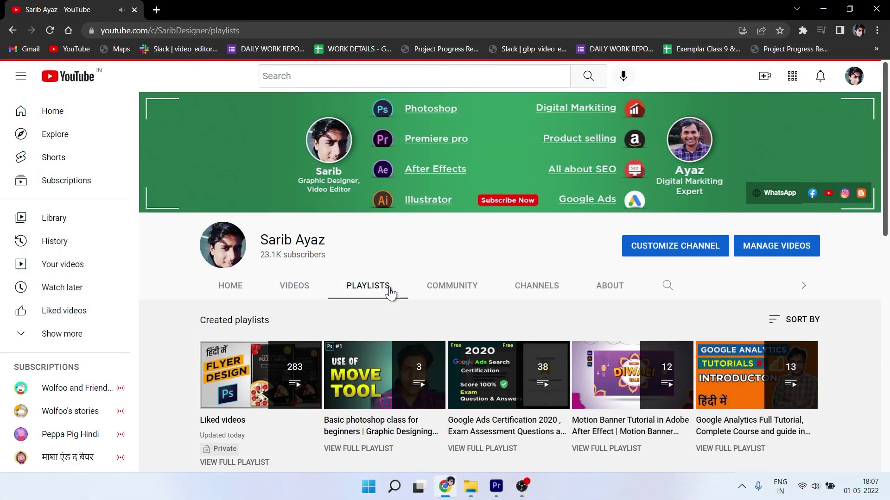
pyautogui.moveTo(884, 221); pyautogui.dragTo(884, 439)
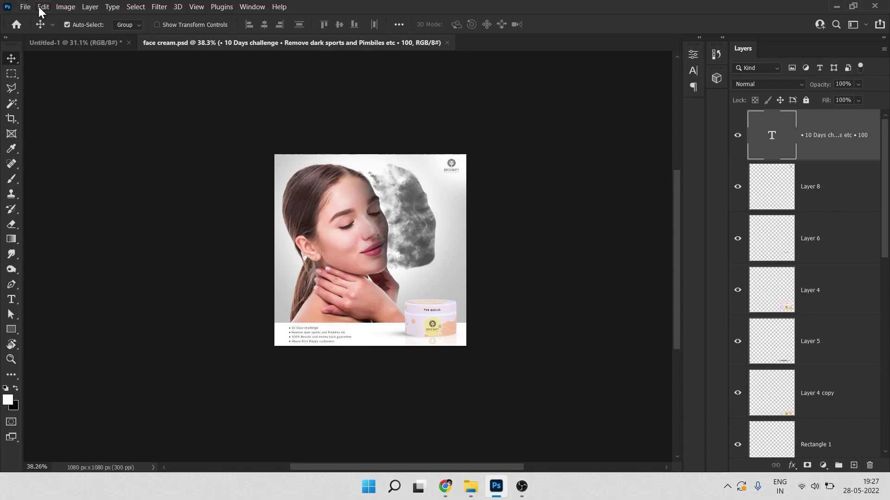
# - Create a 1080×1080 px, 300 ppi document named 'post design by sarib' without artboards
pyautogui.click(25, 7)
pyautogui.click(35, 18)
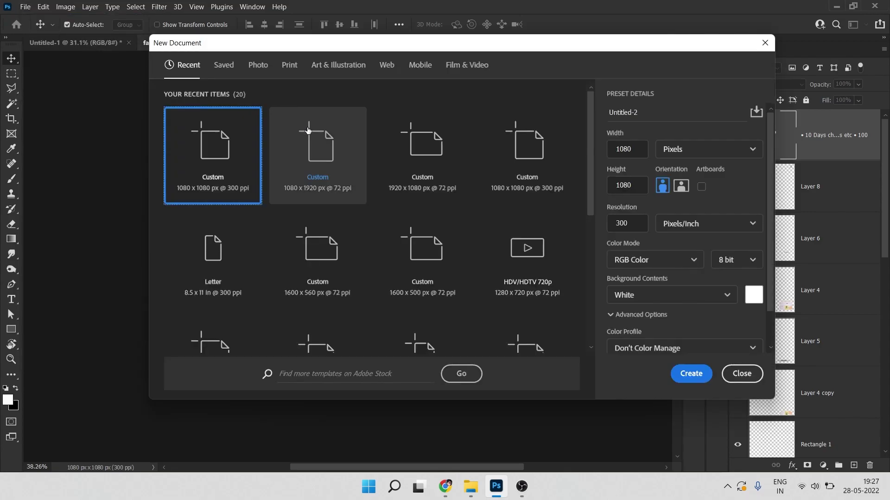
pyautogui.click(323, 154)
pyautogui.click(405, 164)
pyautogui.click(526, 160)
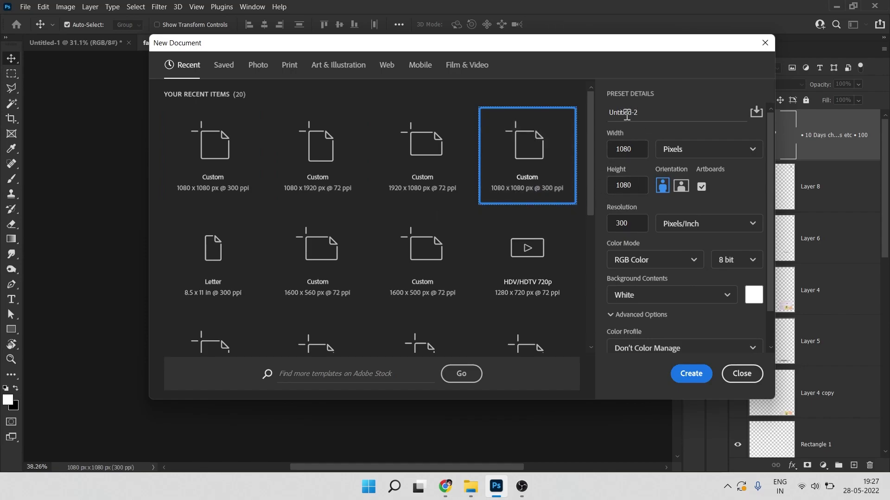
pyautogui.click(626, 112)
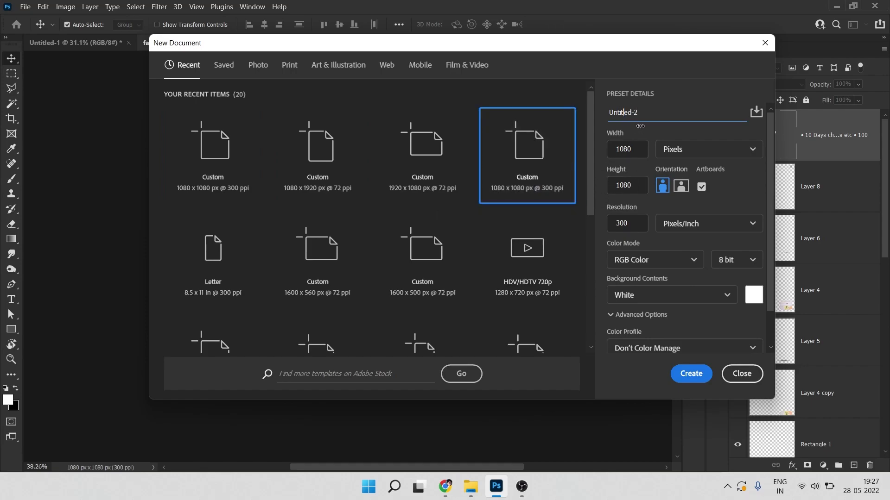
pyautogui.doubleClick(626, 113)
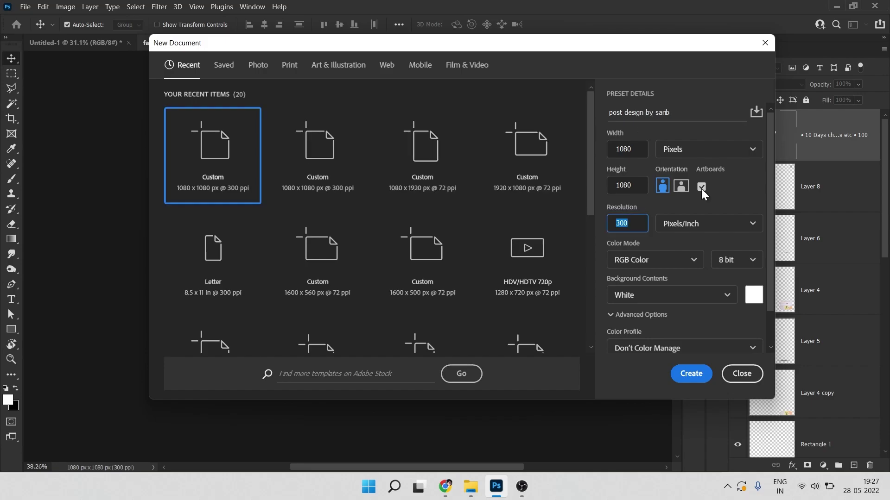
pyautogui.click(703, 188)
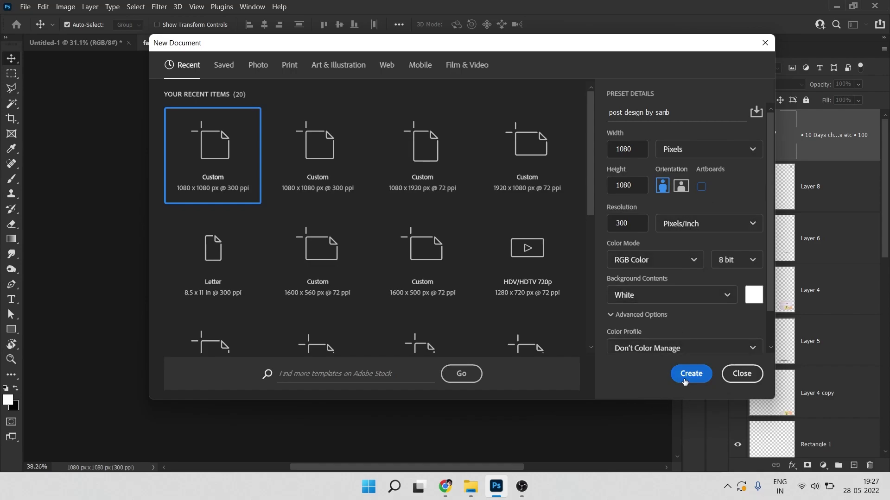
pyautogui.click(690, 374)
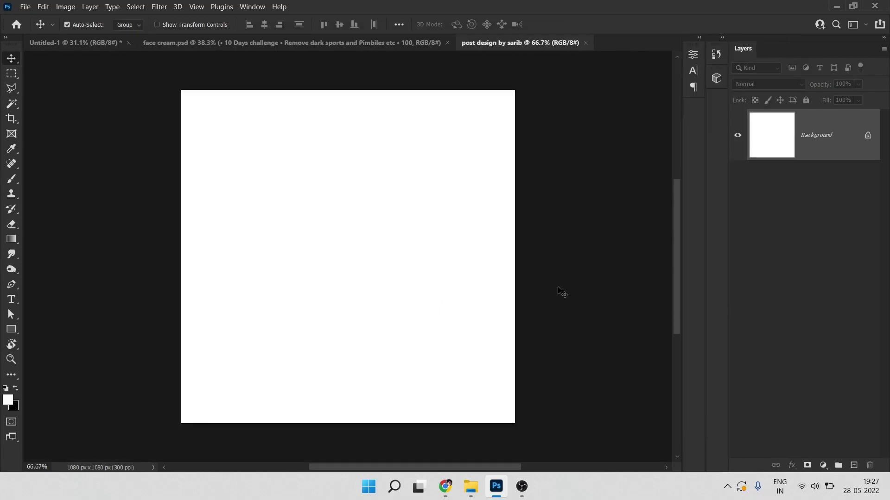
# - Bring in the downloaded model photo and check its edges against transparency
pyautogui.click(445, 487)
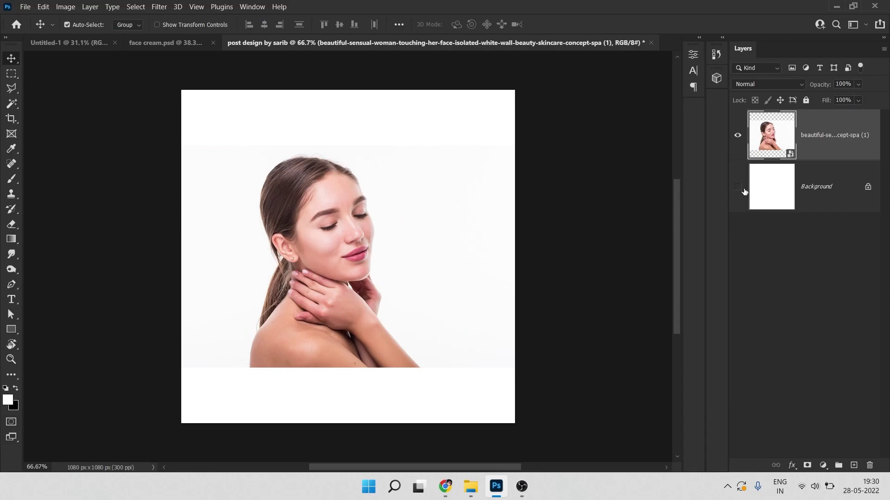
pyautogui.click(737, 187)
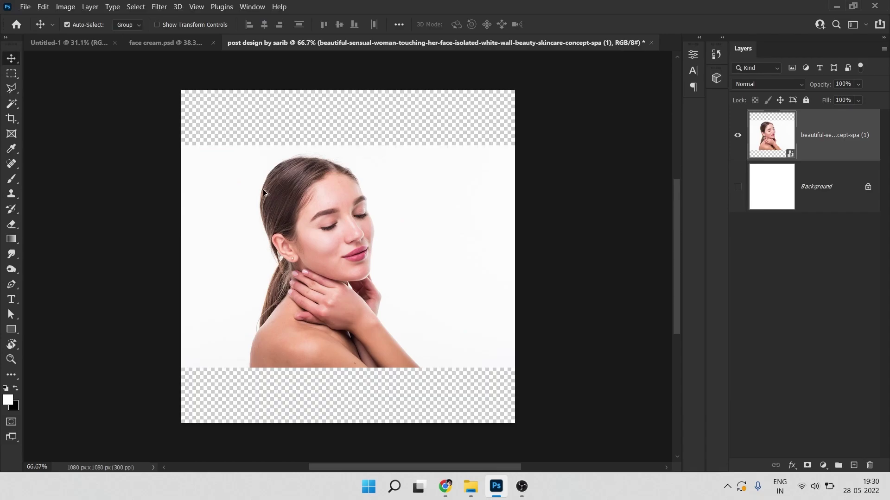
pyautogui.scroll(1, 265, 193)
pyautogui.scroll(-2, 348, 243)
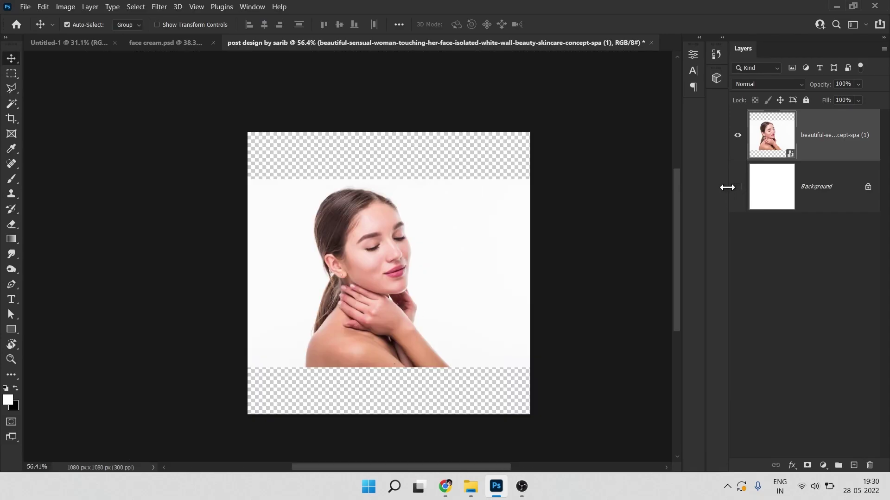
pyautogui.click(737, 186)
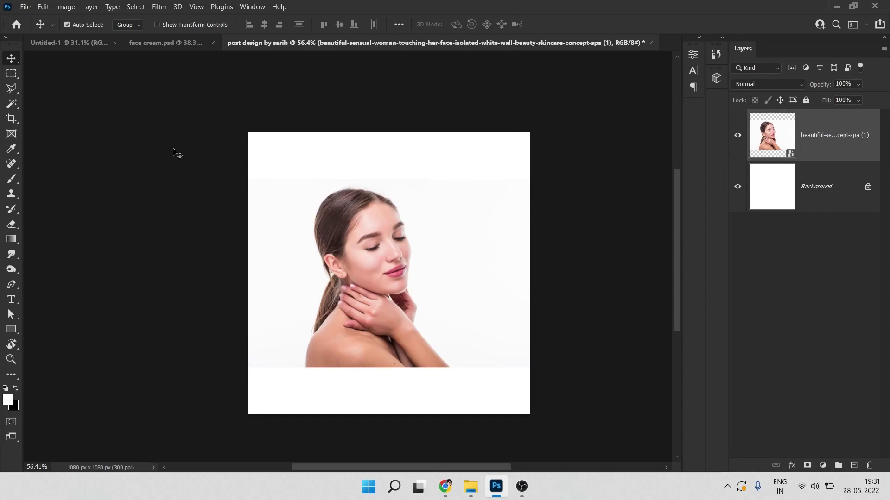
# - Copy the Magic Wand–selected woman to a new layer and hide the original photo
pyautogui.click(12, 105)
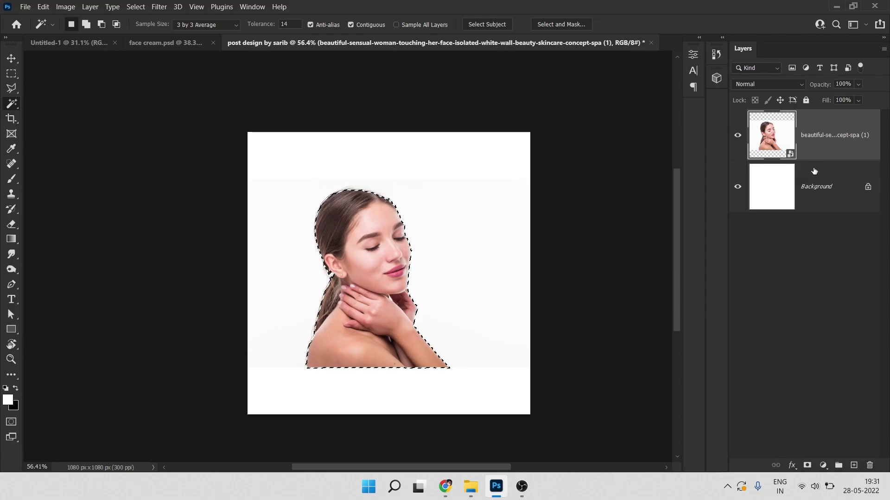
pyautogui.hotkey('ctrl', 'j')
pyautogui.click(739, 187)
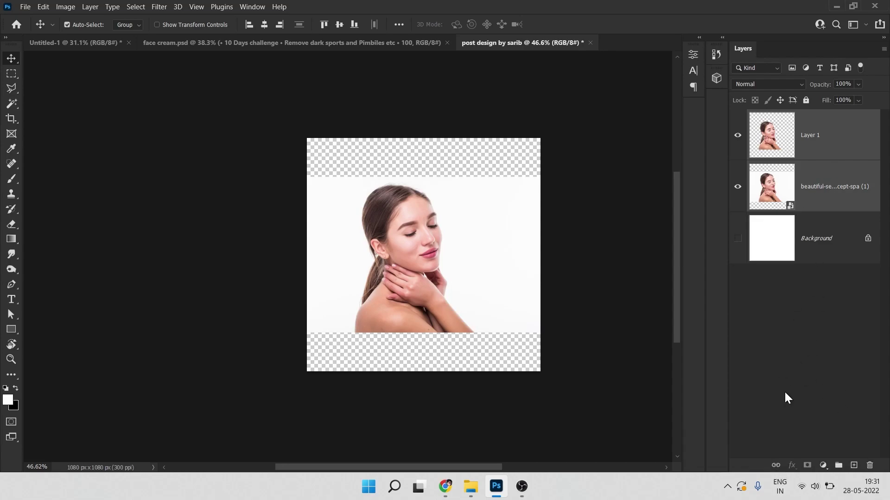
# - Link the layers and scale the woman up to fill the square, nudging her sideways
pyautogui.click(777, 465)
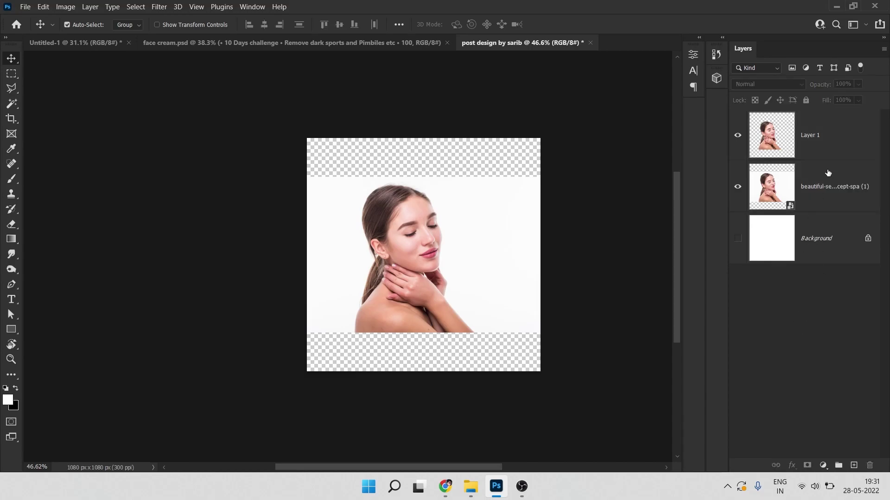
pyautogui.hotkey('ctrl', 't')
pyautogui.moveTo(594, 376)
pyautogui.mouseDown()
pyautogui.moveTo(595, 424)
pyautogui.moveTo(585, 415)
pyautogui.mouseUp()
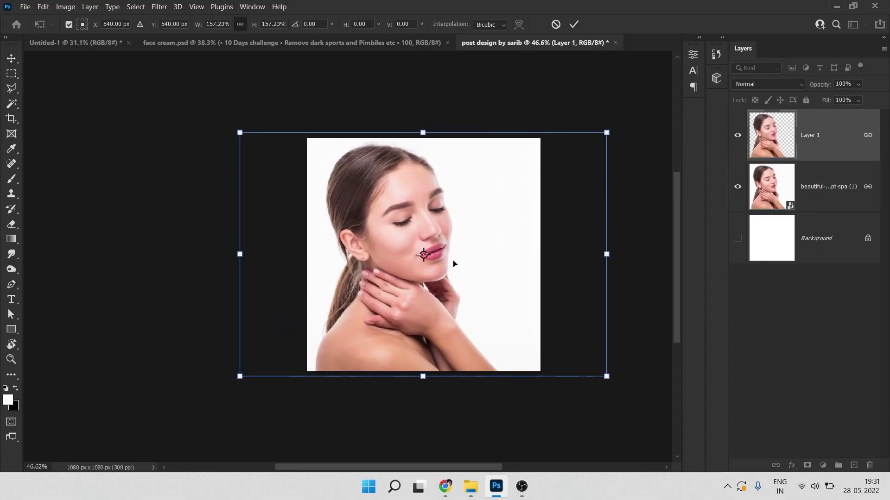
pyautogui.moveTo(454, 264); pyautogui.dragTo(451, 264)
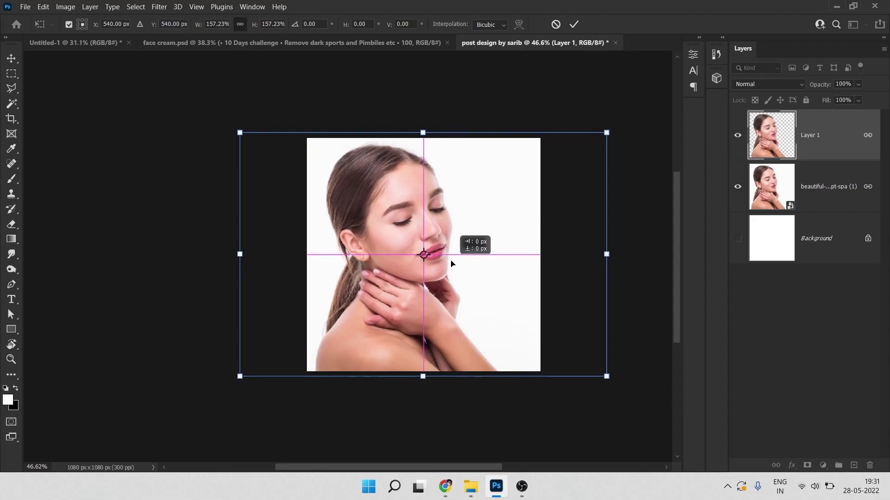
pyautogui.moveTo(451, 263); pyautogui.dragTo(488, 259)
pyautogui.press('Return')
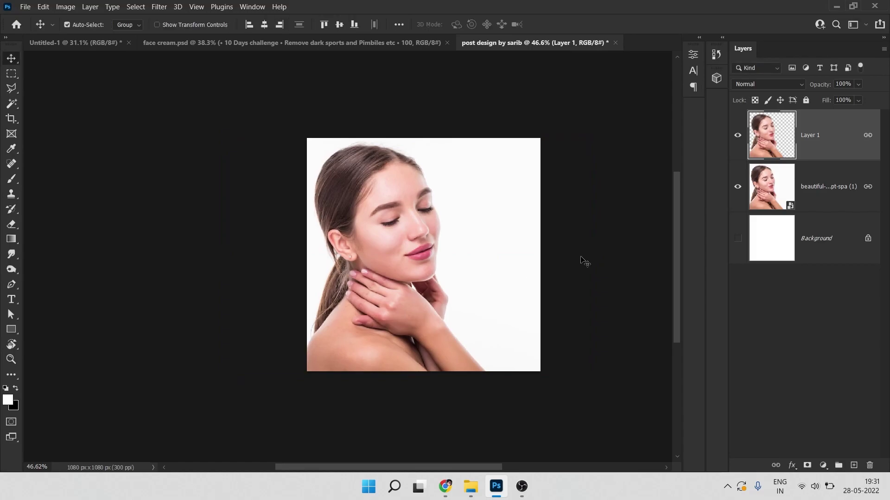
# - Hide the original photo, move the woman toward the left edge, and show the white Background
pyautogui.click(737, 187)
pyautogui.moveTo(404, 211)
pyautogui.mouseDown()
pyautogui.moveTo(386, 194)
pyautogui.moveTo(418, 193)
pyautogui.mouseUp()
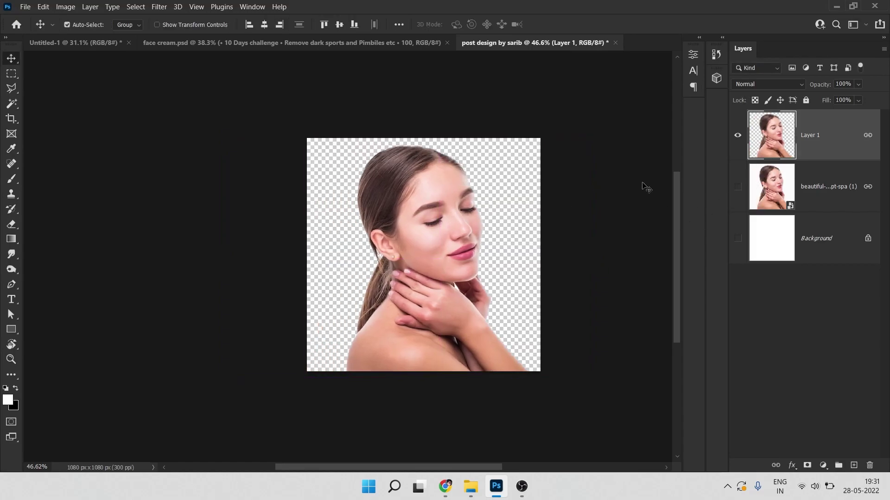
pyautogui.click(801, 193)
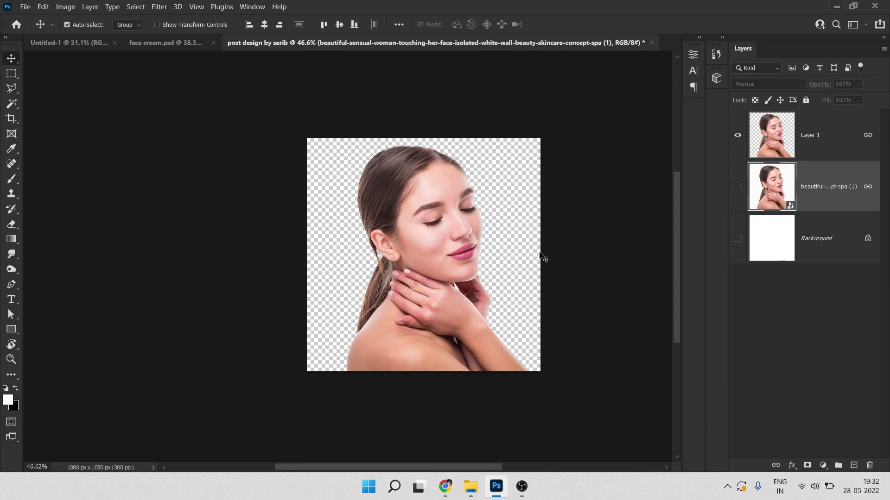
pyautogui.click(831, 136)
pyautogui.moveTo(459, 225); pyautogui.dragTo(365, 201)
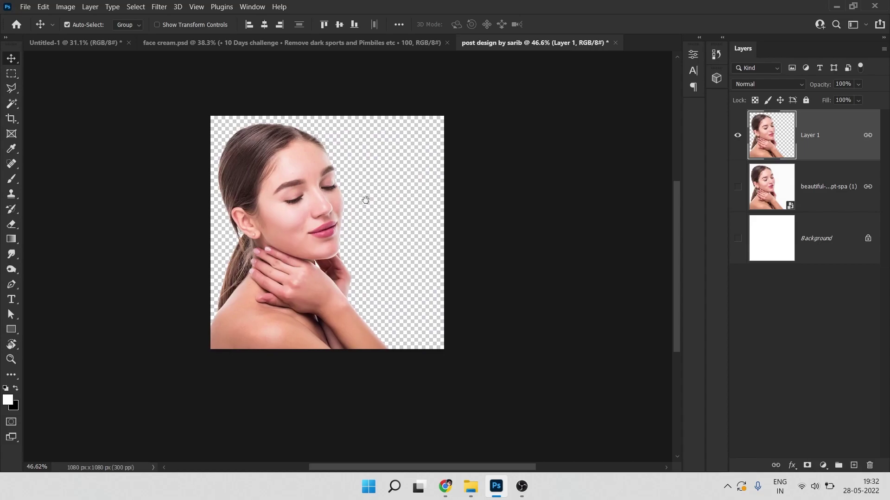
pyautogui.click(738, 239)
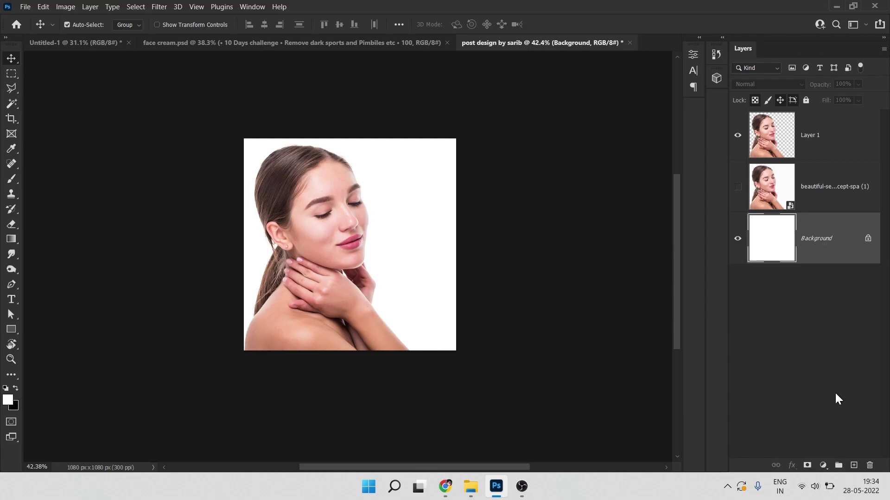
# - Add a light grey solid colour fill layer behind the woman
pyautogui.click(825, 463)
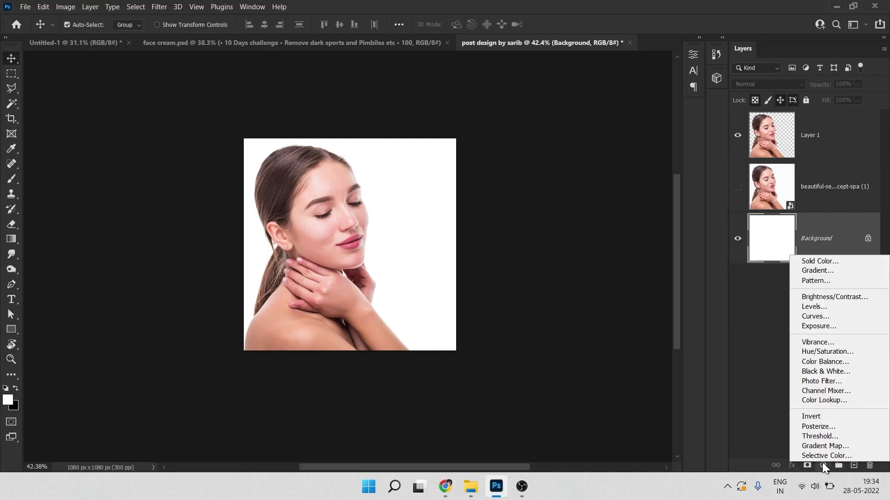
pyautogui.click(817, 260)
pyautogui.moveTo(698, 215); pyautogui.dragTo(701, 238)
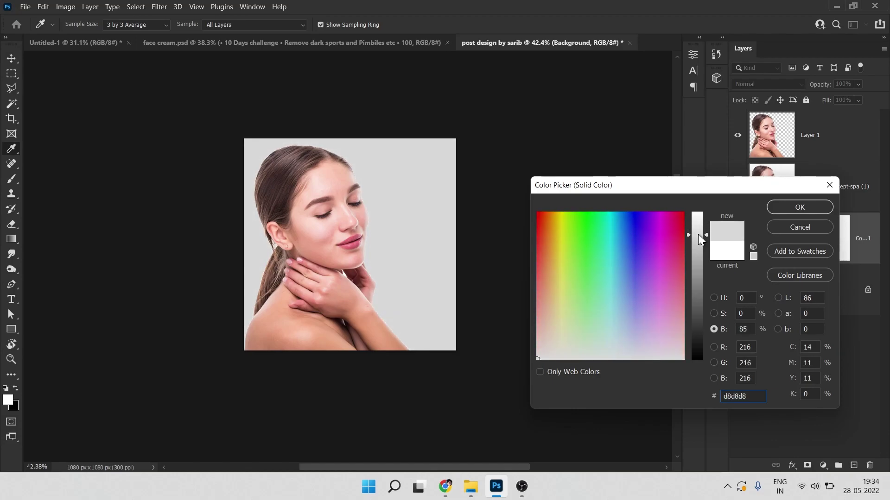
pyautogui.click(800, 207)
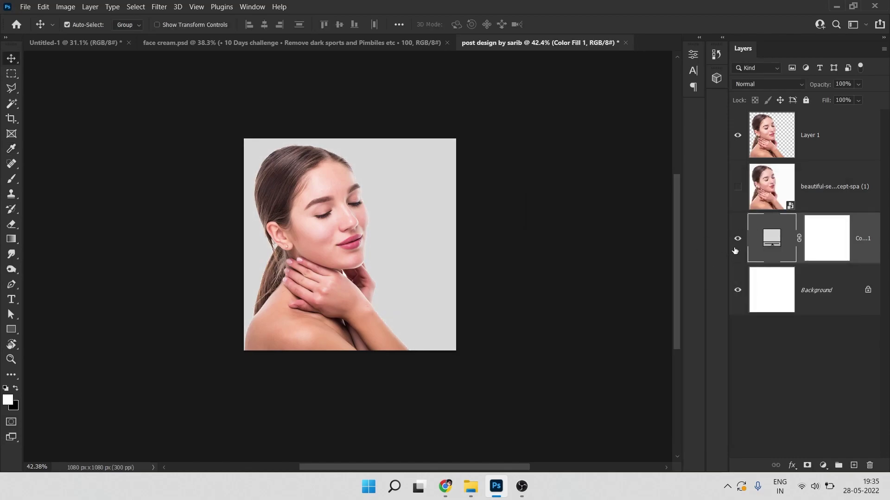
pyautogui.click(736, 239)
pyautogui.click(736, 239)
pyautogui.click(737, 239)
# - On a new layer, paint a soft white glow with a small brush and compare it on and off
pyautogui.click(854, 465)
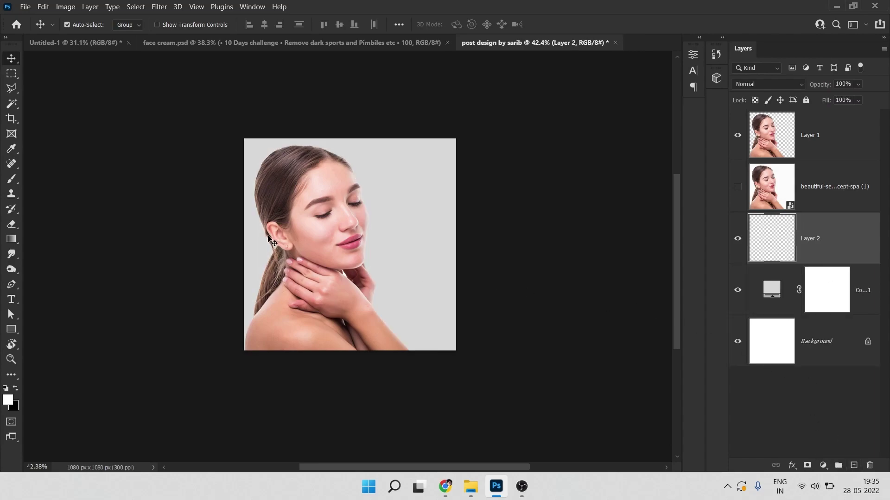
pyautogui.press('b')
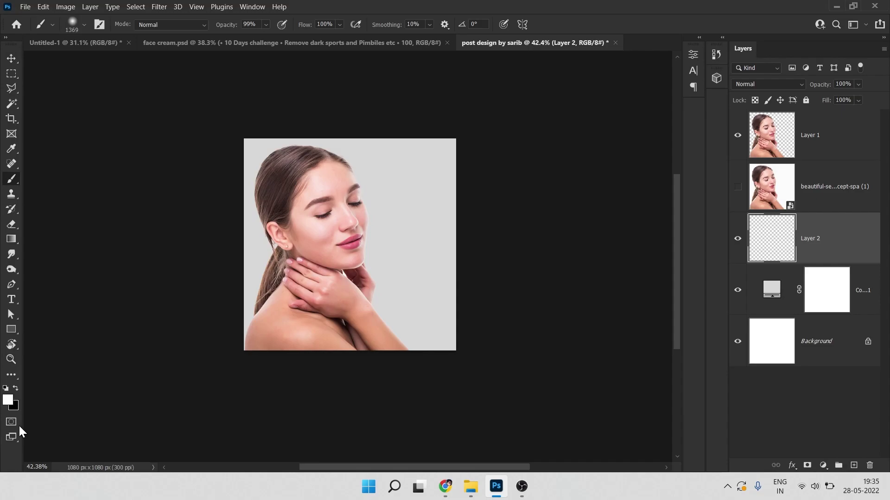
pyautogui.click(13, 401)
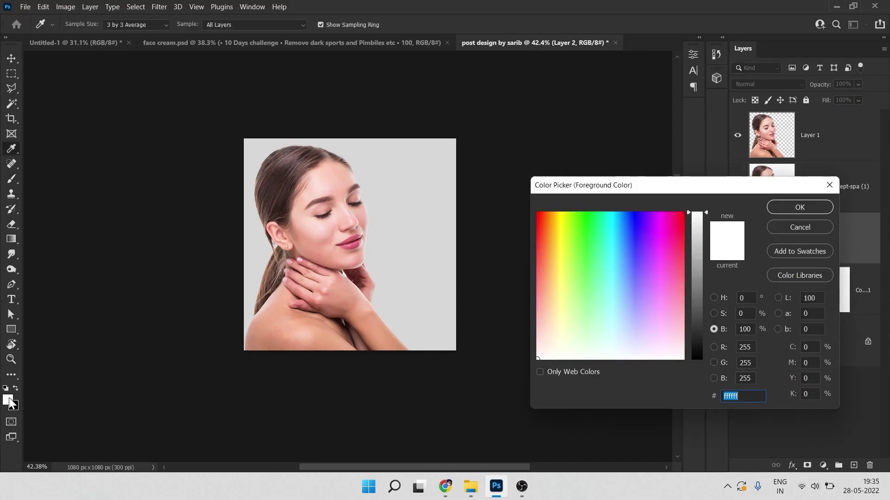
pyautogui.click(800, 208)
pyautogui.moveTo(264, 216)
pyautogui.mouseDown()
pyautogui.moveTo(316, 221)
pyautogui.moveTo(292, 181)
pyautogui.mouseUp()
pyautogui.click(313, 209)
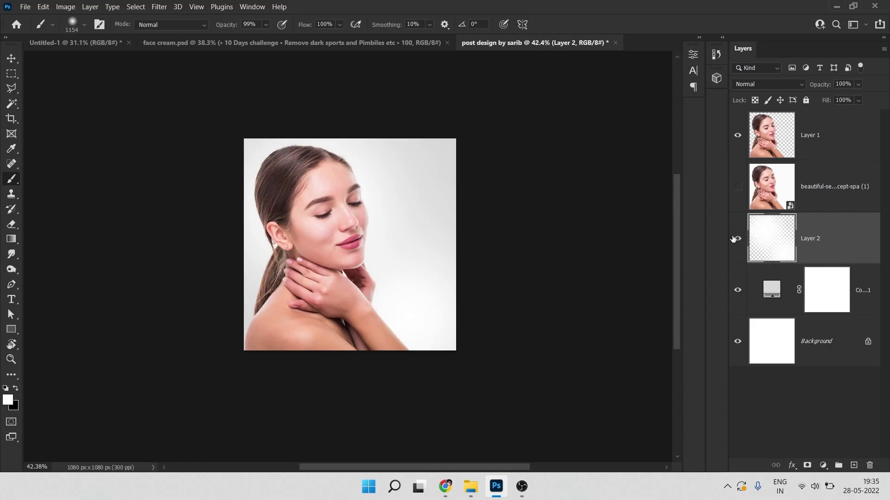
pyautogui.click(738, 238)
pyautogui.click(735, 237)
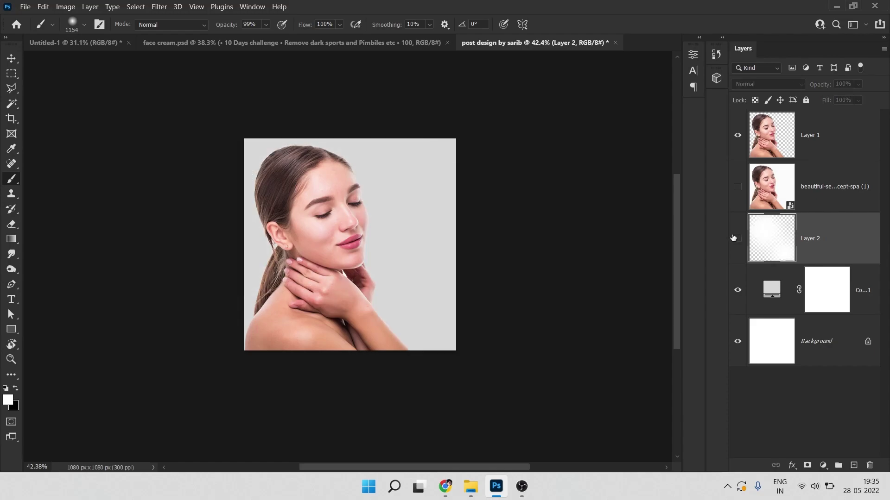
pyautogui.click(735, 238)
pyautogui.press('v')
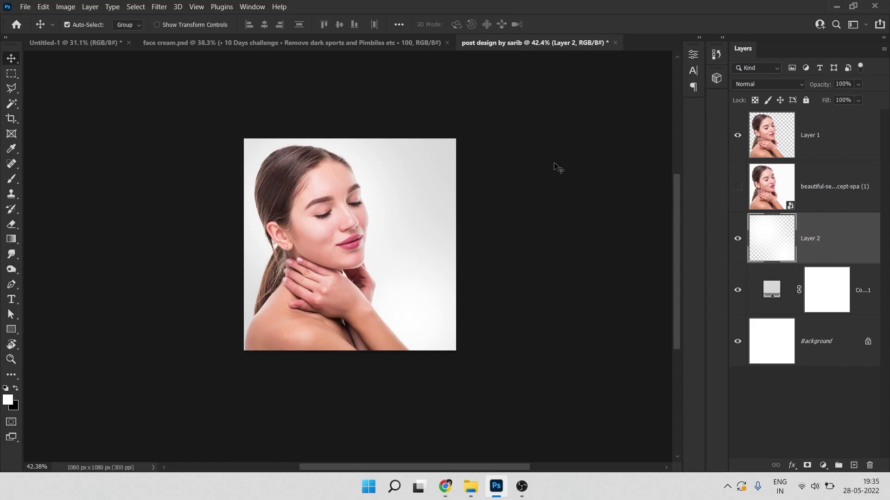
pyautogui.scroll(2, 354, 169)
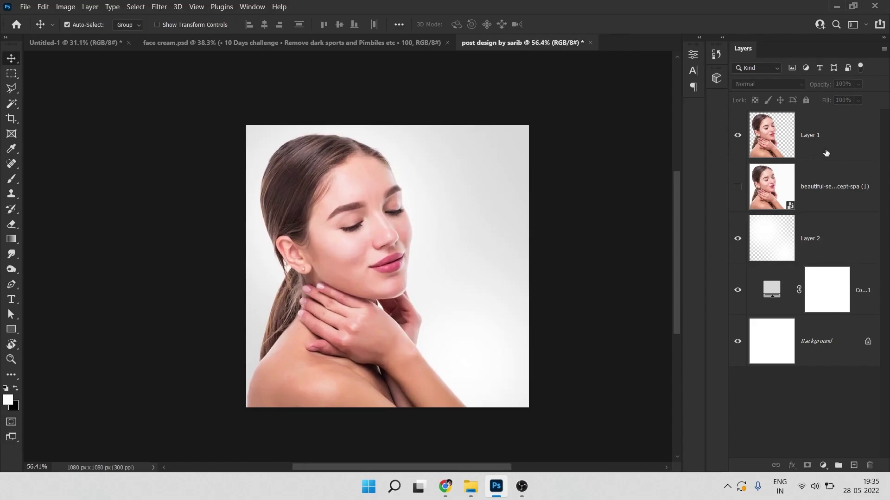
# - Duplicate the model cutout layer, unlink it, and move the copy up and right
pyautogui.click(826, 146)
pyautogui.click(737, 137)
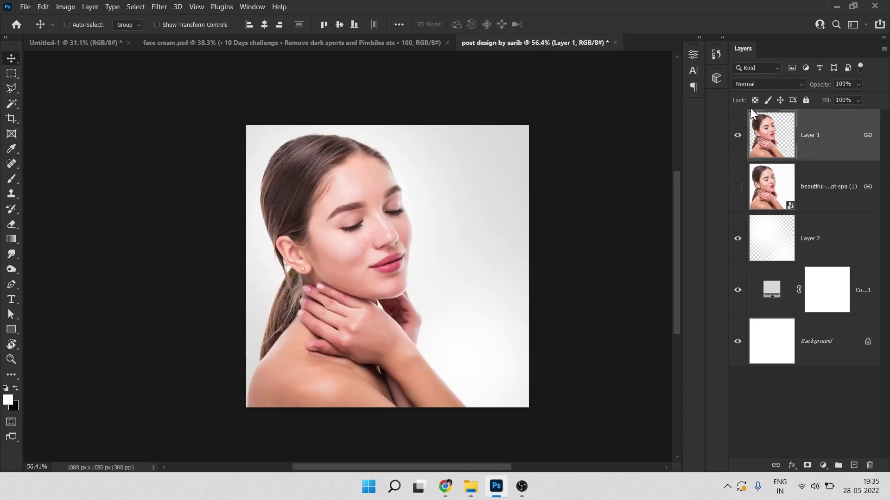
pyautogui.hotkey('ctrl', 'j')
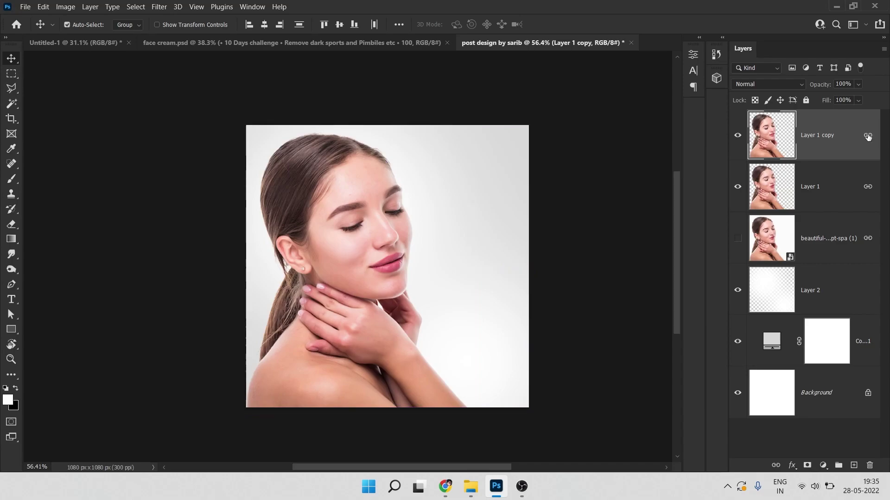
pyautogui.rightClick(867, 137)
pyautogui.press('Escape')
pyautogui.click(777, 466)
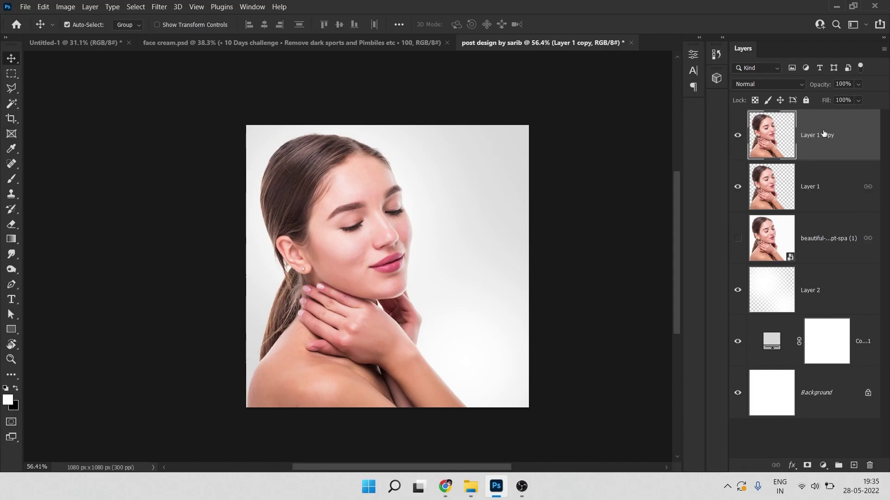
pyautogui.click(821, 184)
pyautogui.click(826, 152)
pyautogui.moveTo(415, 219); pyautogui.dragTo(431, 200)
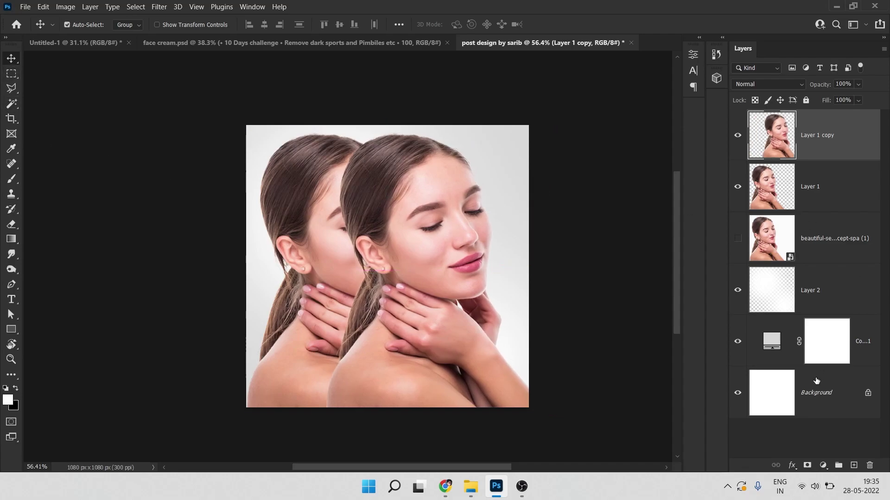
# - Give the duplicate a black layer mask hiding it entirely, and size a soft brush
pyautogui.click(805, 466)
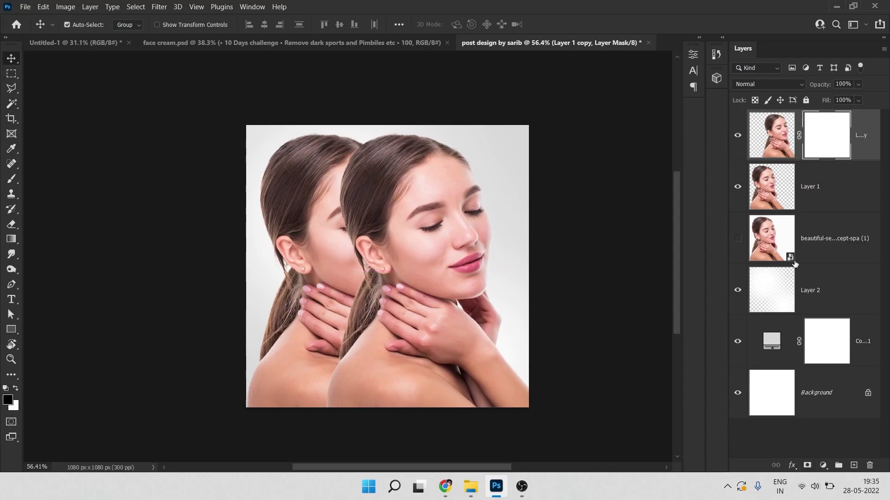
pyautogui.hotkey('ctrl', 'z')
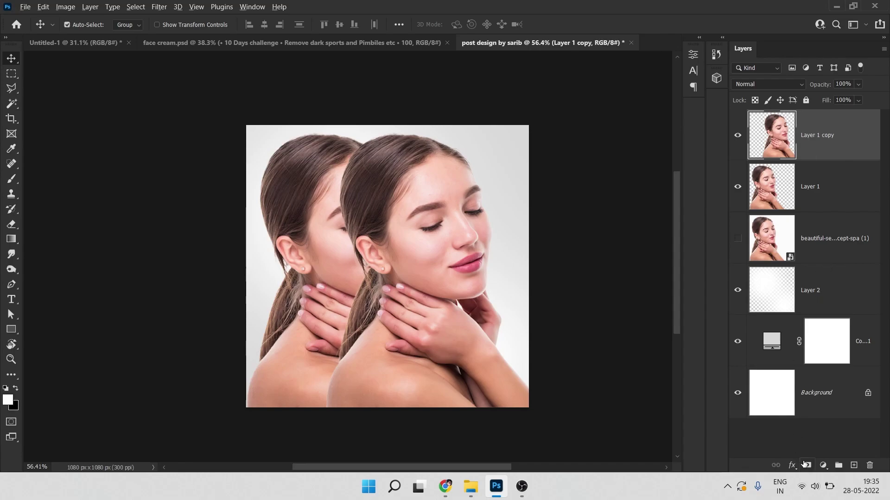
pyautogui.keyDown('alt'); pyautogui.click(806, 466); pyautogui.keyUp('alt')
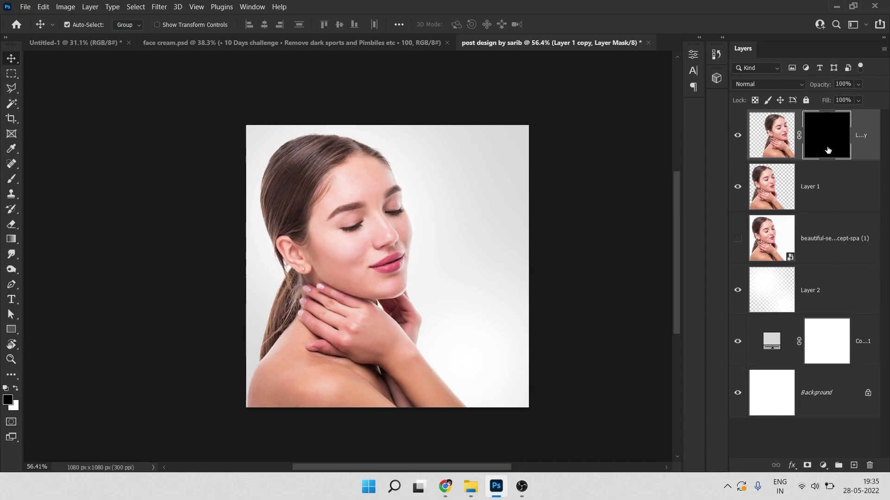
pyautogui.press('b')
pyautogui.moveTo(452, 236); pyautogui.dragTo(350, 221)
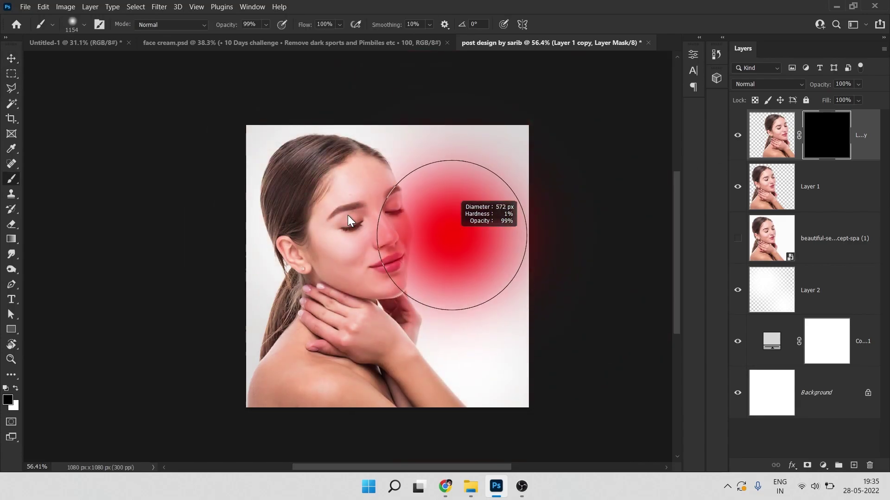
pyautogui.moveTo(487, 259); pyautogui.dragTo(449, 259)
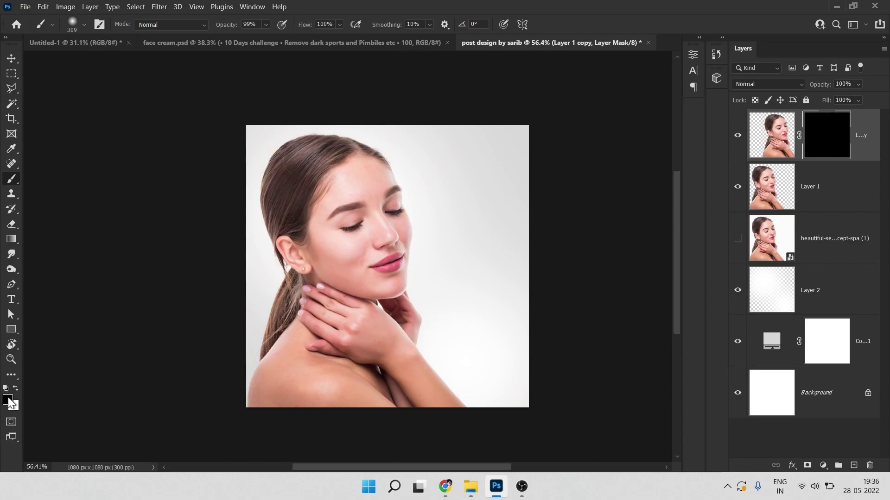
# - Paint the mask white to reveal the duplicate face, black to hide hair, neck and chin edges
pyautogui.press('x')
pyautogui.moveTo(447, 214)
pyautogui.keyDown('alt'); pyautogui.mouseDown()
pyautogui.moveTo(487, 181)
pyautogui.moveTo(456, 218)
pyautogui.mouseUp(); pyautogui.keyUp('alt')
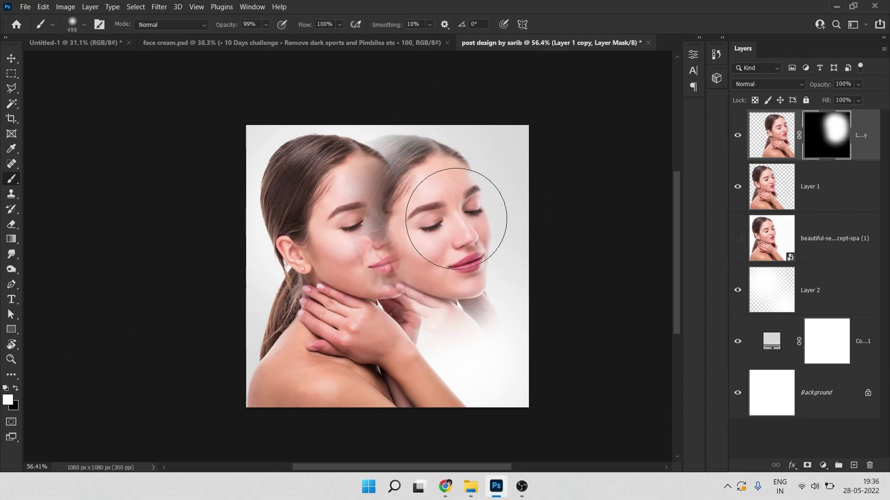
pyautogui.press('x')
pyautogui.moveTo(417, 132)
pyautogui.keyDown('alt'); pyautogui.mouseDown()
pyautogui.moveTo(390, 119)
pyautogui.moveTo(452, 160)
pyautogui.mouseUp(); pyautogui.keyUp('alt')
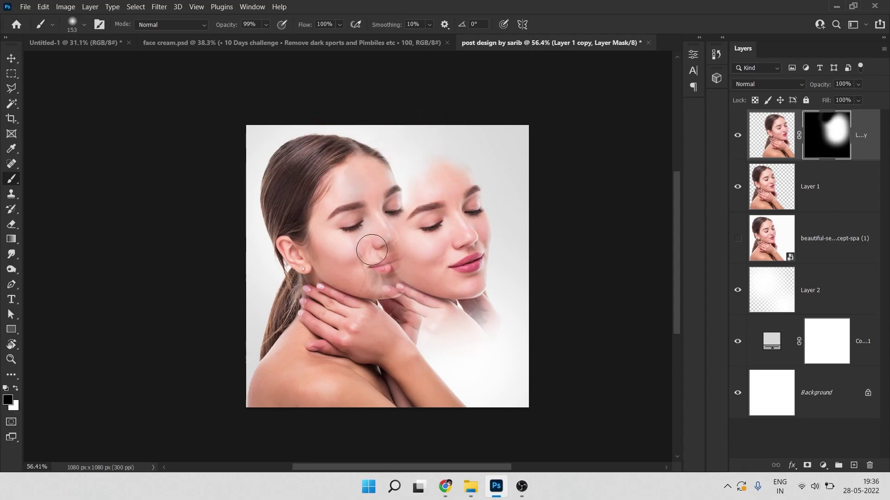
pyautogui.moveTo(376, 265)
pyautogui.mouseDown()
pyautogui.moveTo(480, 320)
pyautogui.moveTo(446, 292)
pyautogui.mouseUp()
pyautogui.press('x')
pyautogui.moveTo(441, 195)
pyautogui.mouseDown()
pyautogui.moveTo(438, 185)
pyautogui.moveTo(404, 188)
pyautogui.mouseUp()
pyautogui.moveTo(501, 302)
pyautogui.keyDown('alt'); pyautogui.mouseDown()
pyautogui.moveTo(426, 307)
pyautogui.moveTo(389, 264)
pyautogui.mouseUp(); pyautogui.keyUp('alt')
pyautogui.press('x')
pyautogui.moveTo(396, 180); pyautogui.dragTo(390, 161)
pyautogui.press('v')
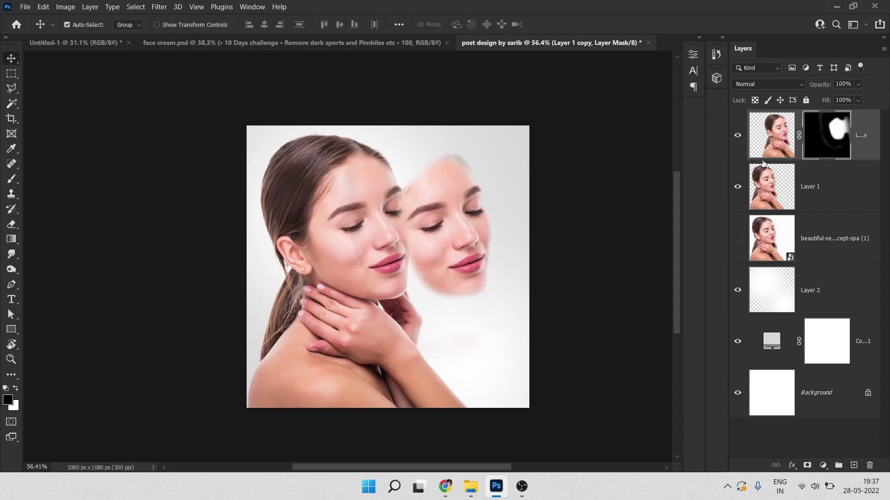
# - Clip a Brightness/Contrast adjustment to the face copy with Brightness -91 and Contrast -50
pyautogui.click(766, 141)
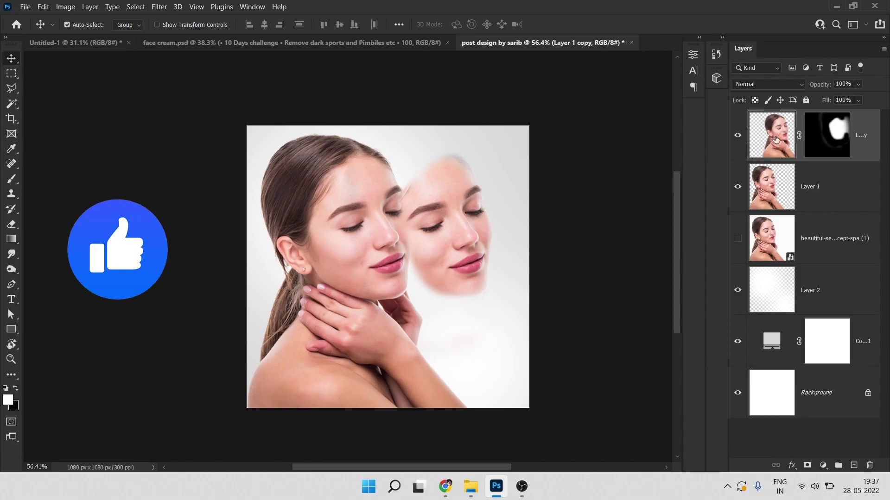
pyautogui.click(823, 464)
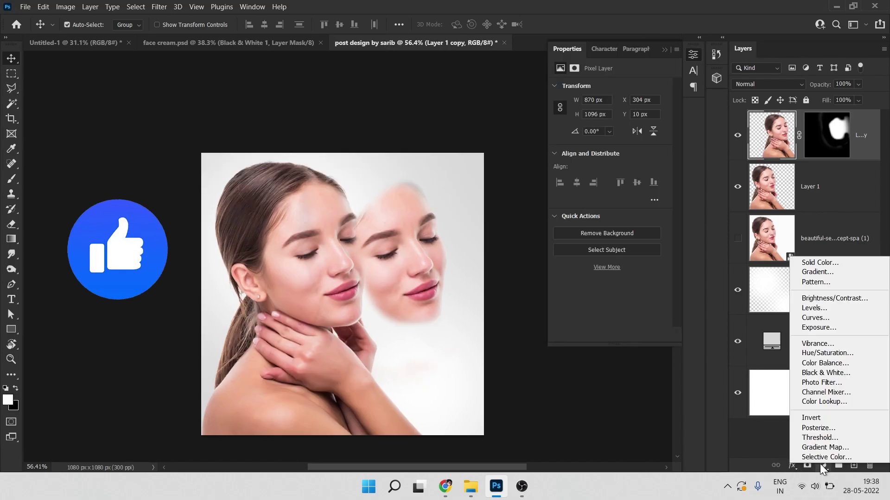
pyautogui.click(839, 299)
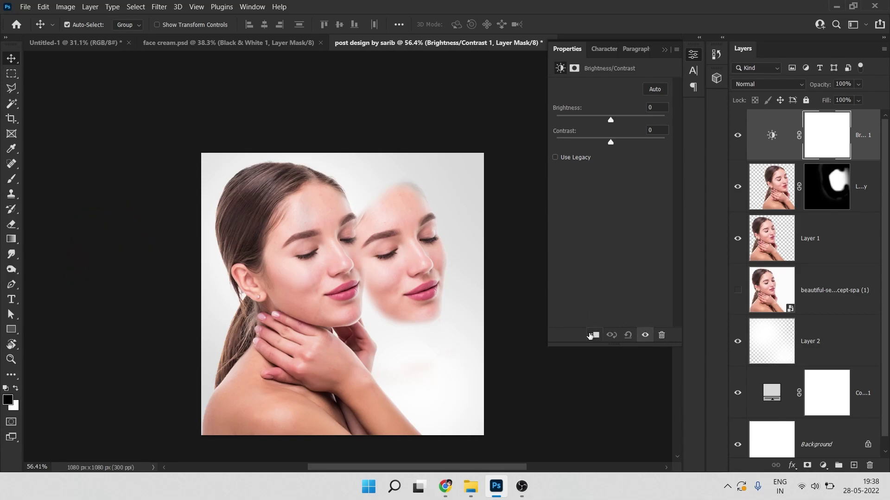
pyautogui.click(592, 335)
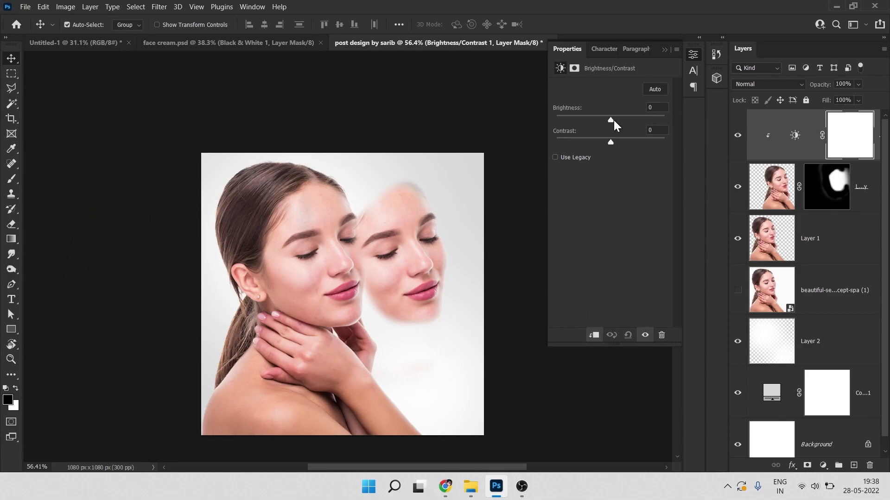
pyautogui.moveTo(610, 120); pyautogui.dragTo(585, 120)
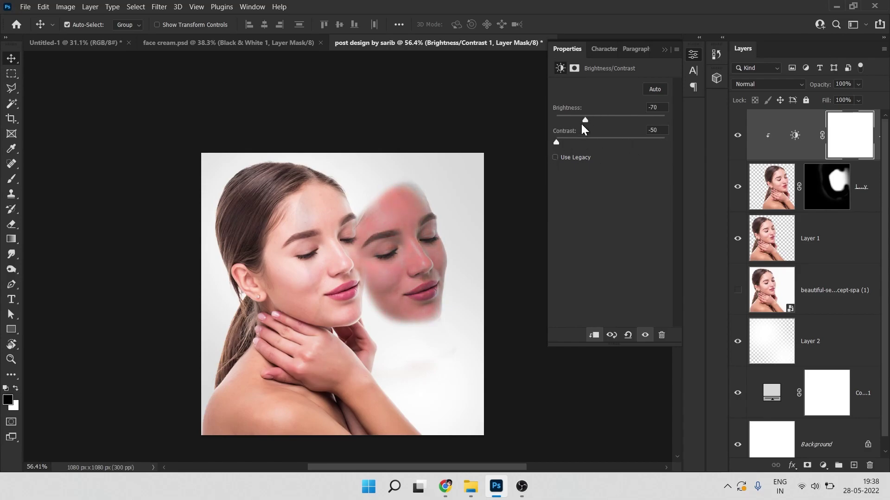
pyautogui.moveTo(585, 120); pyautogui.dragTo(578, 120)
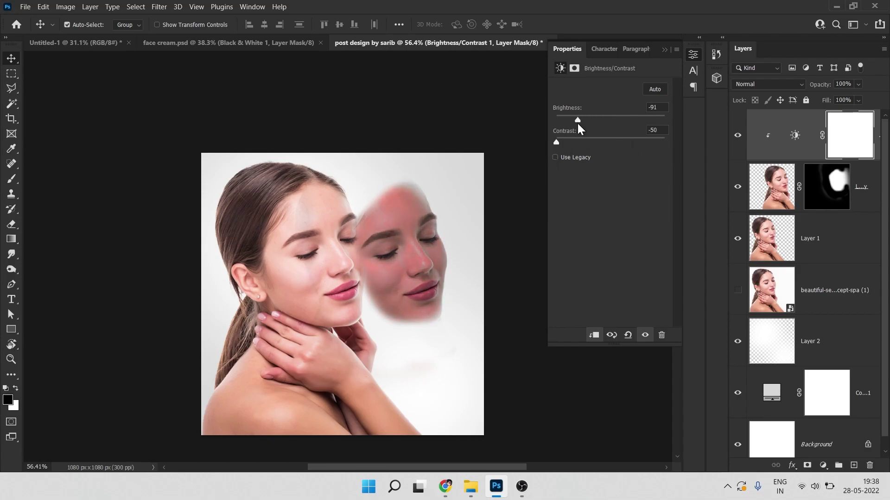
# - Clip a Black & White adjustment to the face copy and set the copy to 50% opacity
pyautogui.click(824, 466)
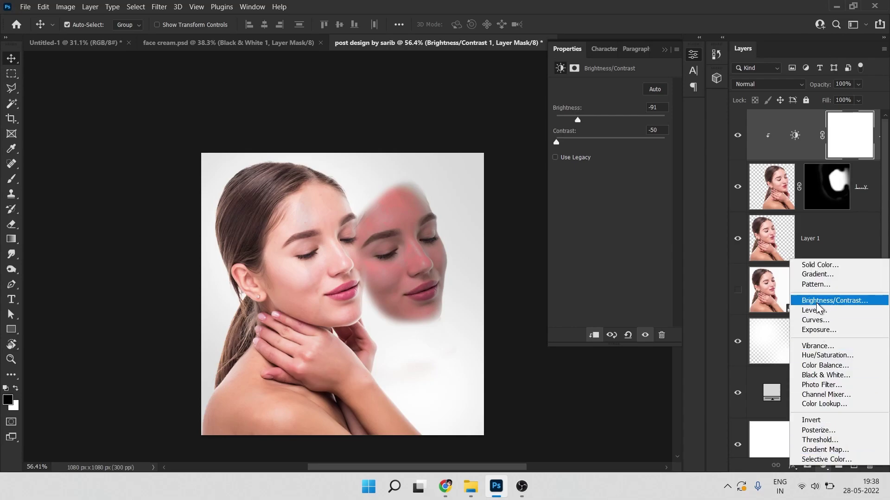
pyautogui.click(826, 376)
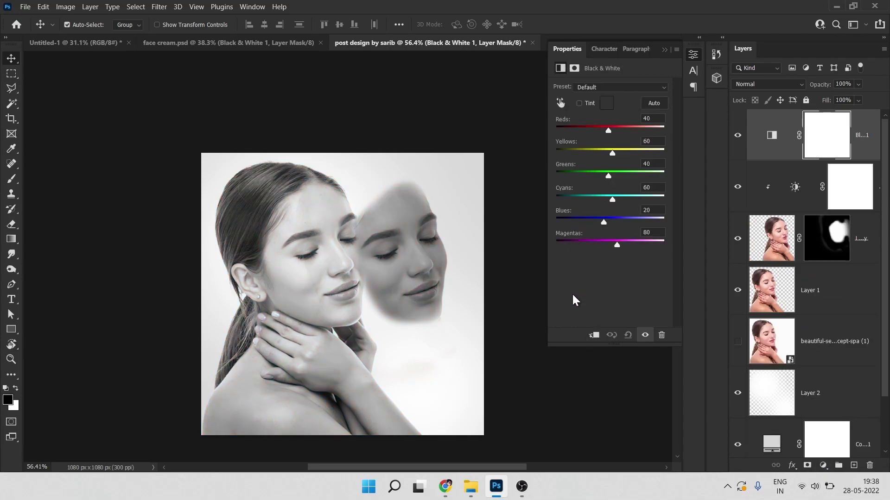
pyautogui.click(593, 335)
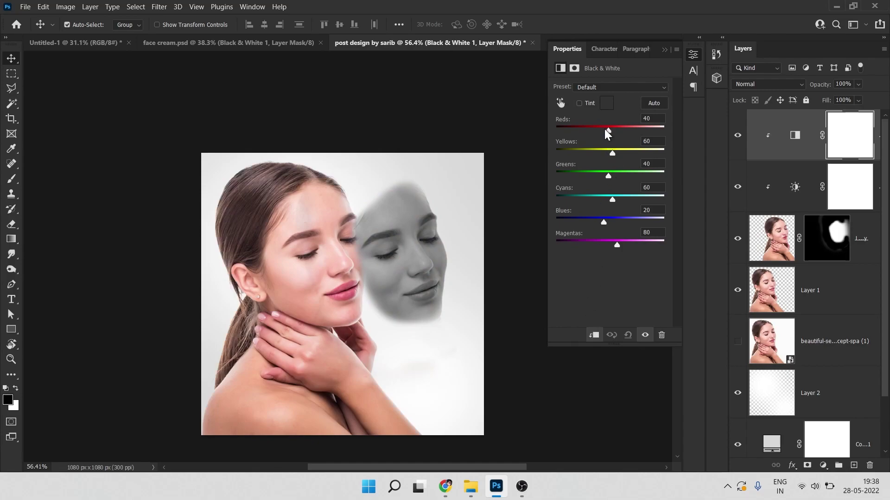
pyautogui.moveTo(612, 153)
pyautogui.mouseDown()
pyautogui.moveTo(596, 152)
pyautogui.moveTo(612, 152)
pyautogui.moveTo(592, 129)
pyautogui.mouseUp()
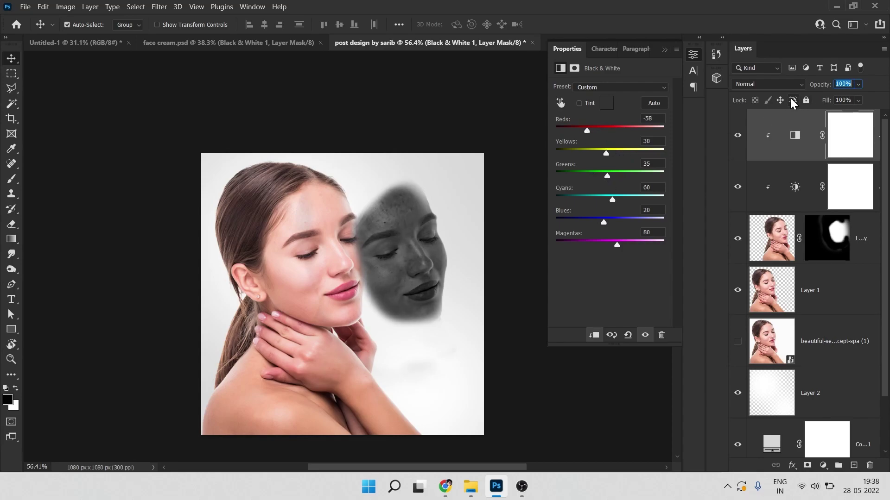
pyautogui.write('50')
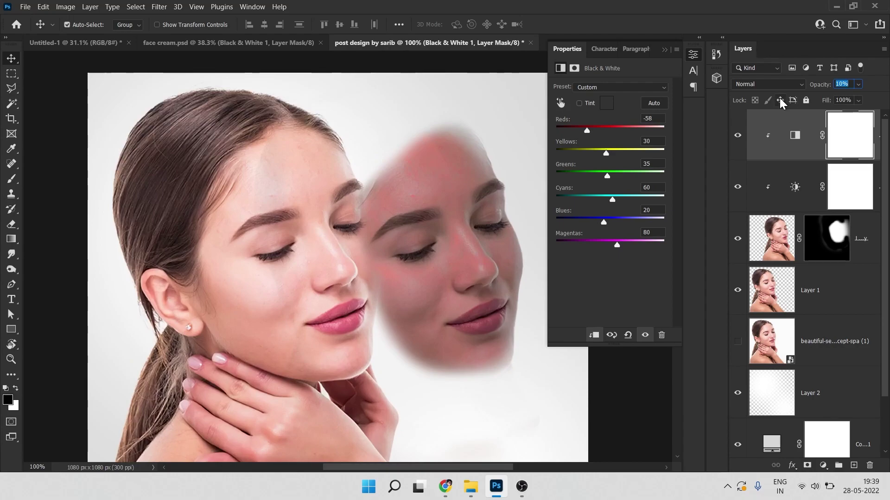
pyautogui.write('0')
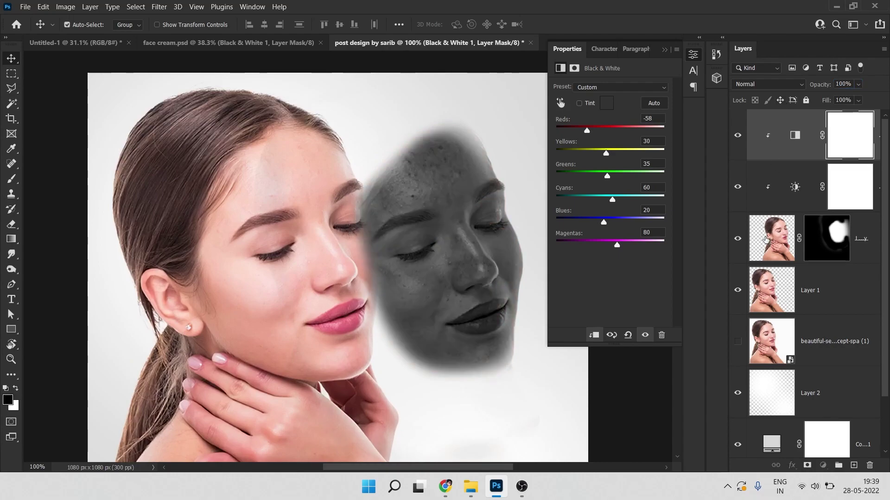
pyautogui.click(767, 238)
pyautogui.click(738, 239)
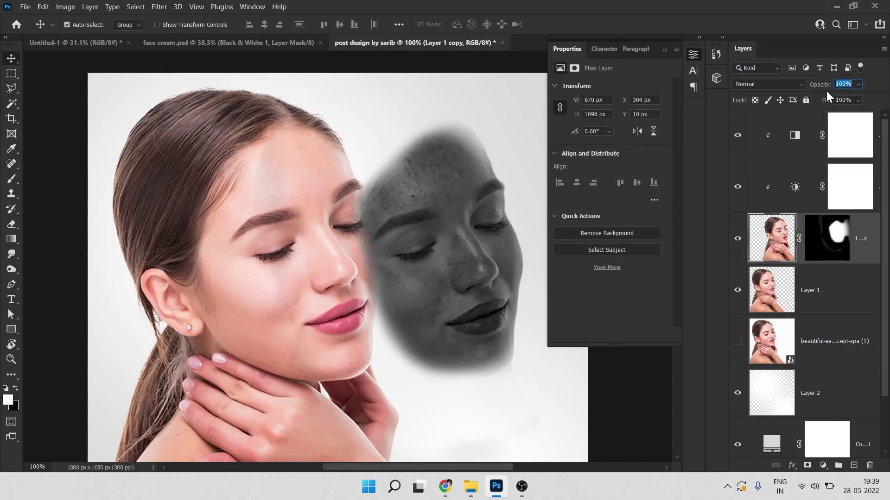
pyautogui.write('50')
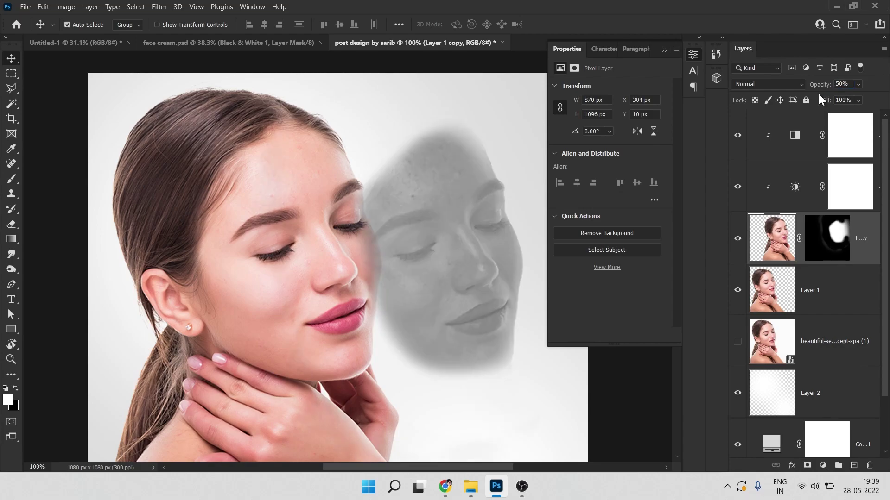
pyautogui.scroll(-3, 393, 284)
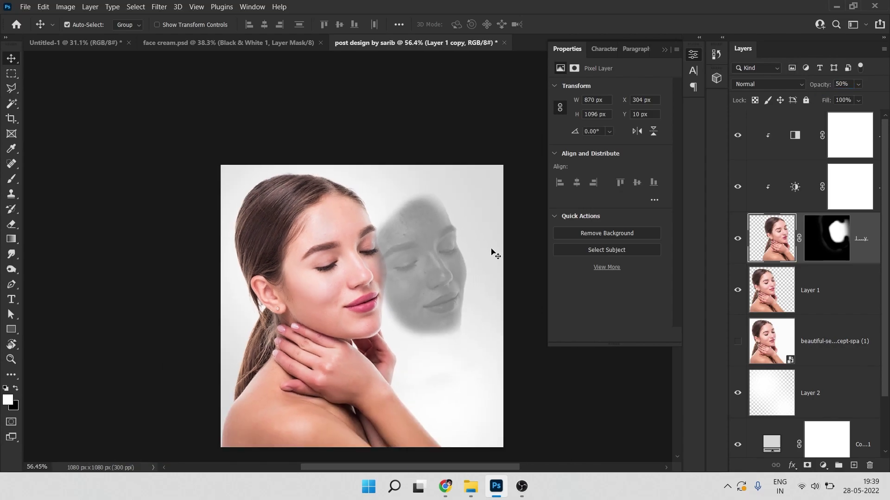
# - Target the grey face copy's mask and choose smoke brush tip 2176
pyautogui.click(831, 233)
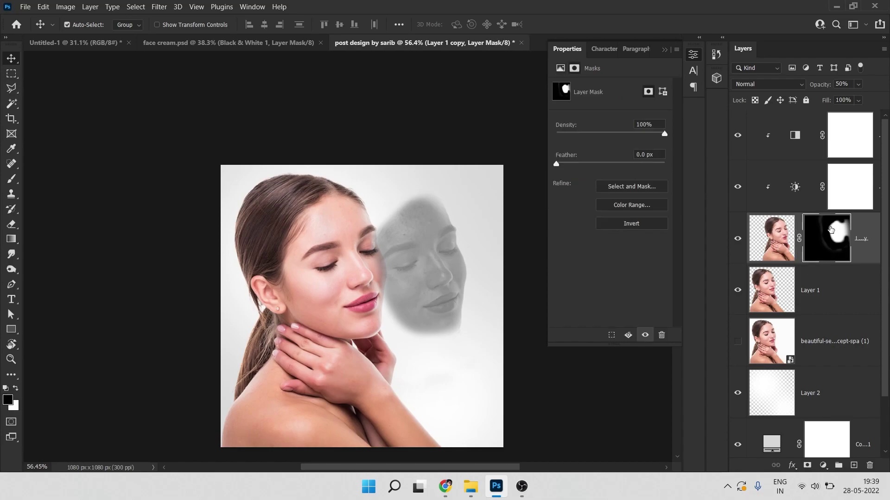
pyautogui.press('b')
pyautogui.rightClick(376, 277)
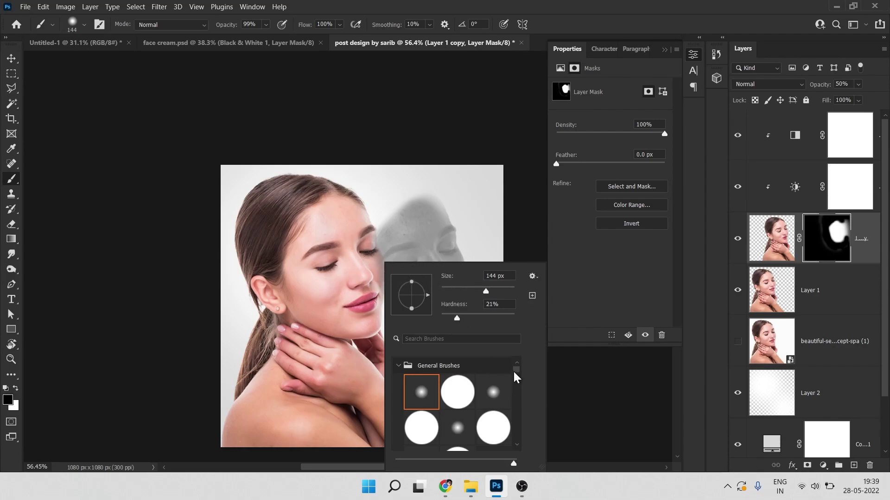
pyautogui.moveTo(517, 375); pyautogui.dragTo(517, 445)
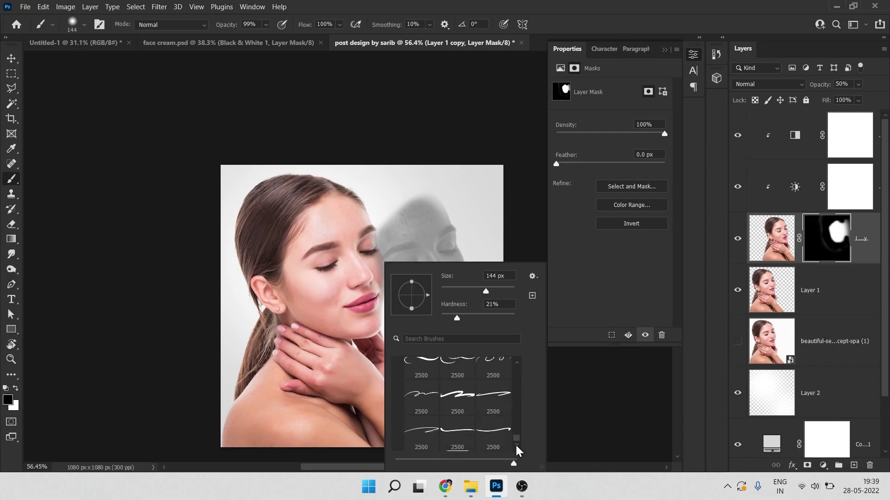
pyautogui.scroll(3, 514, 417)
pyautogui.scroll(3, 515, 417)
pyautogui.scroll(3, 514, 417)
pyautogui.scroll(3, 514, 417)
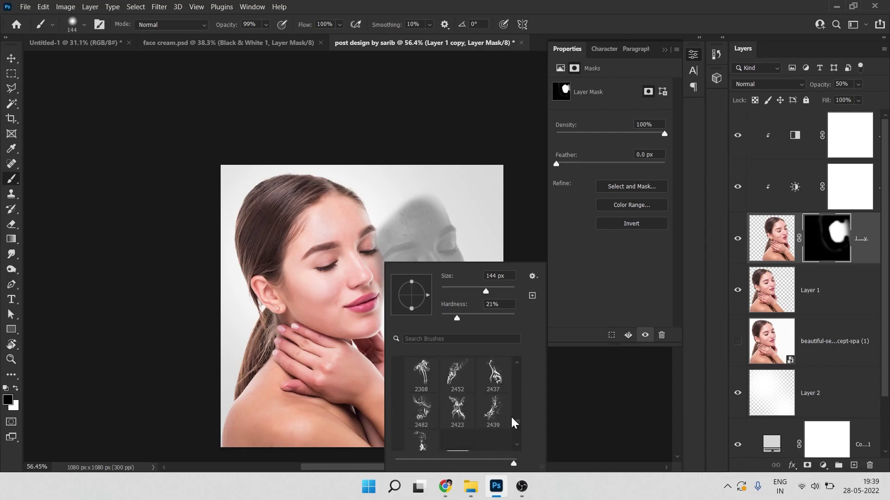
pyautogui.scroll(2, 480, 401)
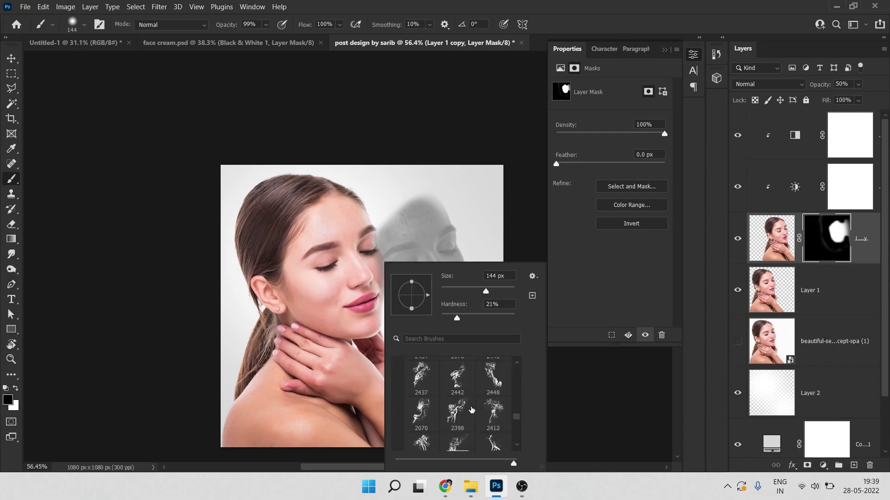
pyautogui.scroll(2, 472, 392)
pyautogui.scroll(-1, 467, 386)
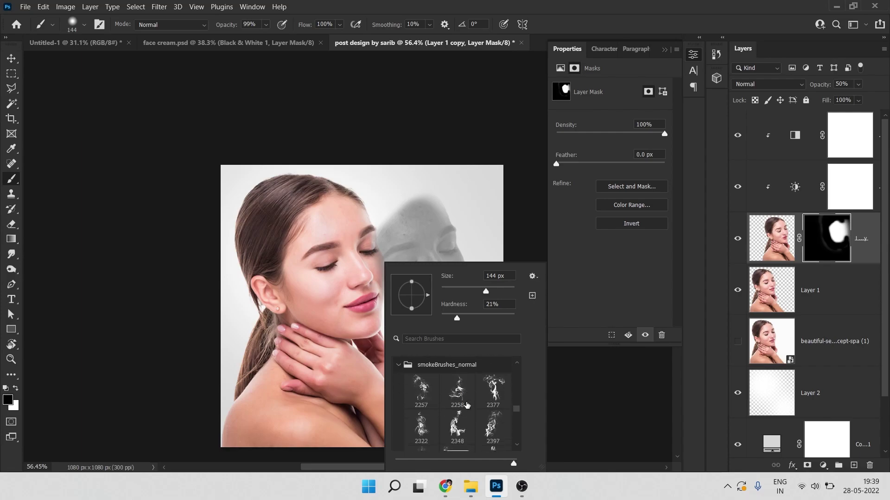
pyautogui.scroll(-1, 459, 396)
pyautogui.scroll(-1, 468, 399)
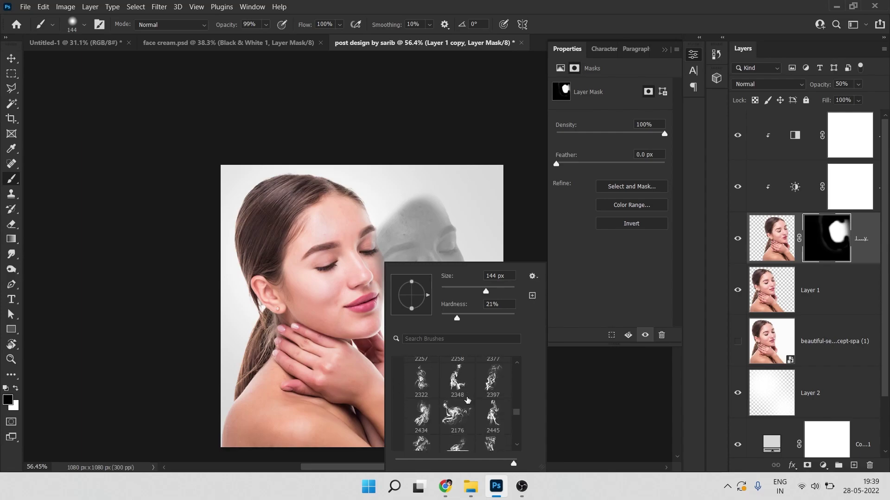
pyautogui.scroll(-1, 469, 402)
pyautogui.click(459, 384)
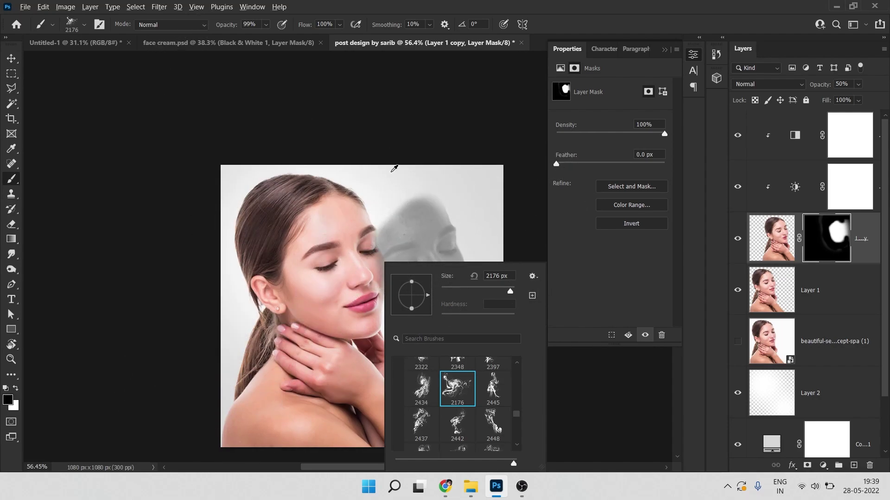
pyautogui.click(174, 222)
pyautogui.scroll(3, 417, 261)
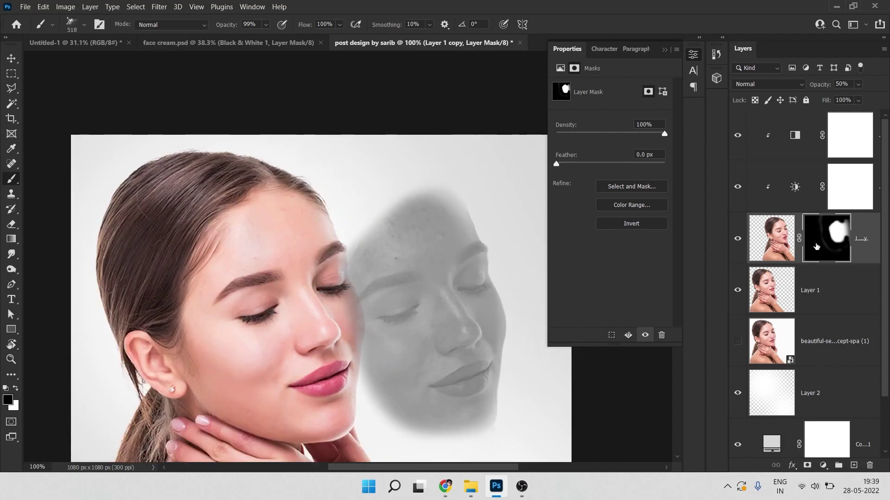
pyautogui.click(738, 238)
# - Stamp smoke on the grey face's mask, undo the stamp near the eye, and add a patch with tip 4740
pyautogui.click(379, 282)
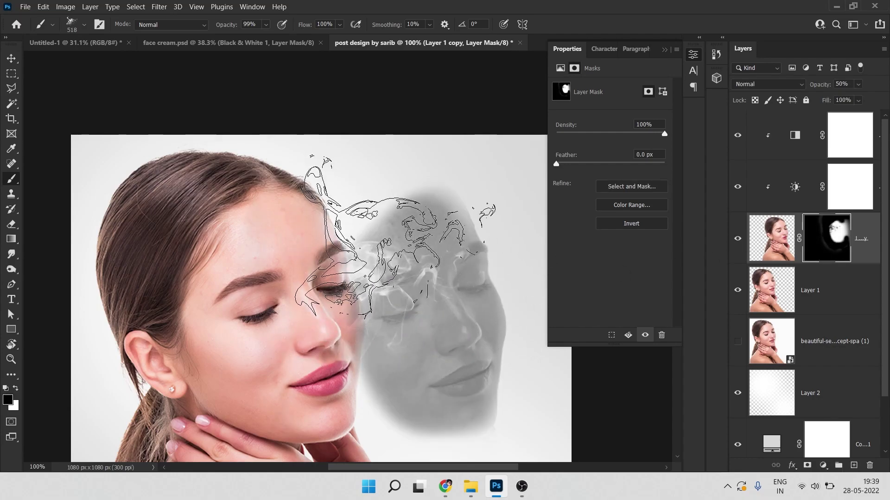
pyautogui.press('[')
pyautogui.press('[')
pyautogui.hotkey('ctrl', 'z')
pyautogui.press('[')
pyautogui.press('[')
pyautogui.press('[')
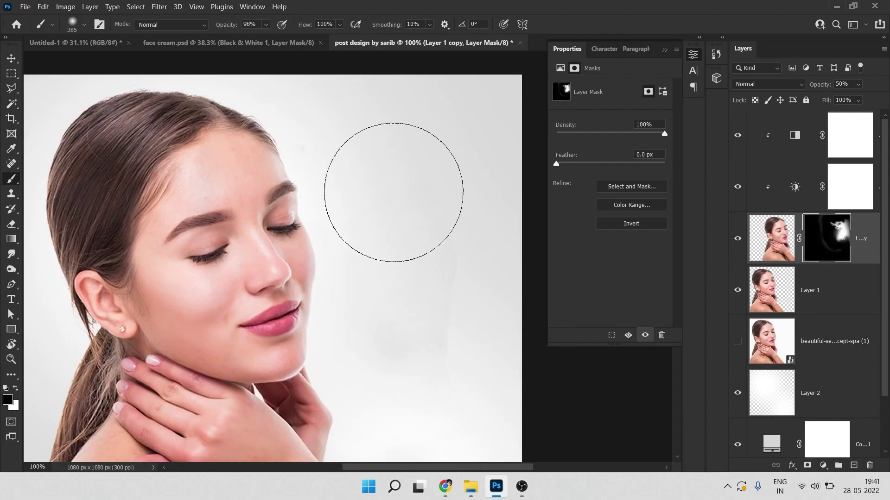
pyautogui.scroll(-5, 533, 388)
pyautogui.click(488, 356)
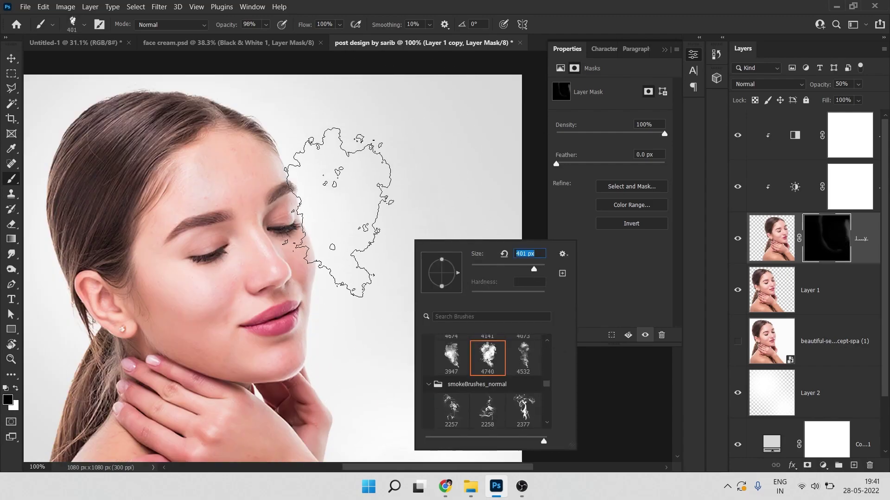
pyautogui.click(376, 198)
# - Try smoke tip 4532 at about 306 px, then stamp tip 4073 near the cheek
pyautogui.rightClick(450, 223)
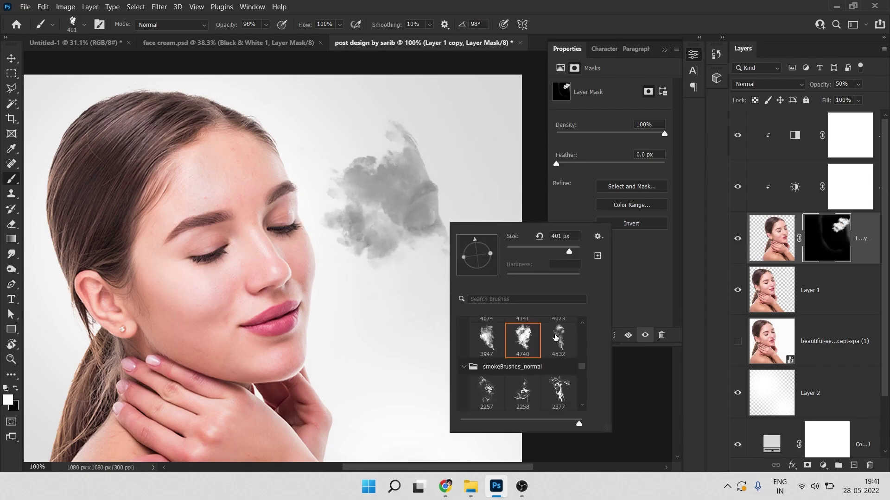
pyautogui.click(558, 339)
pyautogui.moveTo(579, 252); pyautogui.dragTo(539, 251)
pyautogui.rightClick(425, 251)
pyautogui.click(389, 292)
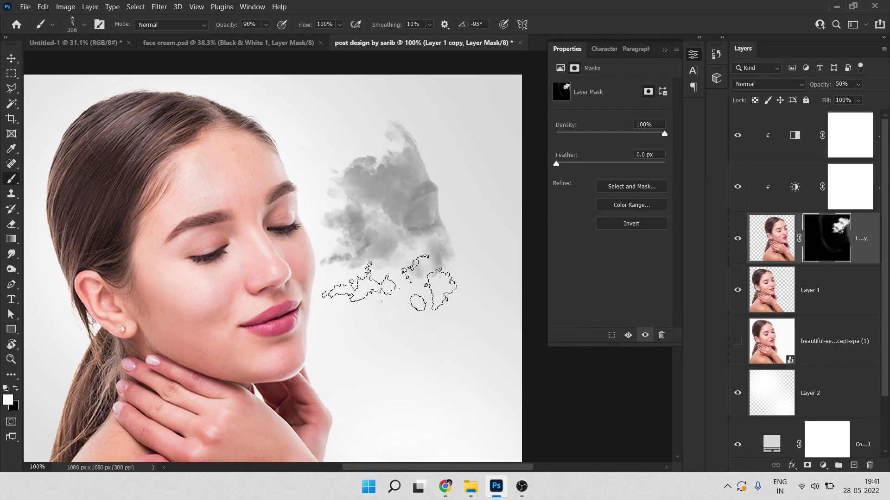
pyautogui.rightClick(424, 251)
pyautogui.scroll(2, 473, 368)
pyautogui.click(531, 375)
pyautogui.moveTo(540, 278); pyautogui.dragTo(548, 278)
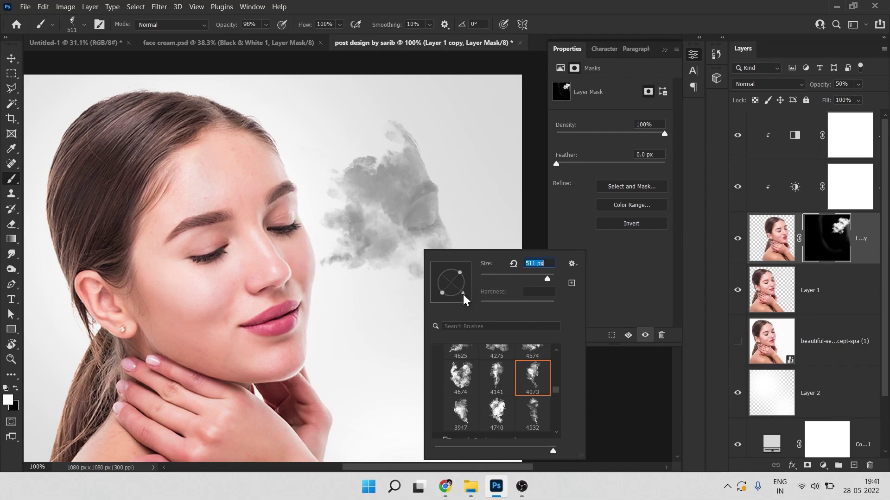
pyautogui.click(355, 305)
# - Stamp smoke tip 4682 at 511 px around the cheek and mouth
pyautogui.rightClick(417, 263)
pyautogui.scroll(2, 486, 389)
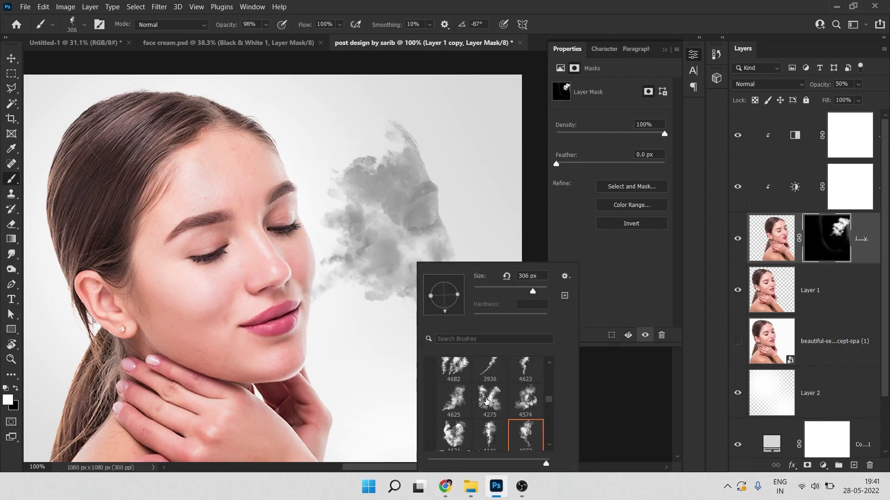
pyautogui.click(455, 375)
pyautogui.moveTo(545, 292); pyautogui.dragTo(491, 291)
pyautogui.click(333, 230)
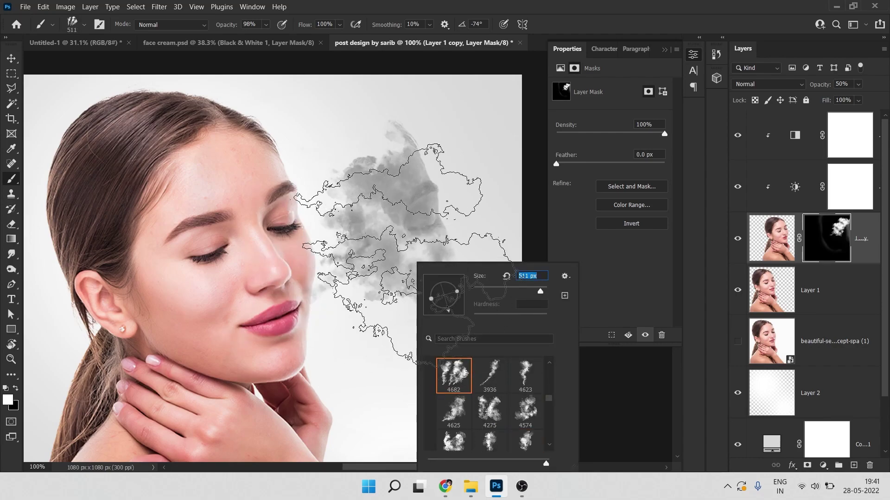
pyautogui.click(417, 327)
# - Stamp smoke tip 4696 at 401 px over the face, undoing the dab below the chin
pyautogui.rightClick(444, 291)
pyautogui.click(532, 376)
pyautogui.moveTo(549, 278); pyautogui.dragTo(539, 278)
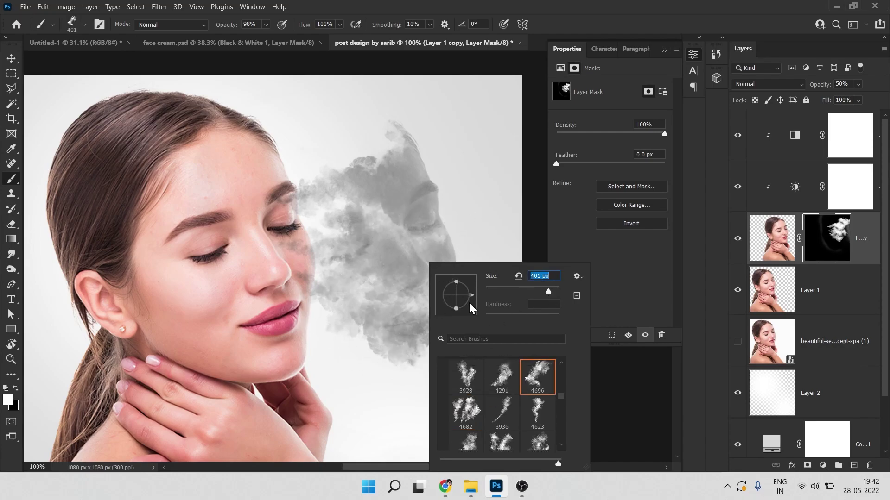
pyautogui.click(361, 361)
pyautogui.hotkey('ctrl', 'z')
# - Try smoke tip 3928 at 480 px on the face's right, undo it, and readjust the brush size
pyautogui.rightClick(441, 264)
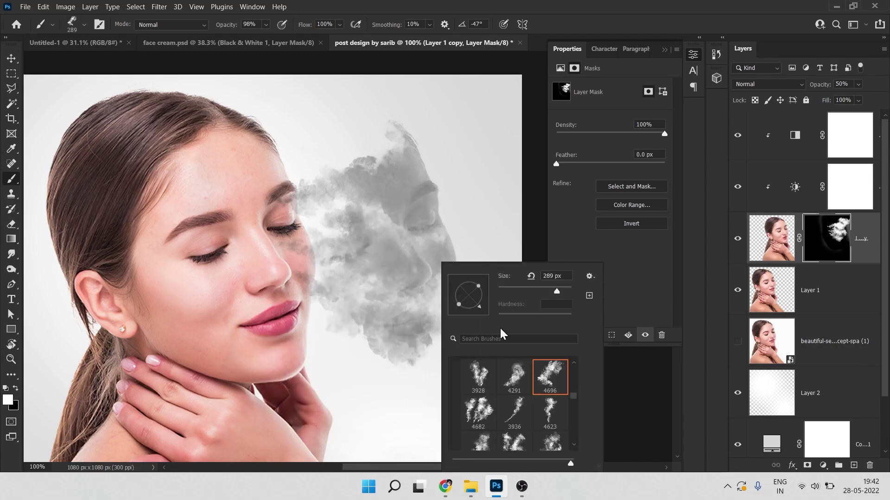
pyautogui.click(479, 395)
pyautogui.moveTo(568, 292)
pyautogui.mouseDown()
pyautogui.moveTo(491, 291)
pyautogui.moveTo(479, 305)
pyautogui.mouseUp()
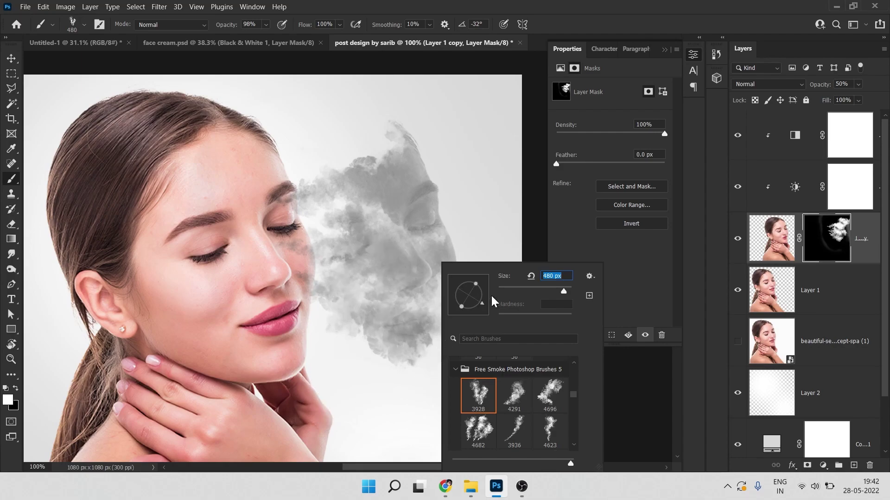
pyautogui.click(366, 332)
pyautogui.hotkey('ctrl', 'z')
pyautogui.press('[')
pyautogui.press('[')
pyautogui.press('[')
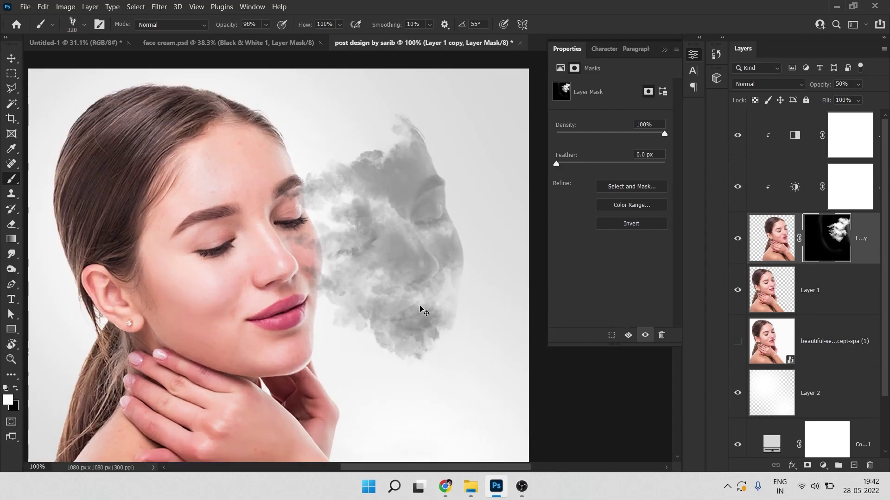
pyautogui.press('[')
pyautogui.press('[')
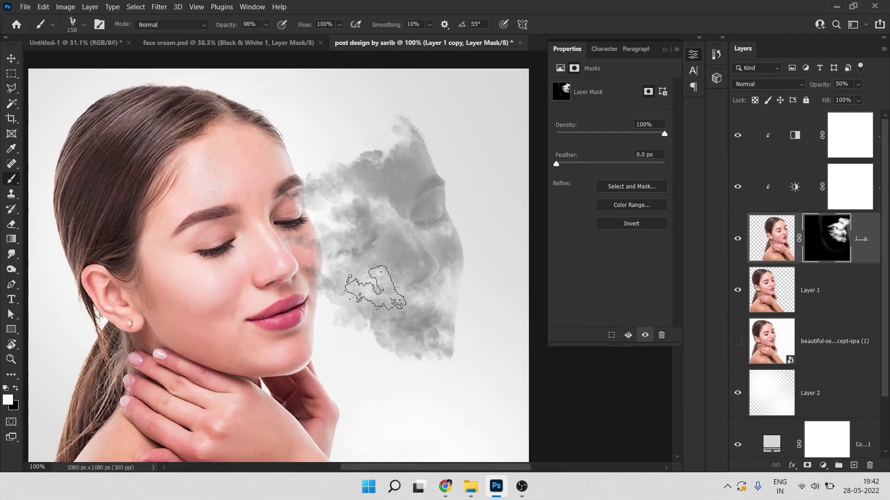
pyautogui.rightClick(376, 288)
pyautogui.press('Return')
pyautogui.scroll(-2, 348, 278)
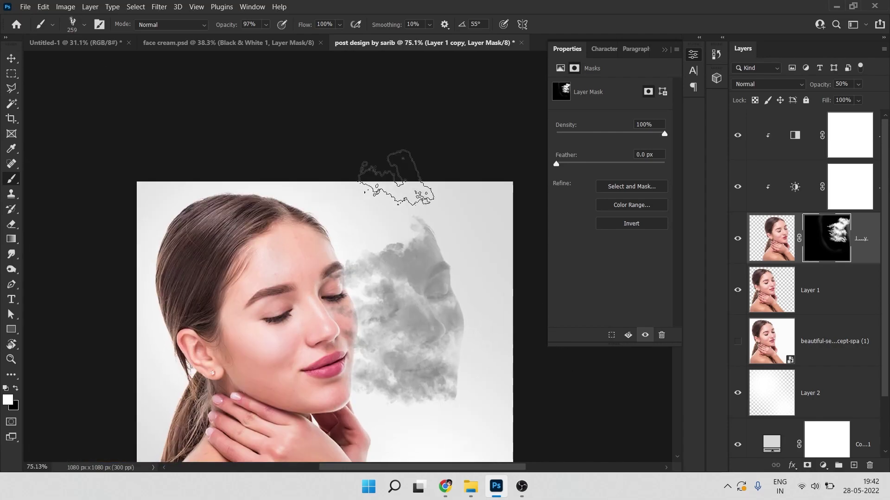
pyautogui.press(']')
pyautogui.press(']')
pyautogui.scroll(2, 445, 299)
pyautogui.press('[')
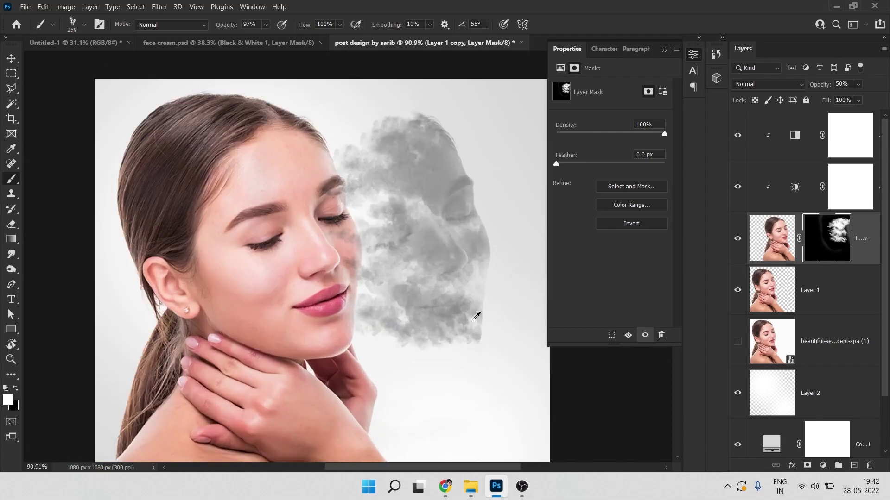
# - Switch to another resized smoke tip, undo a bottom dab, and add smoke at the cloud's edge
pyautogui.rightClick(459, 264)
pyautogui.click(530, 420)
pyautogui.press('Return')
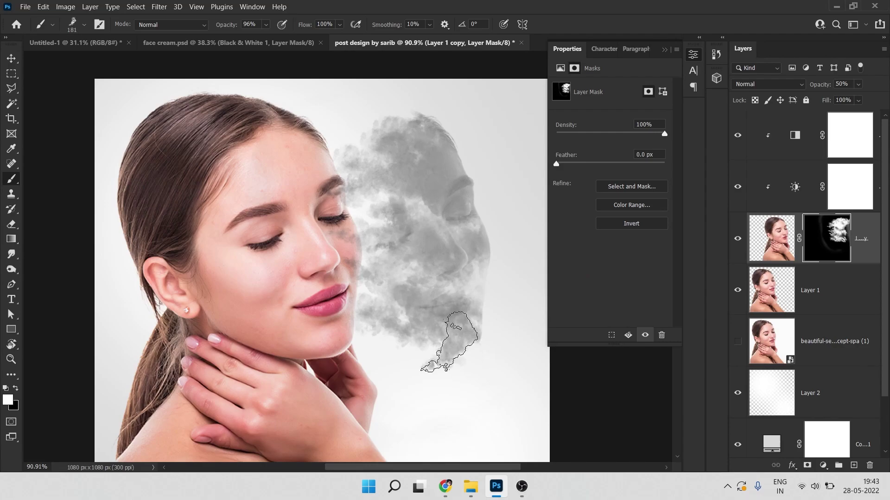
pyautogui.click(477, 346)
pyautogui.hotkey('ctrl', 'z')
pyautogui.rightClick(467, 344)
pyautogui.click(529, 417)
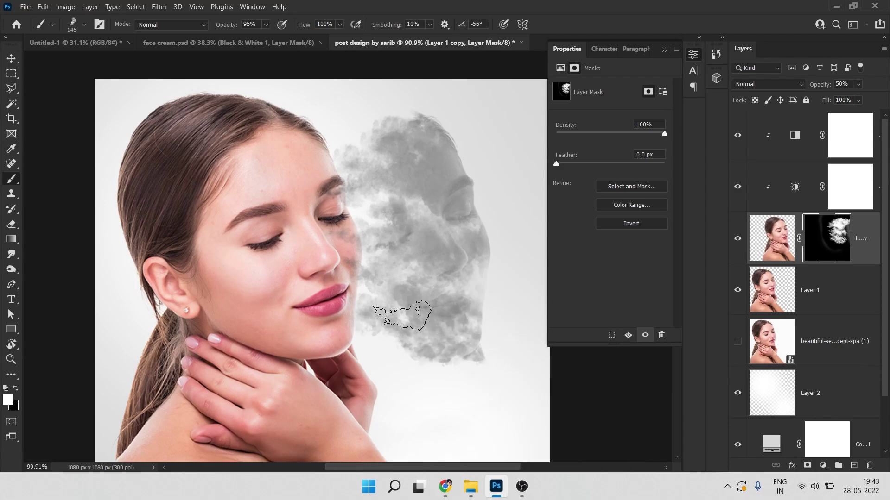
pyautogui.click(389, 139)
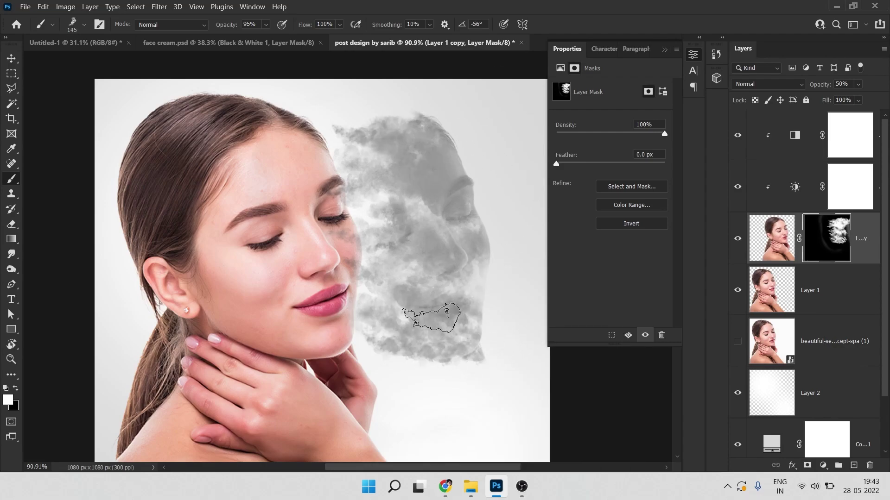
# - Rotate the smoke brush tip to new angles and swap the painting colour to white
pyautogui.rightClick(489, 264)
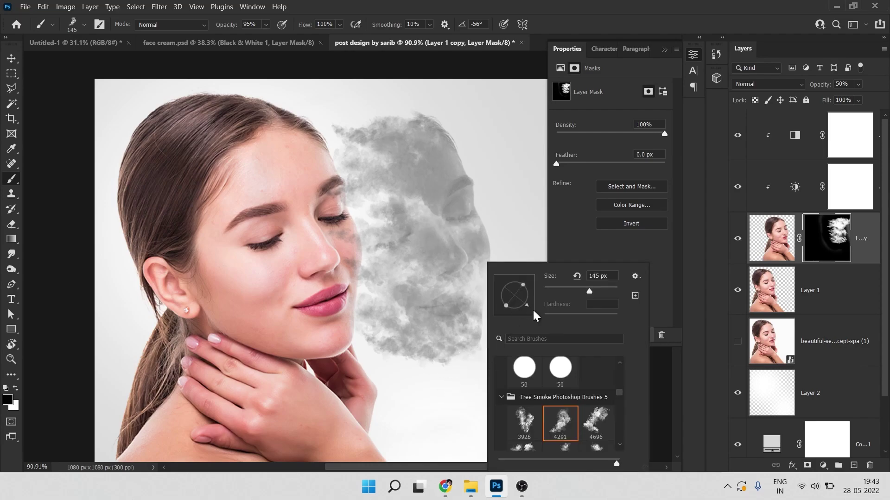
pyautogui.click(556, 423)
pyautogui.press('Return')
pyautogui.rightClick(458, 359)
pyautogui.click(529, 421)
pyautogui.press('Return')
pyautogui.press('x')
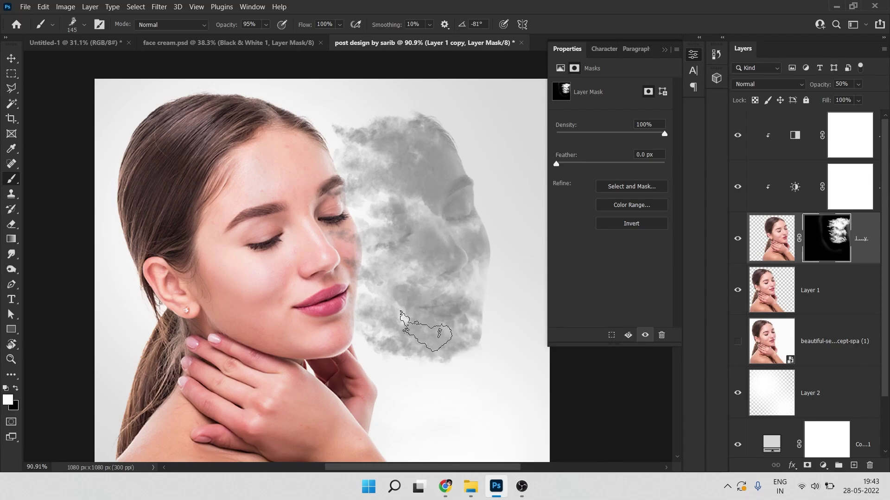
pyautogui.scroll(-2, 457, 342)
pyautogui.scroll(1, 417, 229)
# - Choose a smaller soft round brush, set the colour back to black, and switch to the Move tool
pyautogui.rightClick(433, 261)
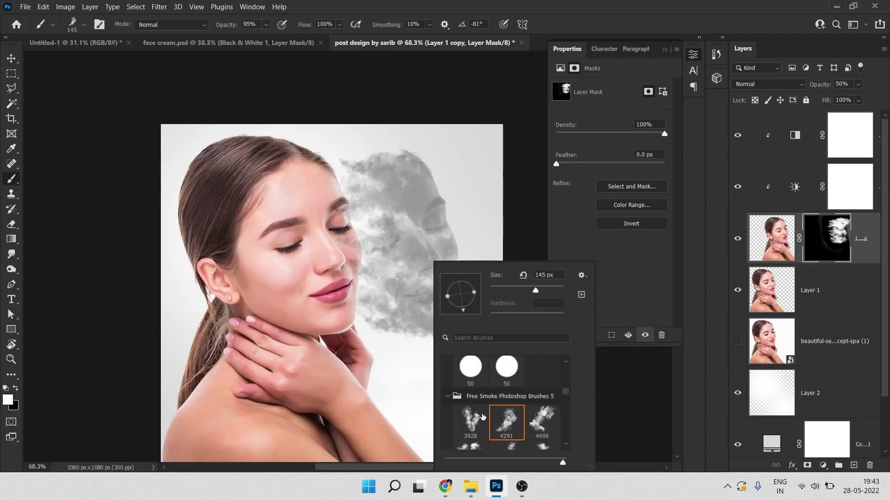
pyautogui.click(470, 391)
pyautogui.press('Return')
pyautogui.scroll(3, 307, 264)
pyautogui.press('x')
pyautogui.press('[')
pyautogui.press('[')
pyautogui.press('[')
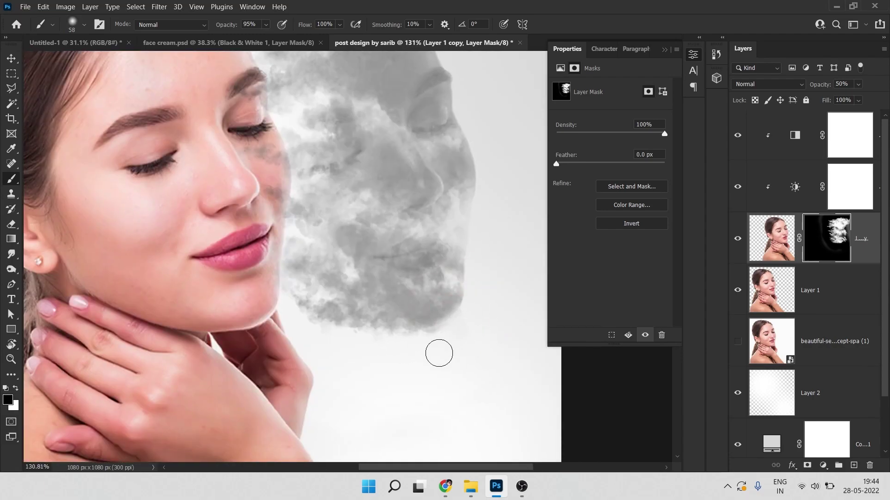
pyautogui.scroll(-1, 431, 348)
pyautogui.scroll(-3, 389, 168)
pyautogui.press('v')
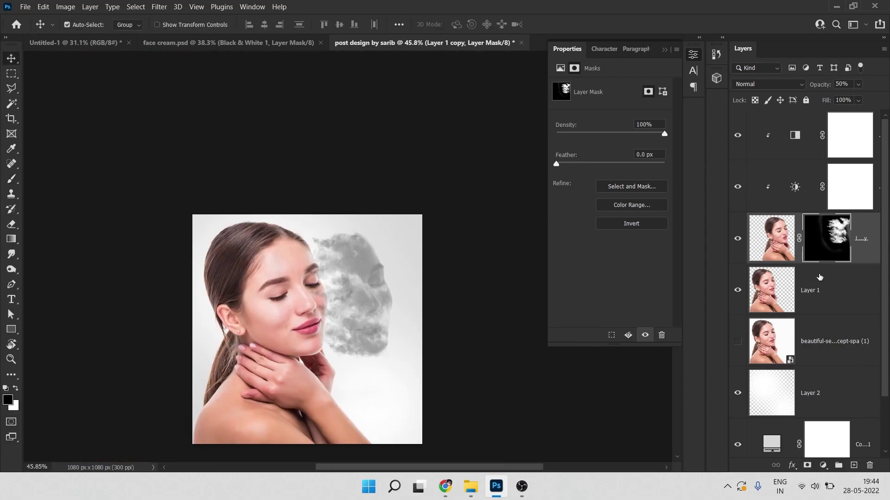
# - Set Layer 1 copy's opacity to 60%, after first trying 70%
pyautogui.click(763, 254)
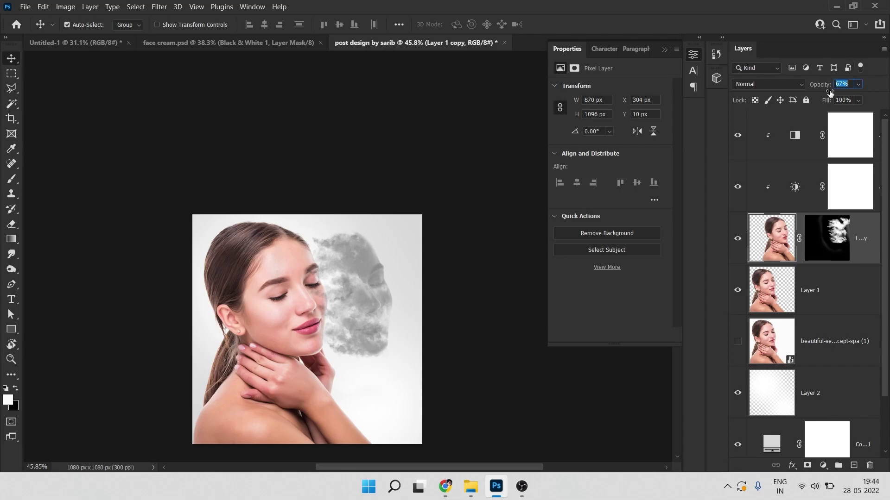
pyautogui.write('87')
pyautogui.press('Return')
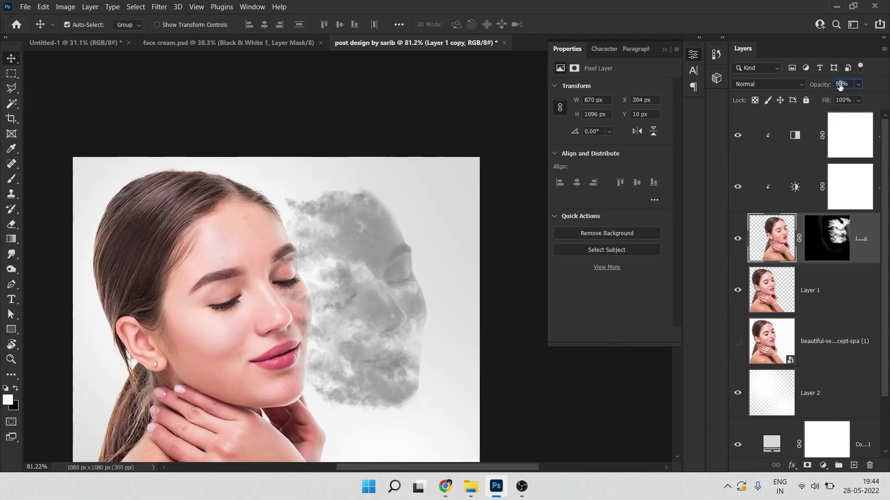
pyautogui.write('70')
pyautogui.press('Return')
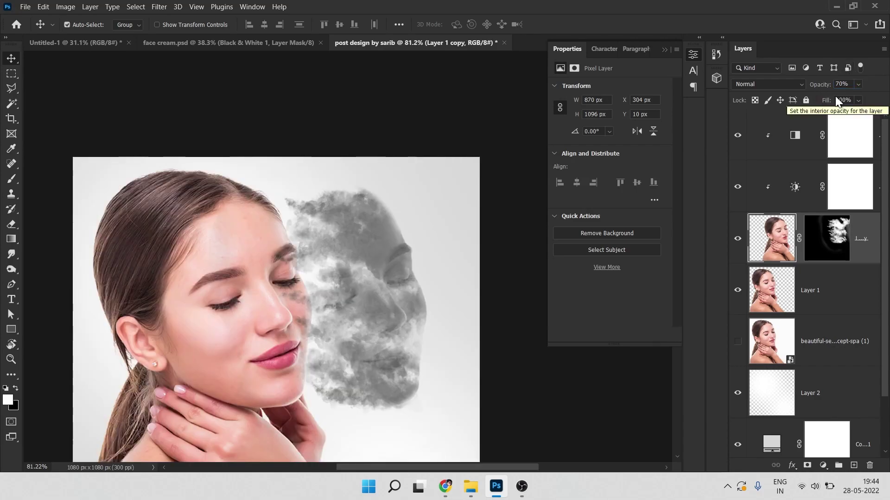
pyautogui.click(821, 86)
pyautogui.write('60')
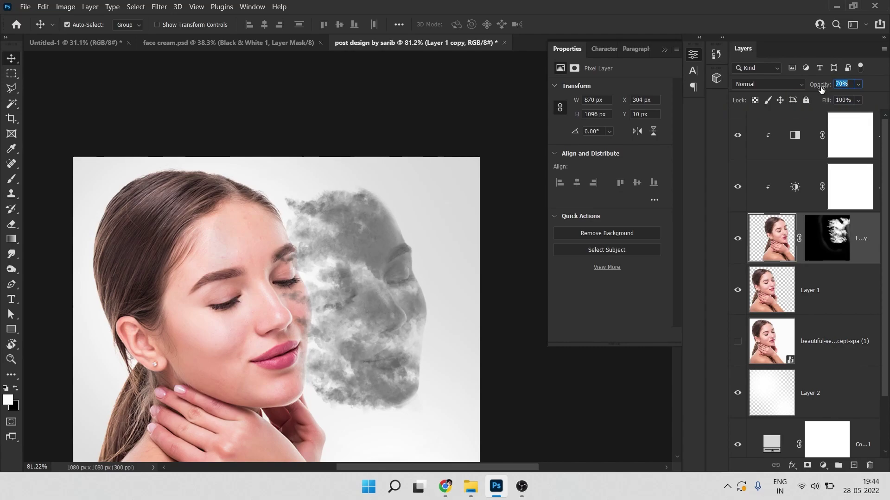
pyautogui.press('Return')
# - Adjust Brightness/Contrast 1 to brightness −89 and contrast 54
pyautogui.click(793, 202)
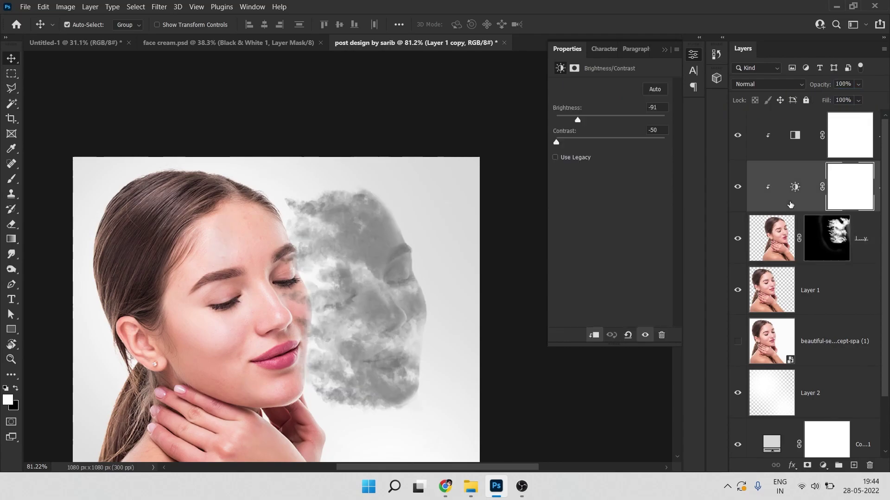
pyautogui.moveTo(557, 142); pyautogui.dragTo(695, 160)
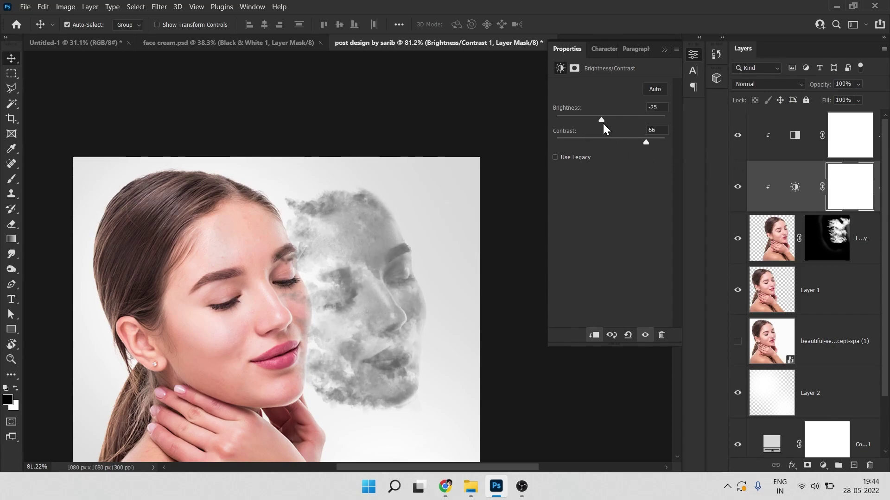
pyautogui.moveTo(577, 121); pyautogui.dragTo(560, 122)
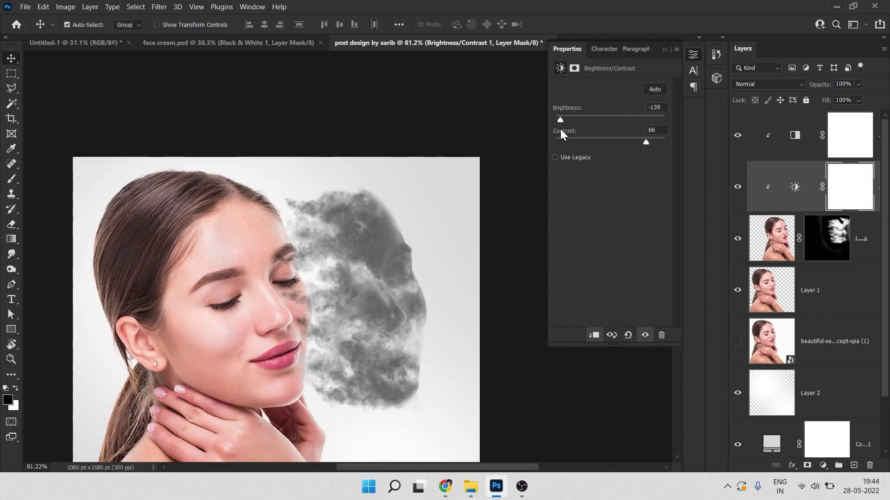
pyautogui.click(625, 143)
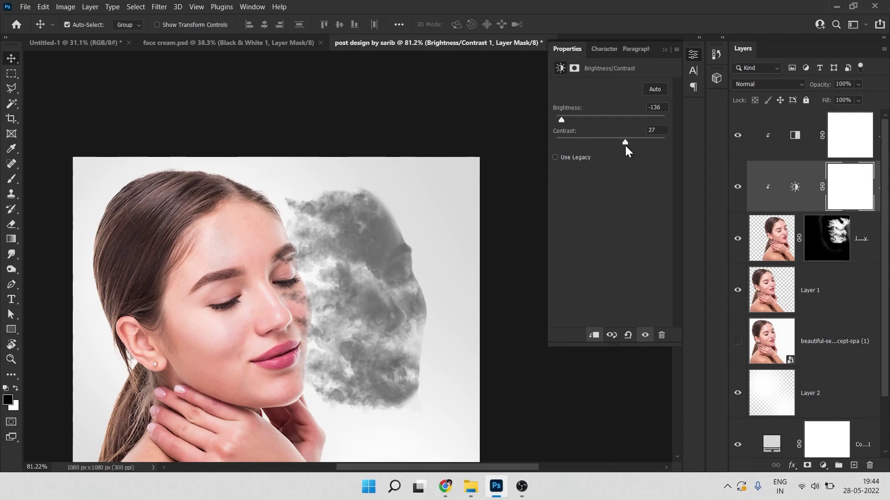
pyautogui.moveTo(613, 141); pyautogui.dragTo(631, 142)
pyautogui.scroll(-3, 388, 355)
pyautogui.scroll(-2, 388, 355)
pyautogui.scroll(3, 380, 308)
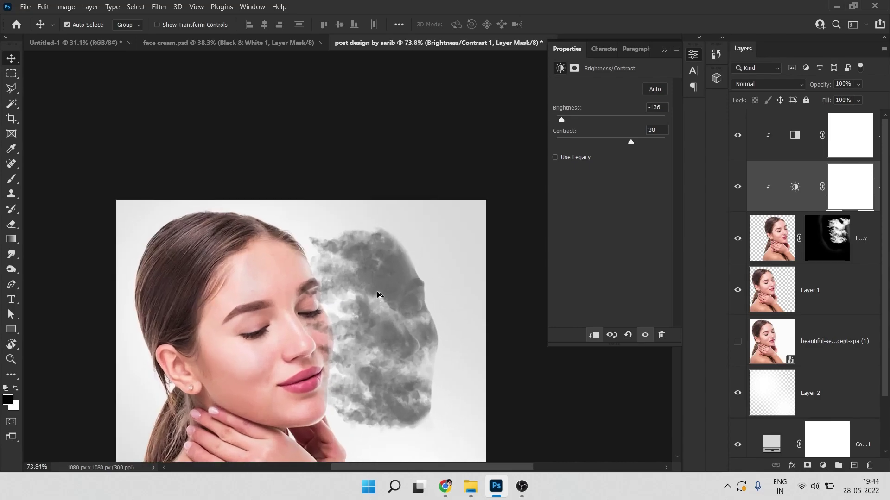
pyautogui.scroll(-5, 380, 308)
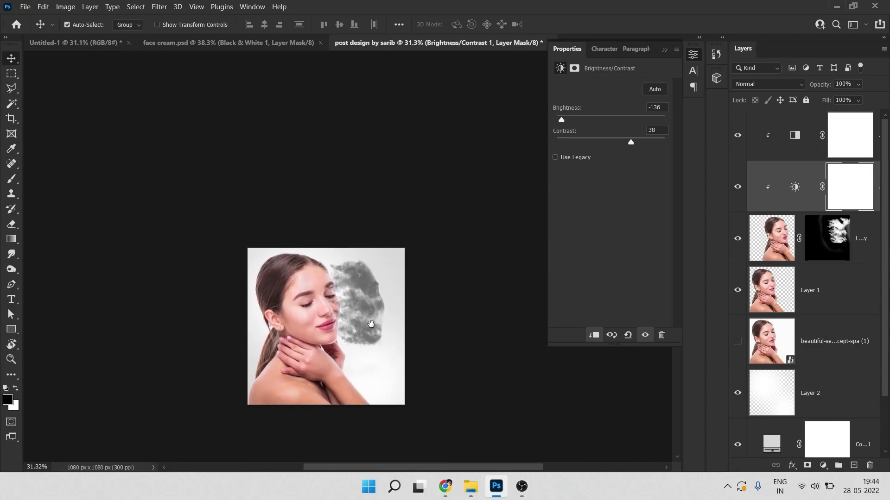
pyautogui.scroll(2, 375, 324)
pyautogui.scroll(2, 376, 299)
pyautogui.moveTo(562, 121); pyautogui.dragTo(578, 120)
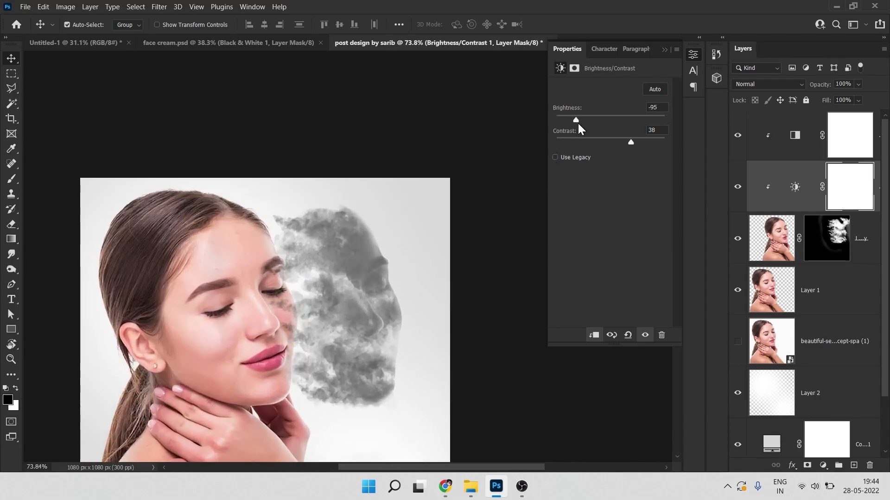
pyautogui.moveTo(631, 143); pyautogui.dragTo(556, 142)
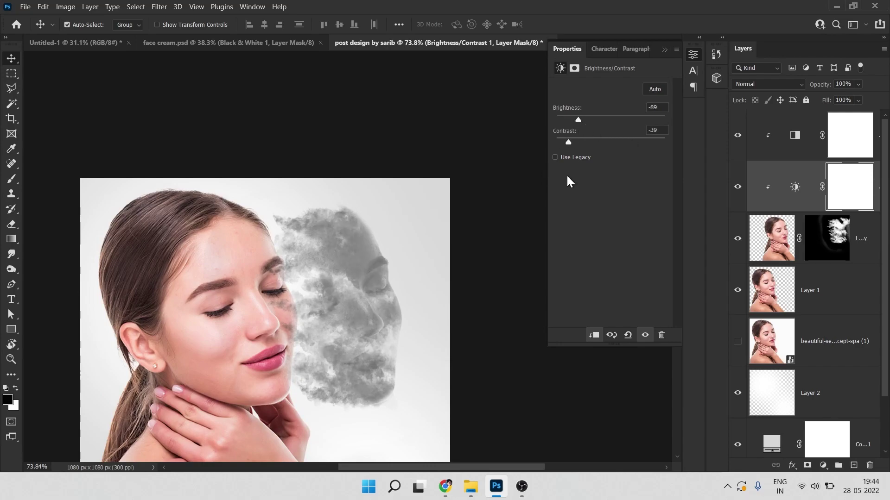
pyautogui.moveTo(582, 182); pyautogui.dragTo(630, 181)
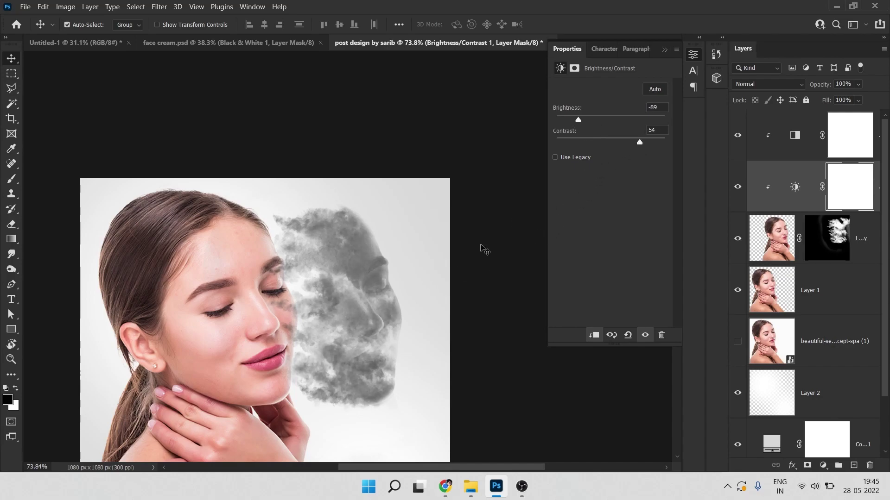
pyautogui.scroll(-3, 359, 337)
# - Add a new empty Layer 3 above Layer 1
pyautogui.click(835, 290)
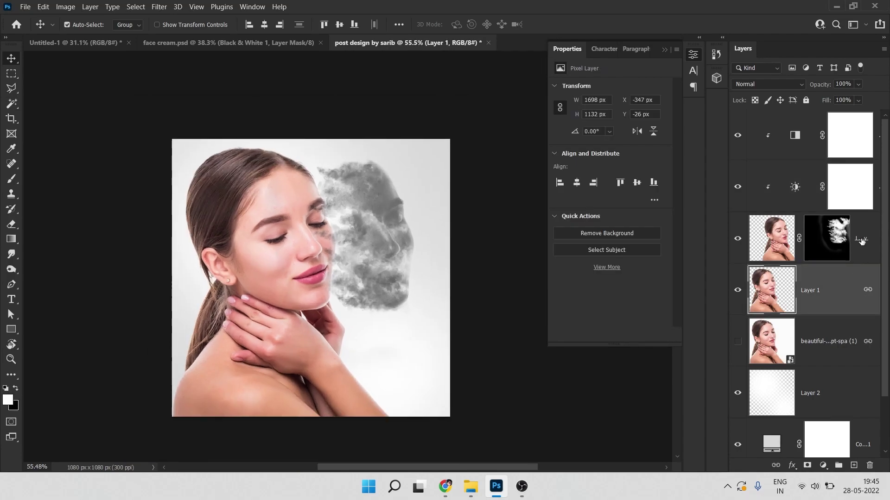
pyautogui.click(861, 241)
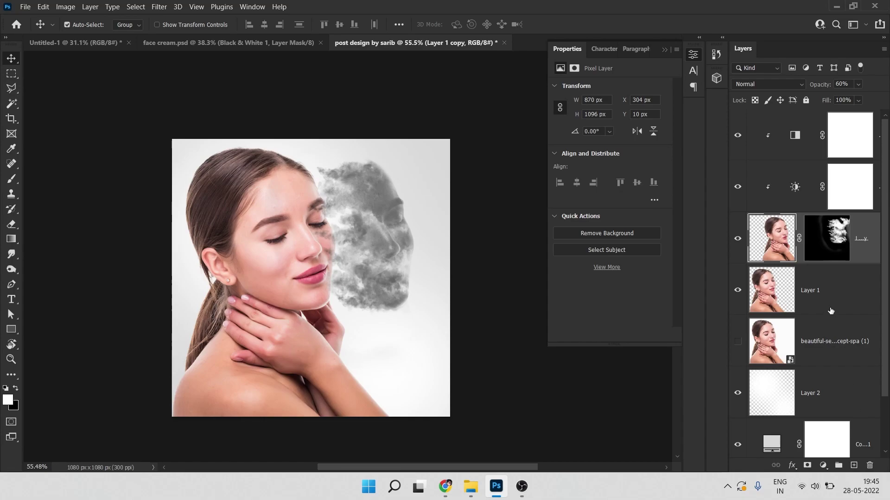
pyautogui.click(831, 299)
pyautogui.click(855, 465)
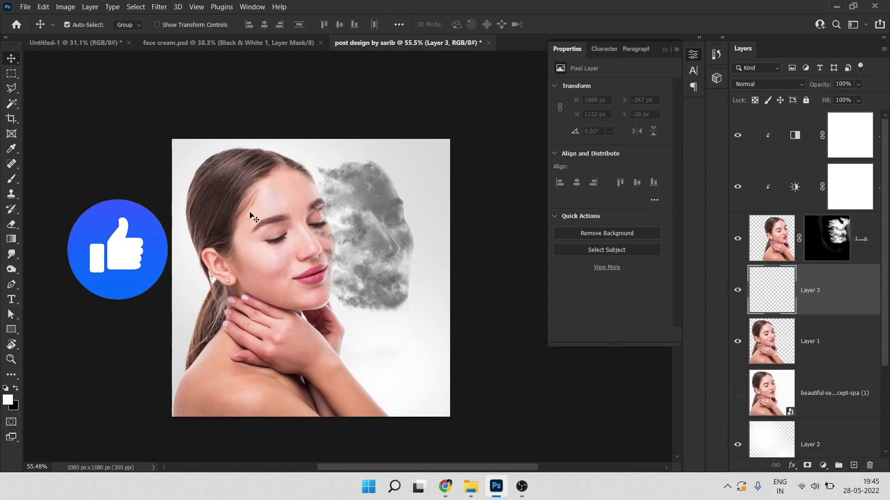
# - Paint soft black shading with a very large brush inside Layer 1's silhouette selection, then deselect
pyautogui.press('b')
pyautogui.moveTo(359, 241); pyautogui.dragTo(445, 229)
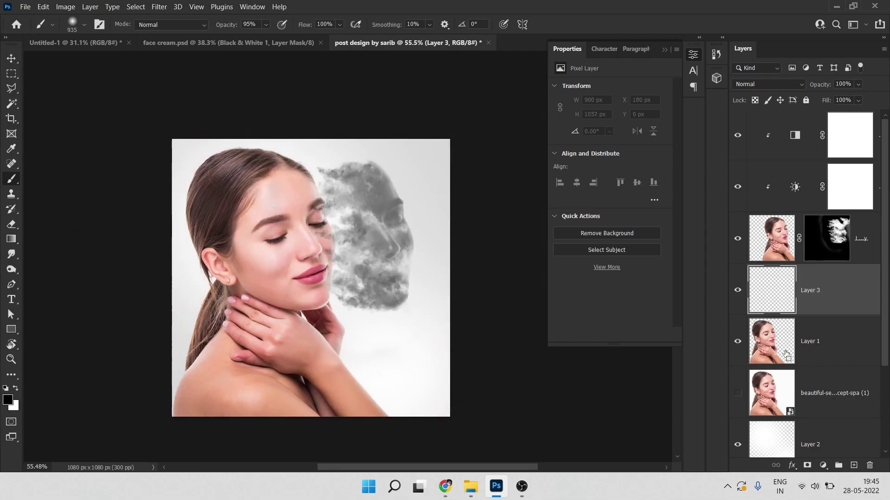
pyautogui.keyDown('ctrl'); pyautogui.click(770, 346); pyautogui.keyUp('ctrl')
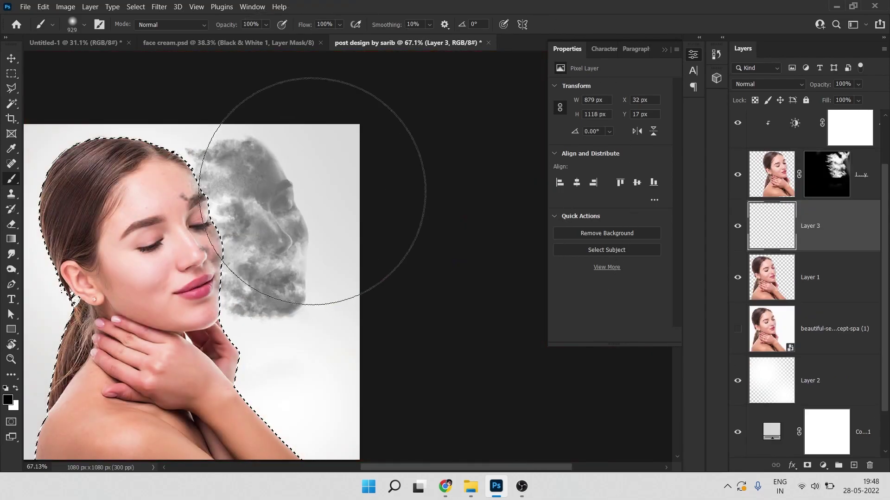
pyautogui.moveTo(299, 209); pyautogui.dragTo(278, 361)
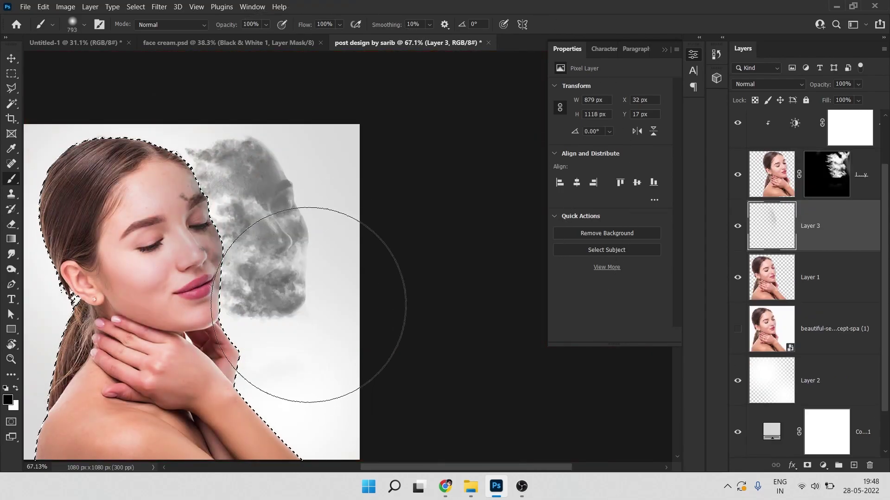
pyautogui.hotkey('ctrl', 'd')
# - Duplicate the shading layer with Ctrl+J and merge it down with Ctrl+E
pyautogui.press('v')
pyautogui.hotkey('ctrl', 'j')
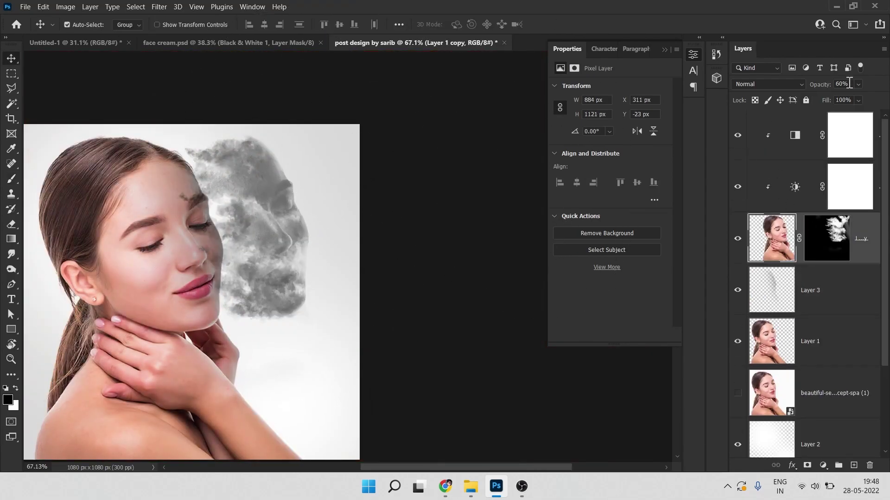
pyautogui.hotkey('ctrl', 'e')
pyautogui.moveTo(213, 195); pyautogui.dragTo(218, 198)
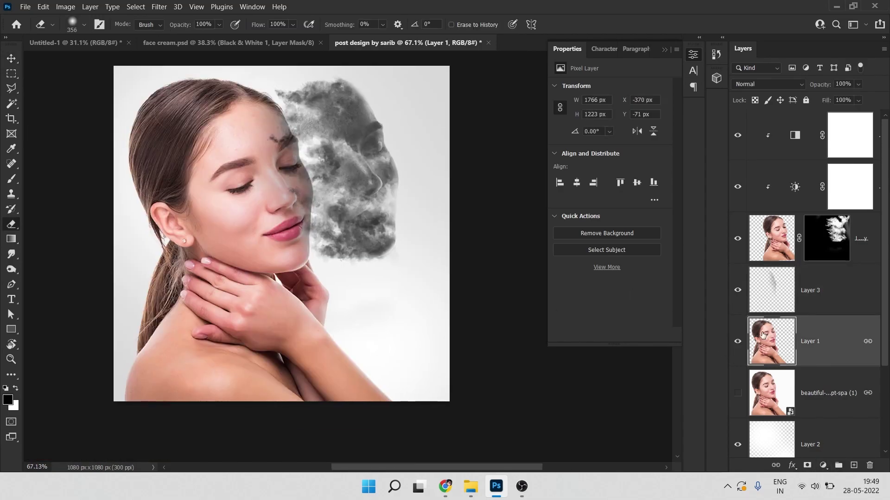
# - Add a Brightness/Contrast adjustment clipped to Layer 1 only
pyautogui.click(737, 342)
pyautogui.click(821, 466)
pyautogui.click(830, 301)
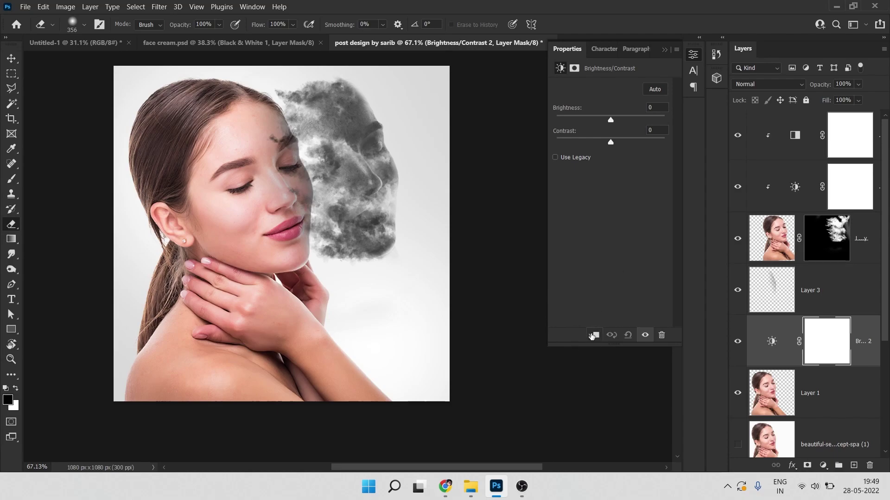
pyautogui.click(593, 336)
# - Set the woman's Brightness/Contrast adjustment to brightness 15 and contrast −28
pyautogui.moveTo(614, 120)
pyautogui.mouseDown()
pyautogui.moveTo(625, 120)
pyautogui.moveTo(580, 142)
pyautogui.mouseUp()
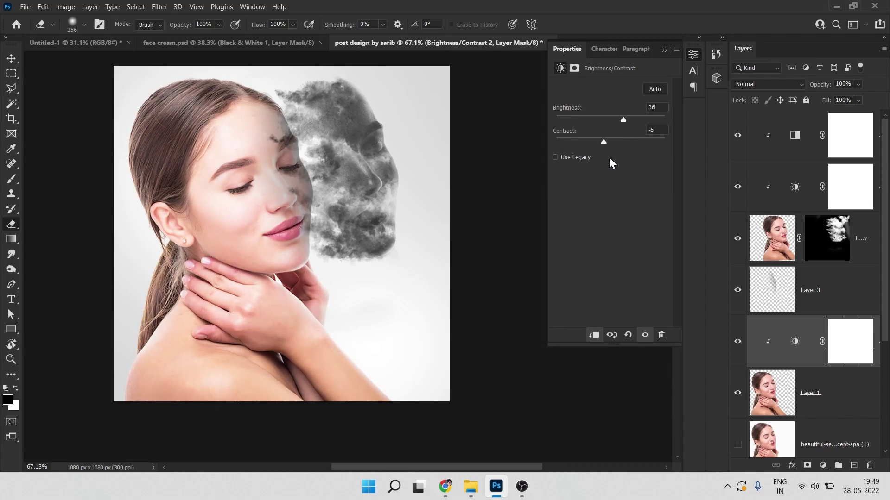
pyautogui.scroll(-1, 388, 248)
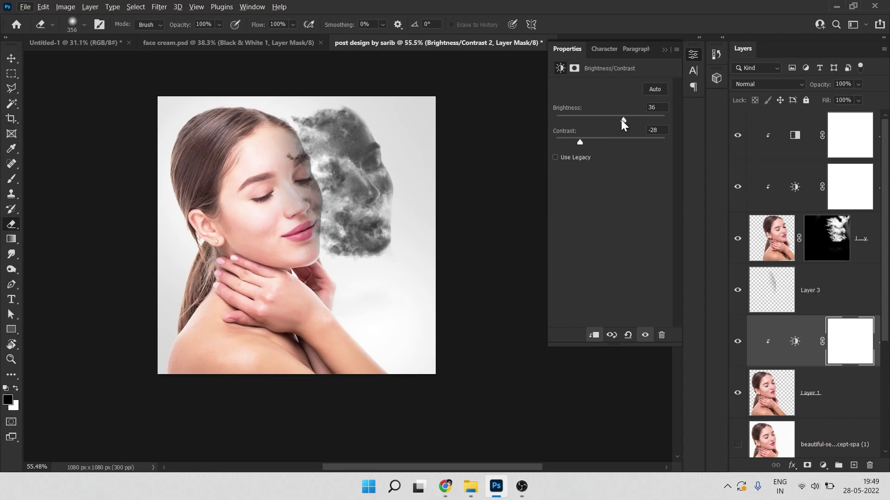
pyautogui.moveTo(620, 120); pyautogui.dragTo(616, 119)
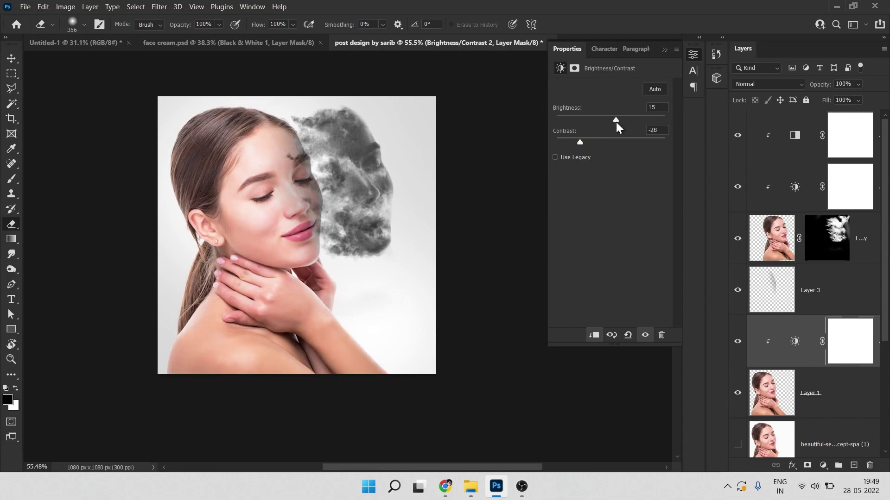
pyautogui.scroll(-1, 343, 287)
pyautogui.press('v')
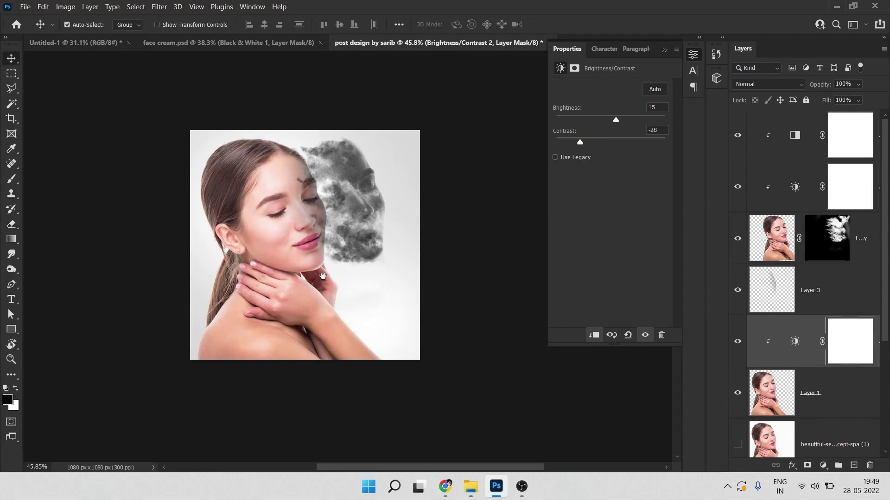
pyautogui.moveTo(322, 276); pyautogui.dragTo(310, 290)
# - Paint out the top edge of the smoke on Layer 1 copy's mask
pyautogui.click(809, 238)
pyautogui.click(810, 136)
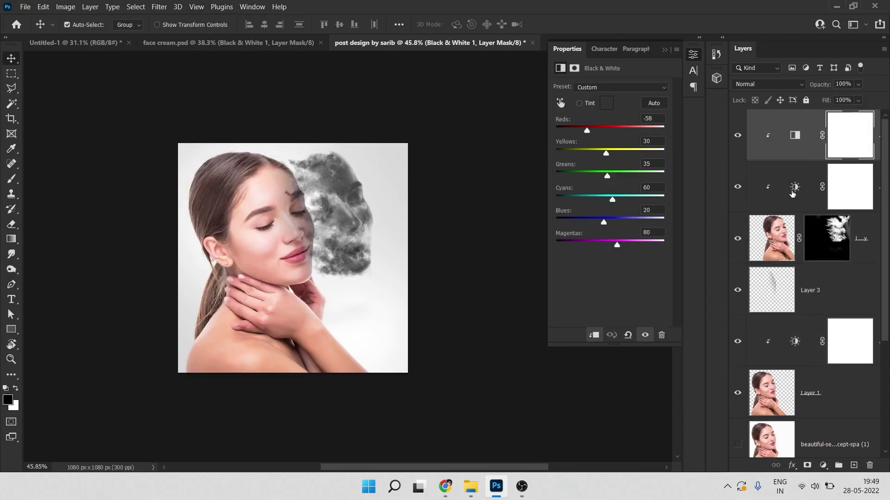
pyautogui.click(793, 187)
pyautogui.moveTo(599, 119); pyautogui.dragTo(555, 121)
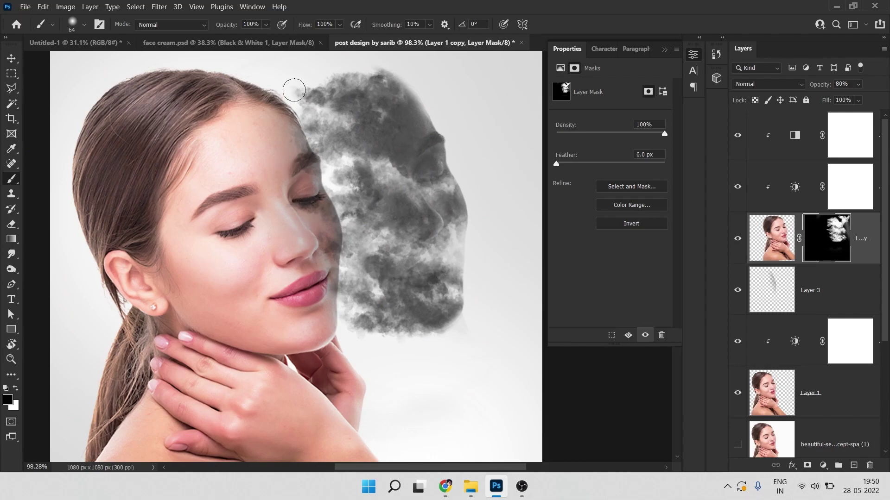
pyautogui.scroll(-5, 294, 90)
pyautogui.scroll(3, 416, 157)
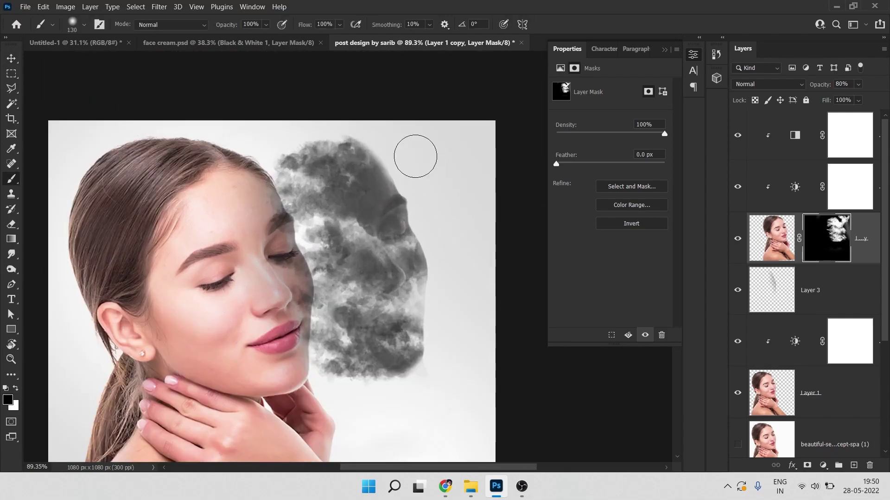
pyautogui.moveTo(416, 155); pyautogui.dragTo(389, 181)
pyautogui.press(']')
pyautogui.press(']')
pyautogui.press(']')
pyautogui.scroll(-3, 445, 236)
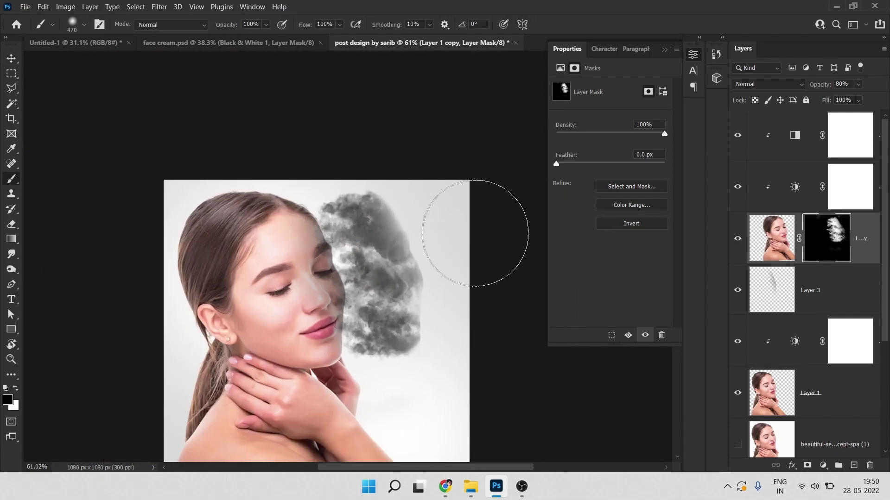
pyautogui.press('x')
pyautogui.scroll(-3, 431, 299)
pyautogui.press('v')
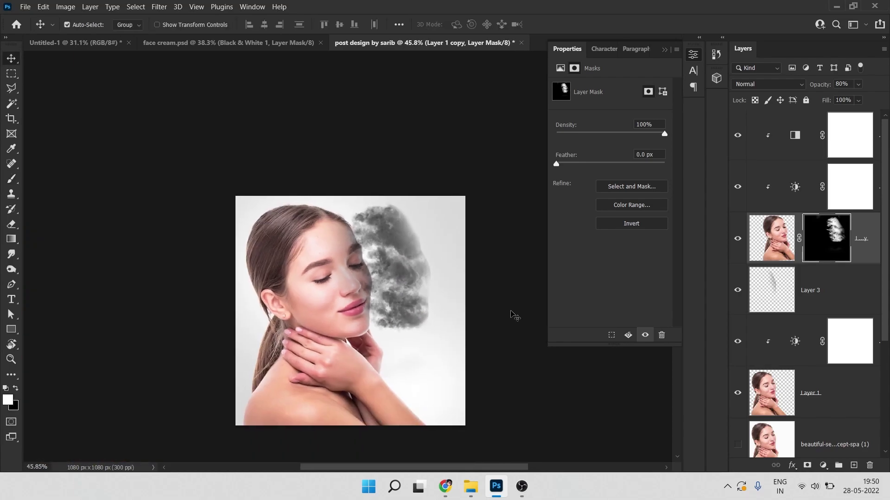
# - Close the Properties panel, then select Black & White 1 after checking other layers
pyautogui.click(665, 48)
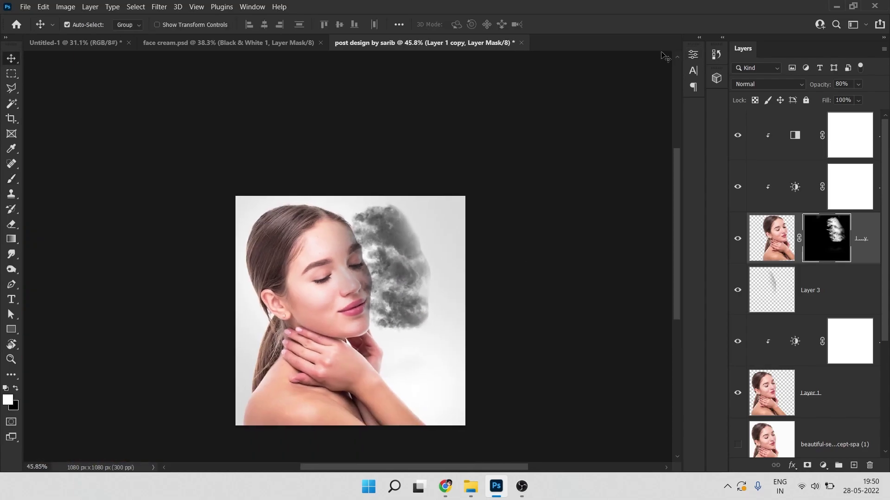
pyautogui.click(548, 213)
pyautogui.scroll(-2, 549, 209)
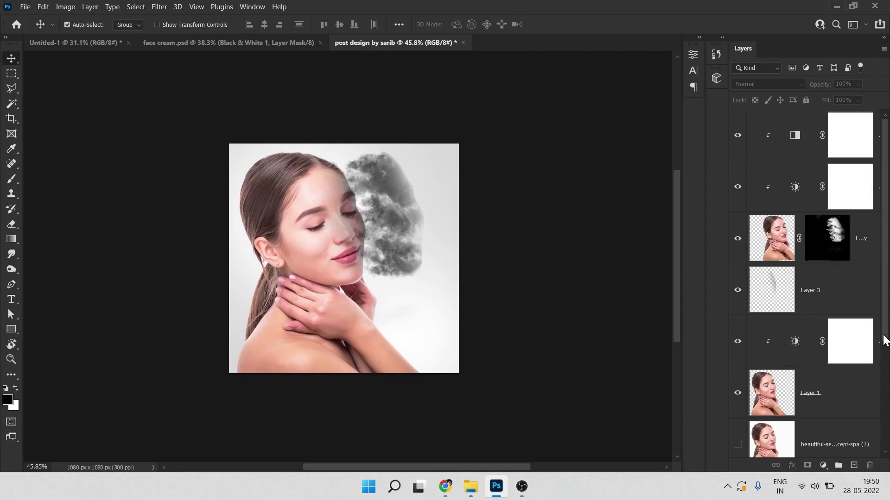
pyautogui.scroll(-3, 844, 322)
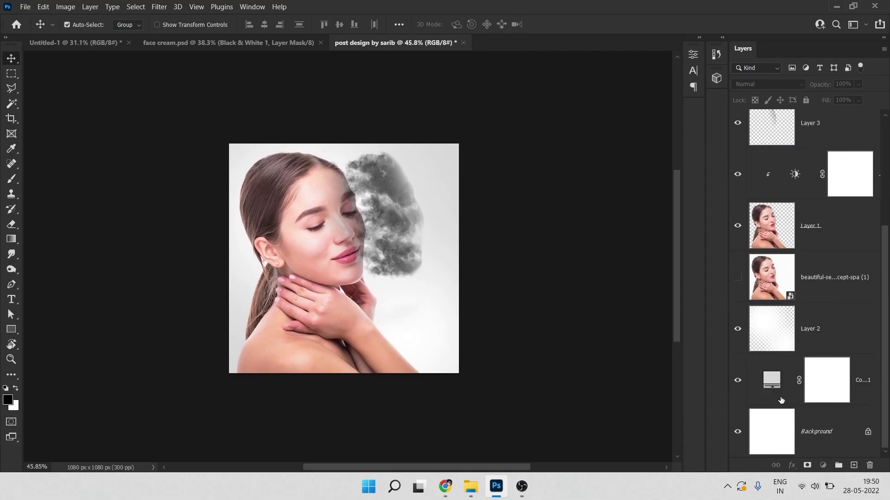
pyautogui.click(786, 386)
pyautogui.click(838, 438)
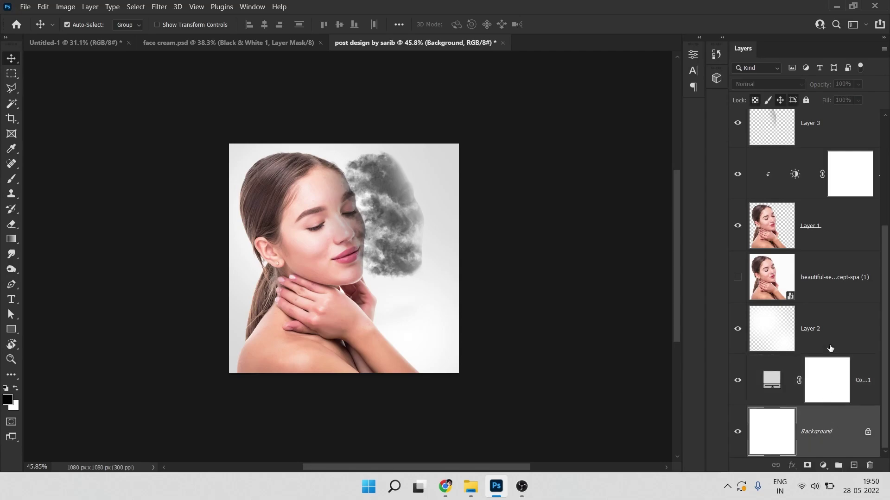
pyautogui.scroll(3, 827, 348)
pyautogui.click(797, 144)
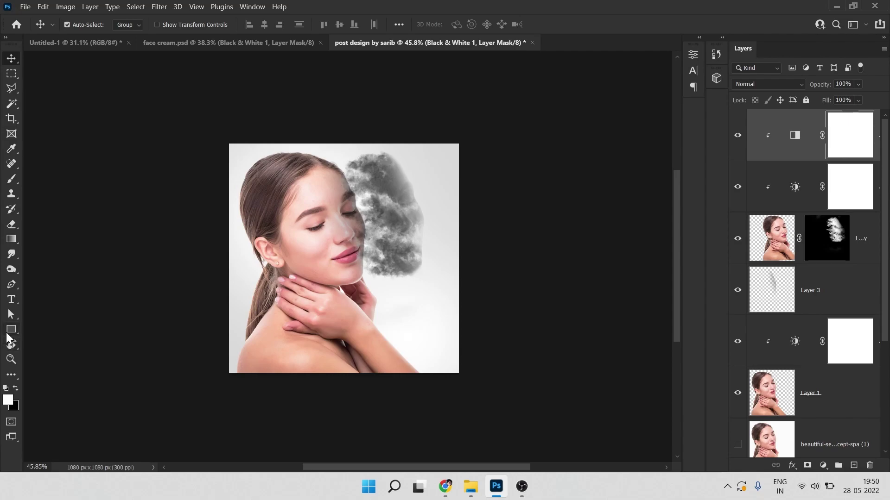
# - Draw a white rectangle bar across the bottom of the canvas
pyautogui.click(11, 331)
pyautogui.moveTo(215, 342); pyautogui.dragTo(468, 380)
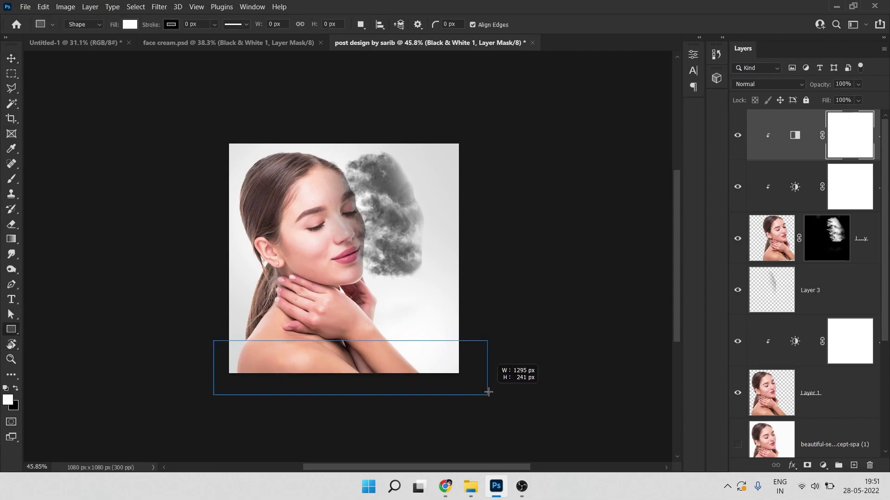
pyautogui.click(12, 58)
pyautogui.click(442, 397)
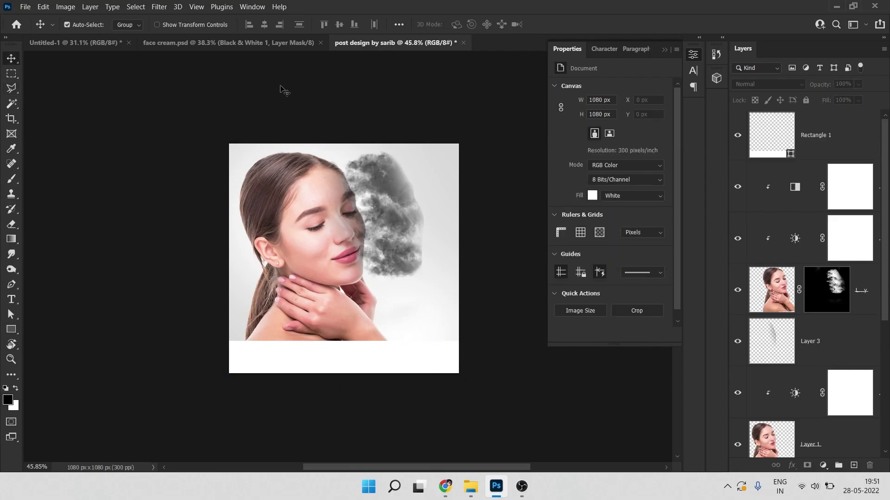
# - Copy the cream tube into the post and isolate it on its own layer, deleting the white-background original
pyautogui.click(230, 42)
pyautogui.click(70, 42)
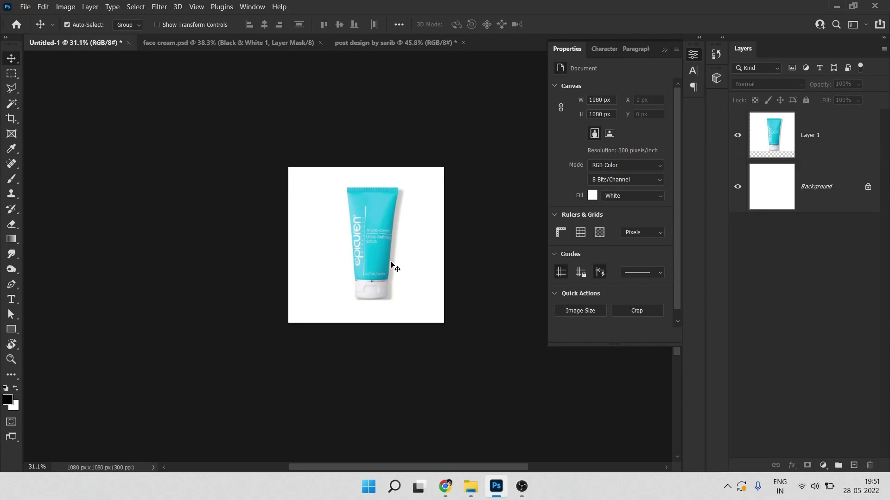
pyautogui.moveTo(394, 266); pyautogui.dragTo(354, 238)
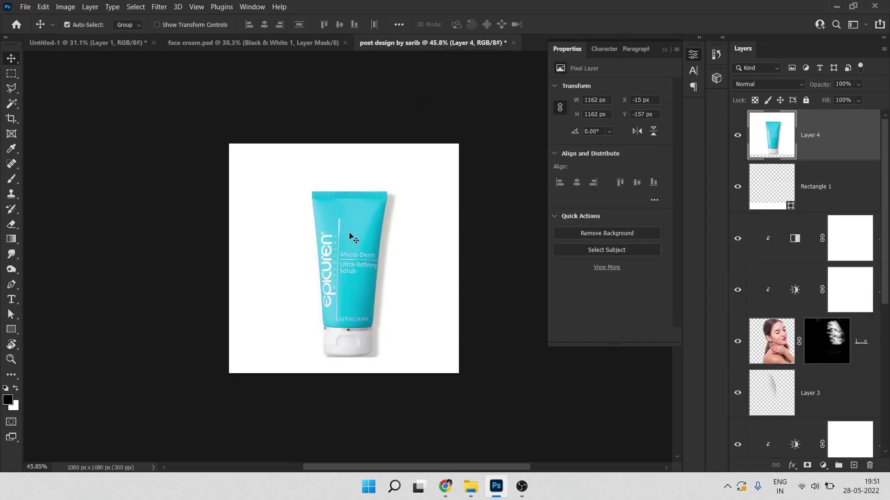
pyautogui.click(11, 105)
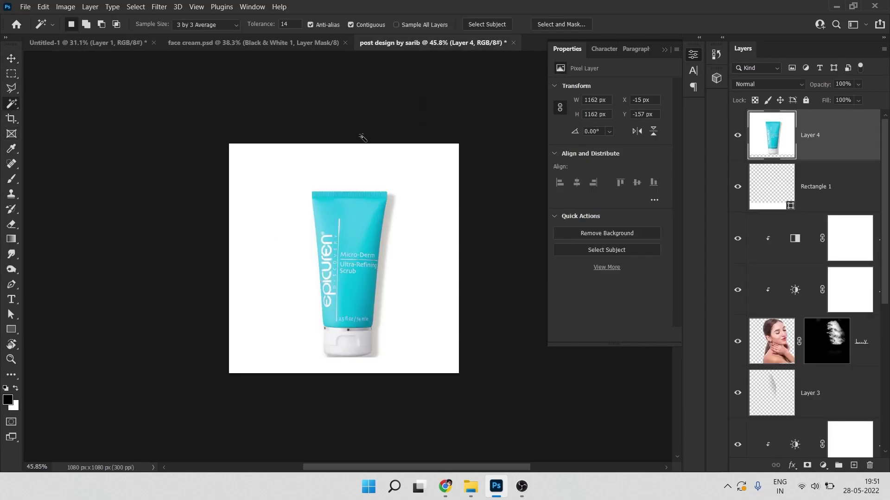
pyautogui.click(482, 26)
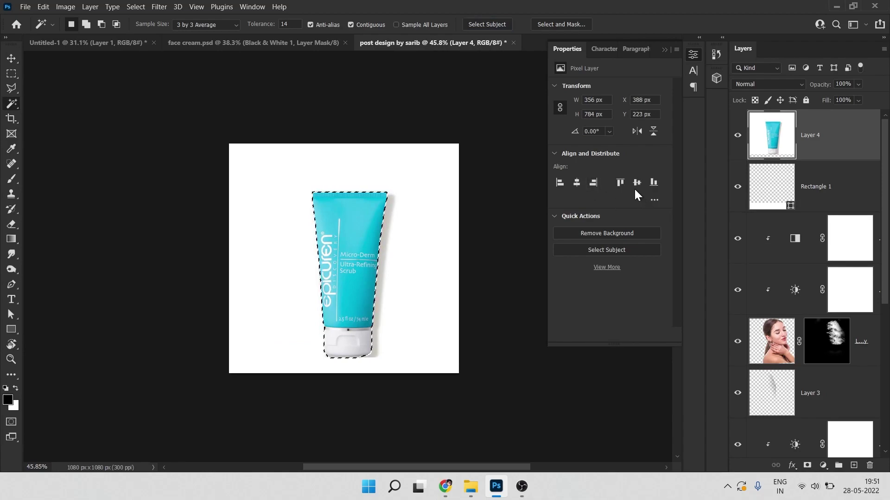
pyautogui.hotkey('ctrl', 'j')
pyautogui.click(845, 202)
pyautogui.press('Delete')
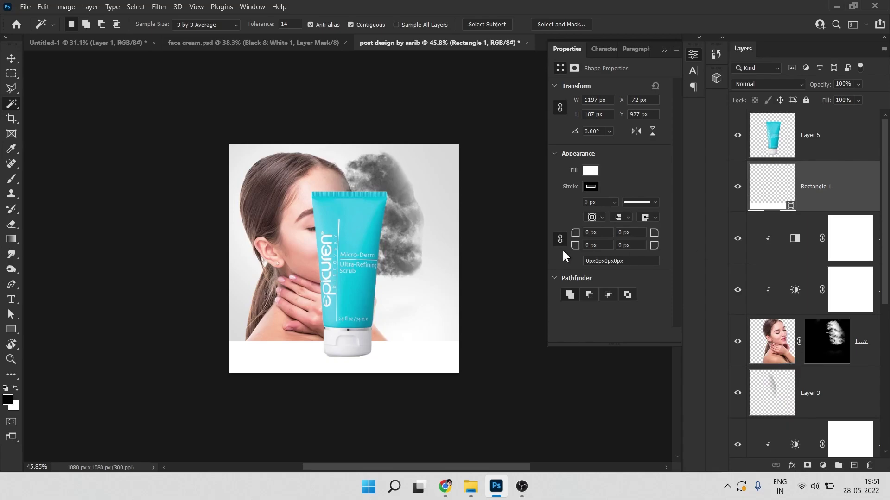
# - Shrink the cream tube, place it at the lower right, then enlarge it slightly
pyautogui.press('v')
pyautogui.moveTo(348, 271); pyautogui.dragTo(388, 276)
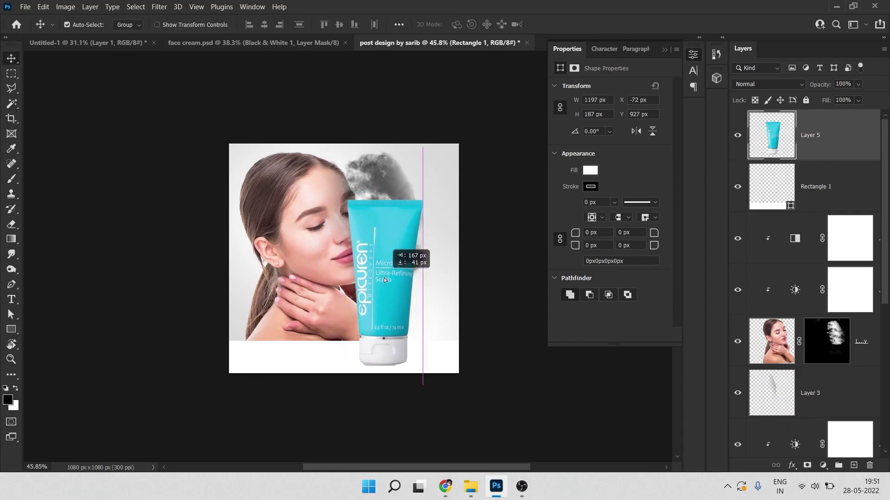
pyautogui.hotkey('ctrl', 't')
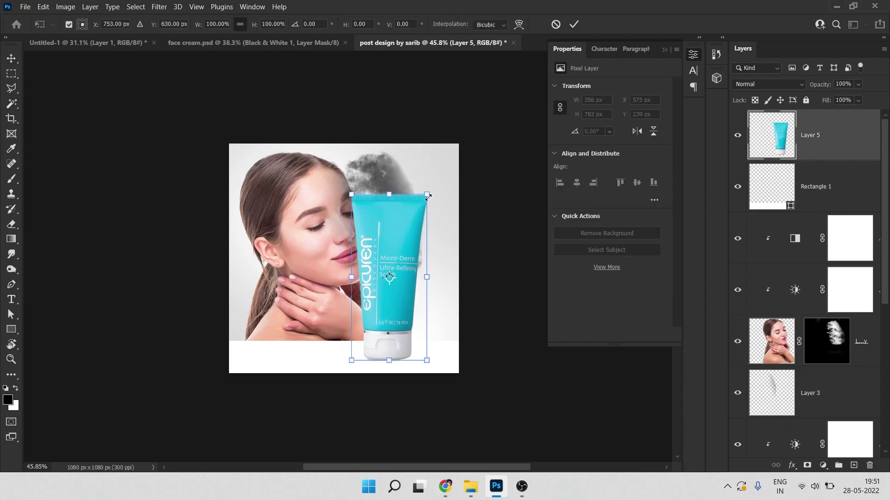
pyautogui.moveTo(428, 196); pyautogui.dragTo(395, 299)
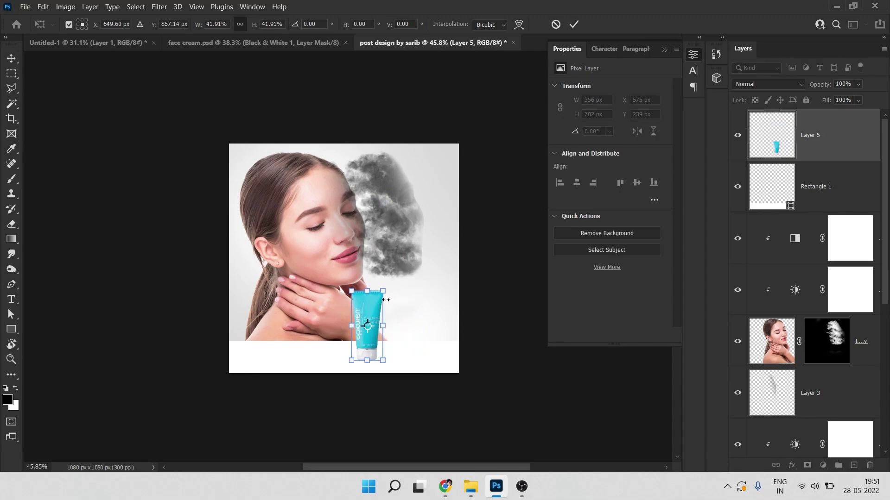
pyautogui.press('Return')
pyautogui.scroll(2, 410, 322)
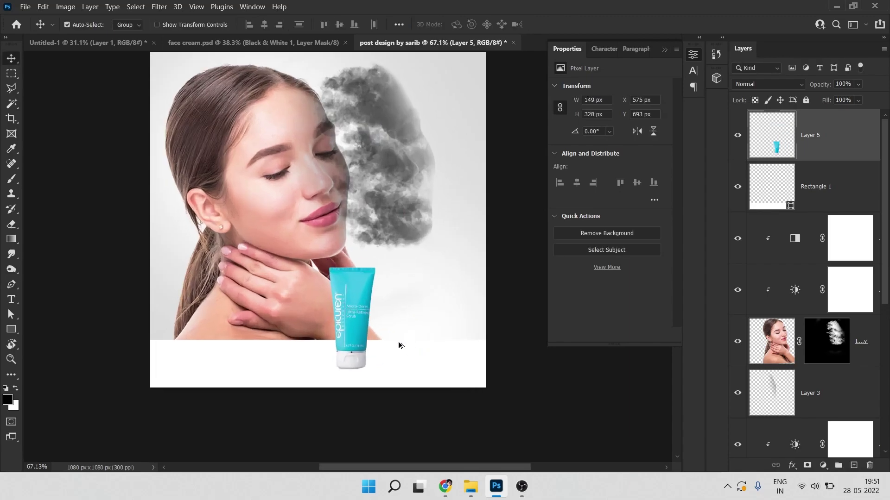
pyautogui.moveTo(399, 350); pyautogui.dragTo(491, 339)
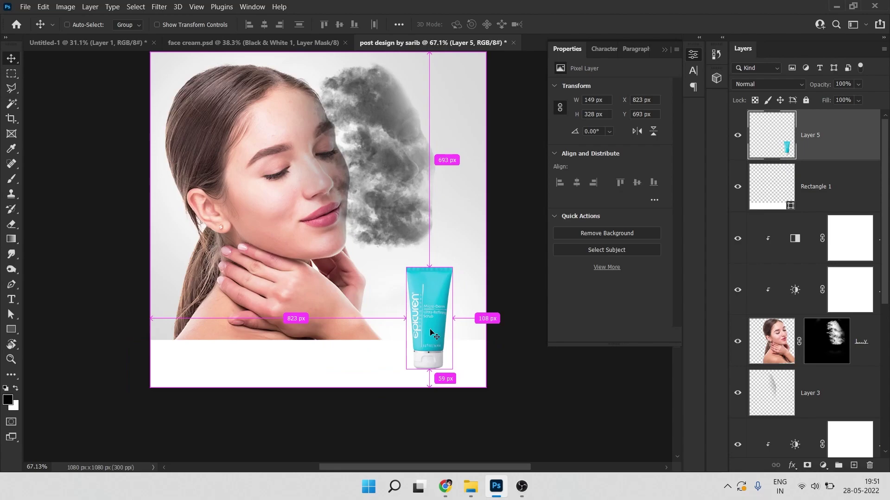
pyautogui.hotkey('ctrl', 't')
pyautogui.moveTo(407, 268)
pyautogui.mouseDown()
pyautogui.moveTo(379, 207)
pyautogui.moveTo(396, 250)
pyautogui.mouseUp()
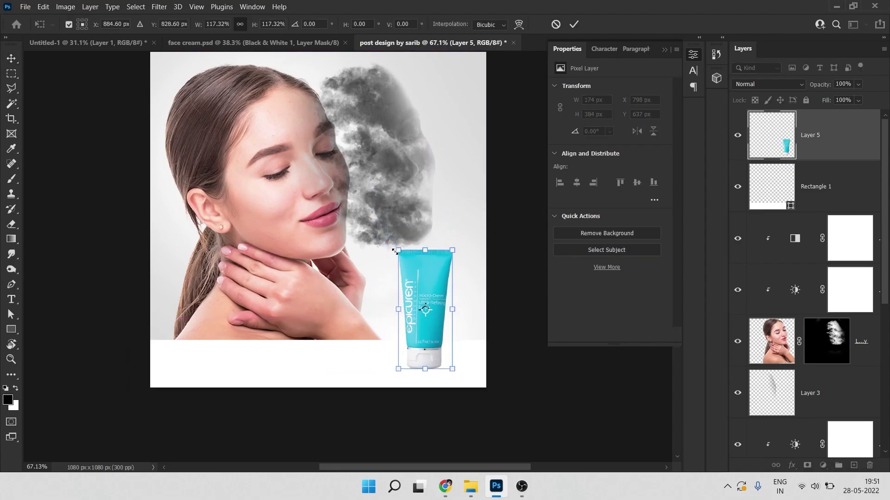
pyautogui.press('Return')
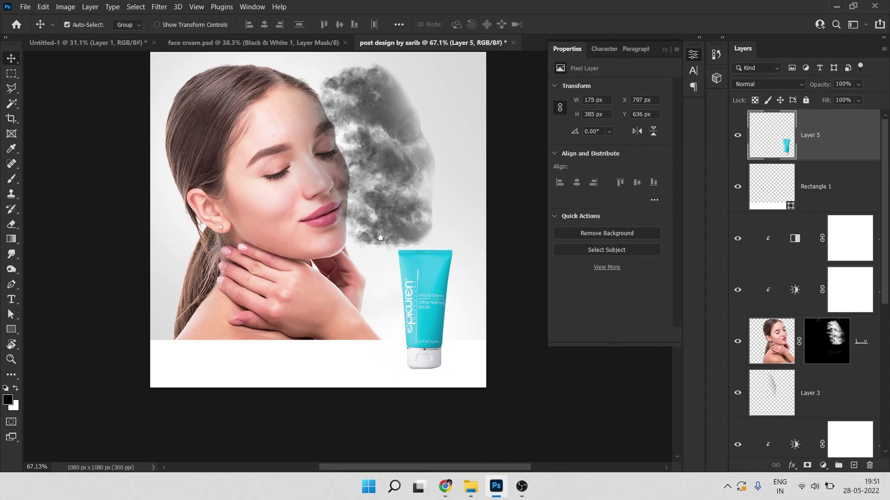
pyautogui.scroll(-2, 380, 237)
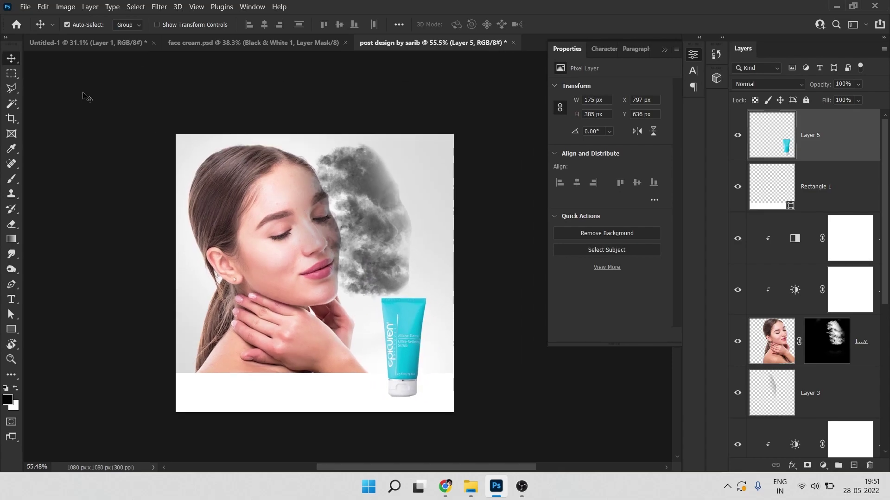
# - Select the model layers together and scale them down to about 94%
pyautogui.moveTo(84, 95); pyautogui.dragTo(514, 285)
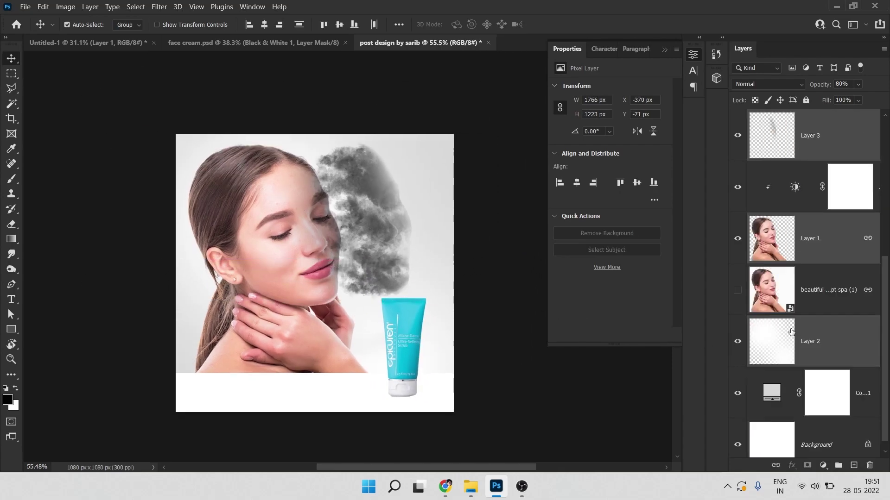
pyautogui.scroll(-1, 792, 334)
pyautogui.keyDown('ctrl'); pyautogui.click(827, 333); pyautogui.keyUp('ctrl')
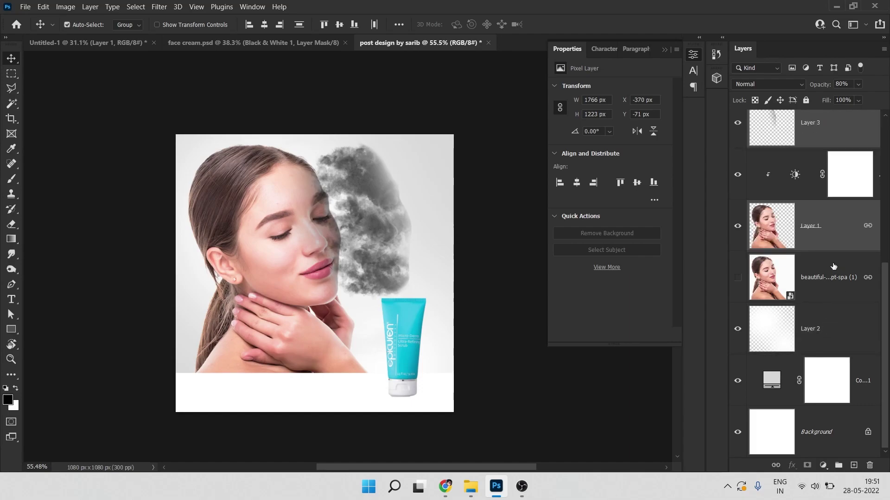
pyautogui.scroll(2, 828, 333)
pyautogui.scroll(-2, 828, 333)
pyautogui.hotkey('ctrl', 't')
pyautogui.moveTo(404, 212); pyautogui.dragTo(403, 202)
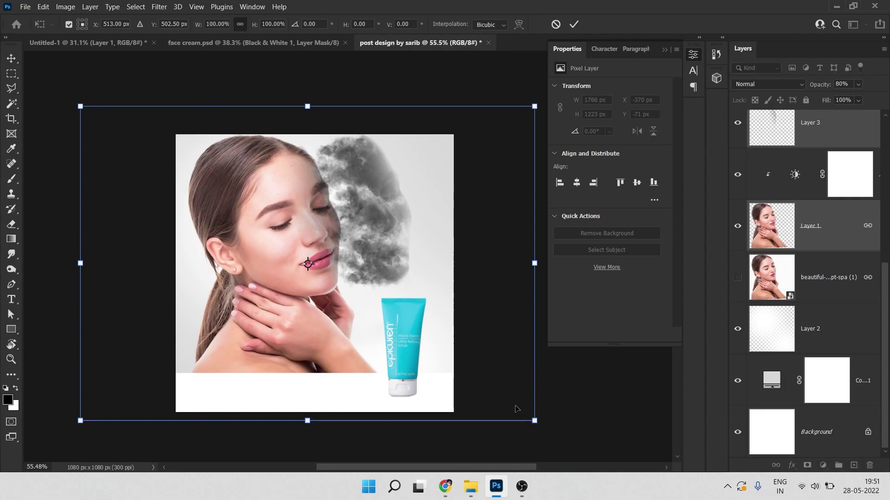
pyautogui.moveTo(534, 421); pyautogui.dragTo(523, 404)
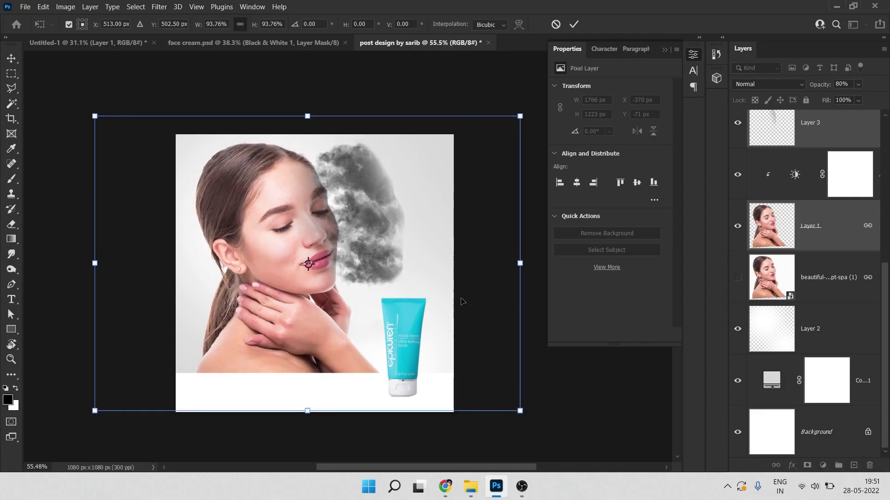
pyautogui.moveTo(466, 294); pyautogui.dragTo(465, 303)
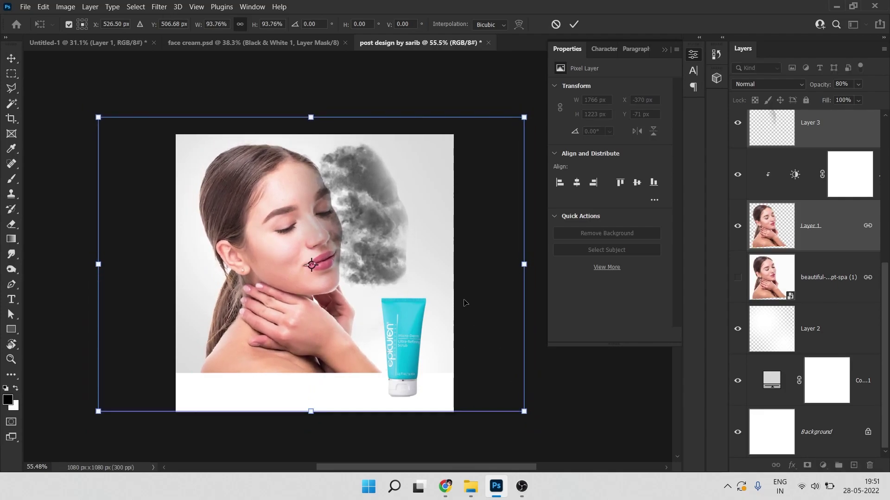
pyautogui.press('Return')
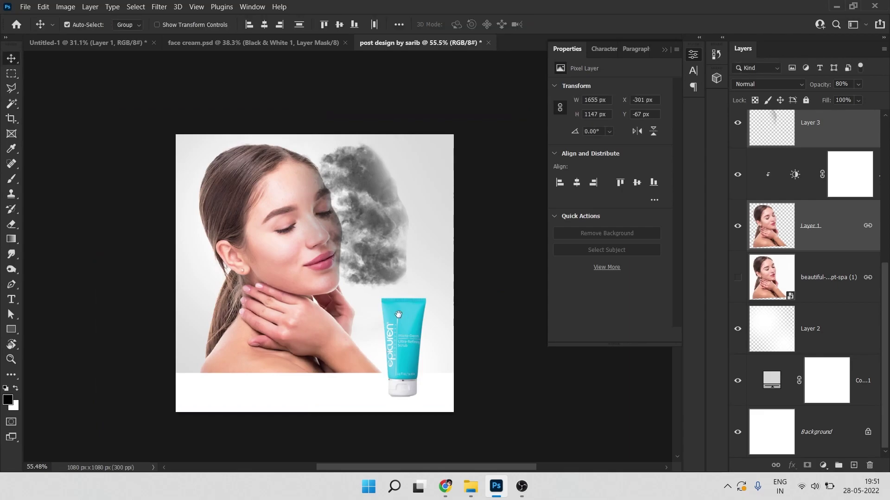
# - Scale the teal cream tube up to 110%
pyautogui.moveTo(393, 307); pyautogui.dragTo(368, 259)
pyautogui.click(381, 276)
pyautogui.hotkey('ctrl', 't')
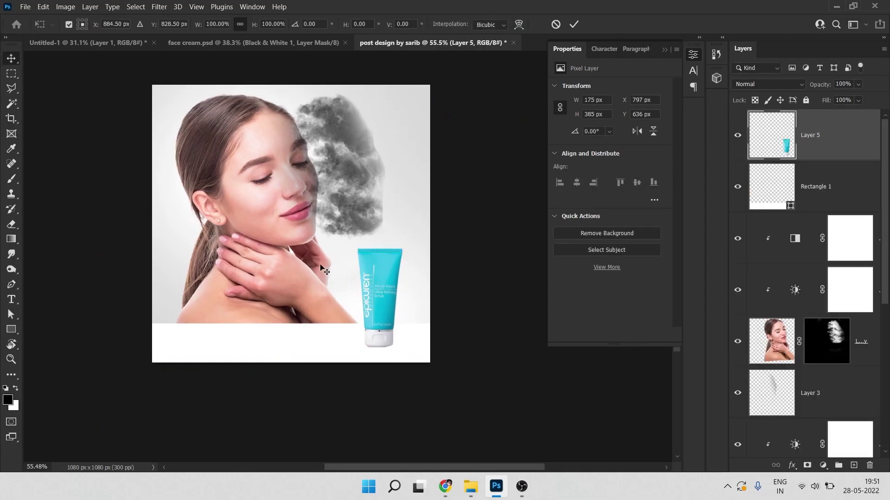
pyautogui.moveTo(357, 246); pyautogui.dragTo(349, 239)
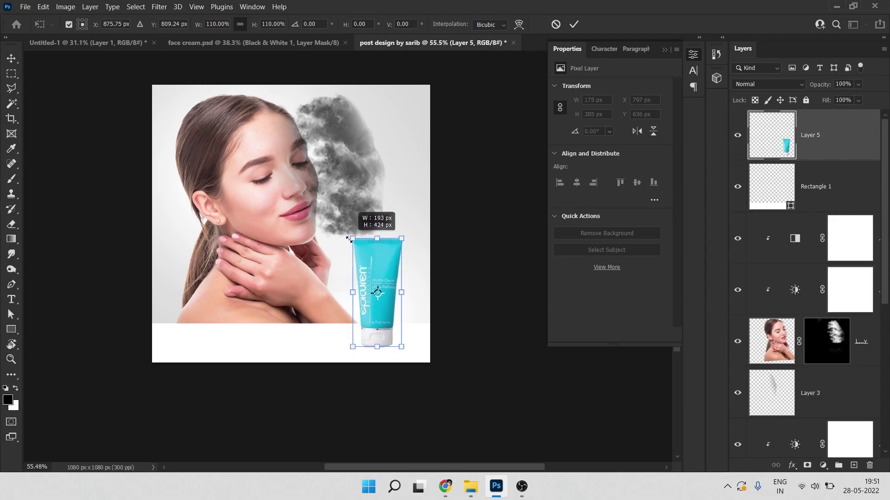
pyautogui.press('Return')
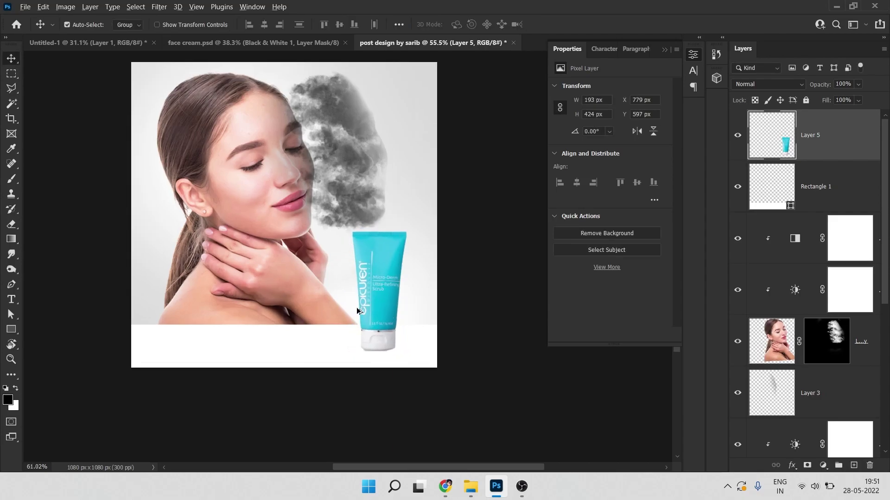
pyautogui.keyDown('alt'); pyautogui.scroll(5, 360, 310); pyautogui.keyUp('alt')
pyautogui.keyDown('alt'); pyautogui.scroll(3, 461, 395); pyautogui.keyUp('alt')
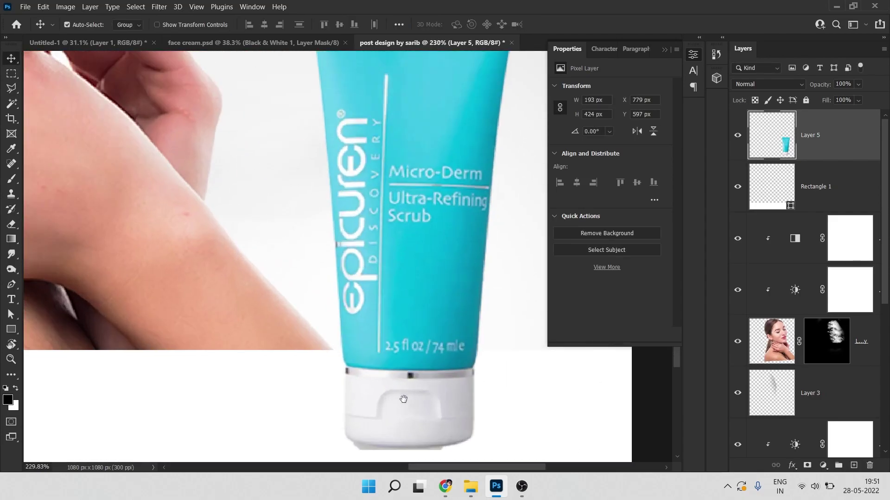
pyautogui.keyDown('alt'); pyautogui.scroll(4, 386, 361); pyautogui.keyUp('alt')
# - Zoom in and delete the rounded bottom of the tube's cap with a rectangular selection
pyautogui.moveTo(386, 348)
pyautogui.mouseDown()
pyautogui.moveTo(397, 300)
pyautogui.moveTo(334, 290)
pyautogui.mouseUp()
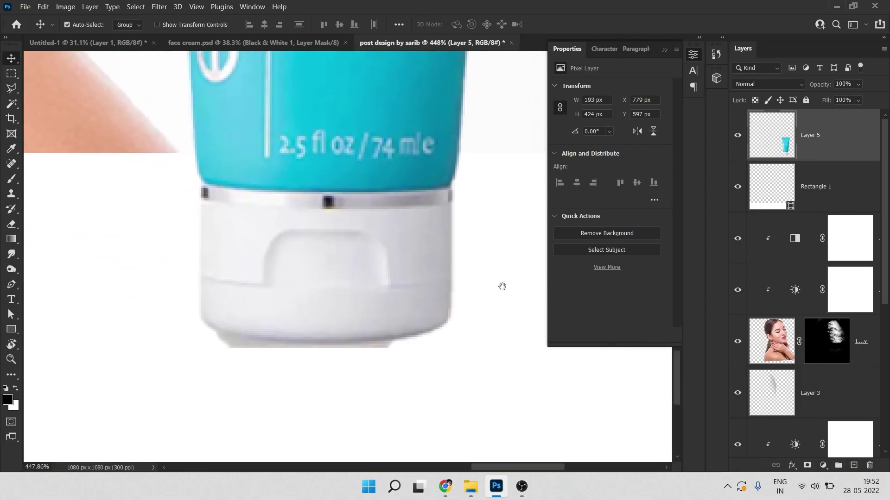
pyautogui.click(11, 73)
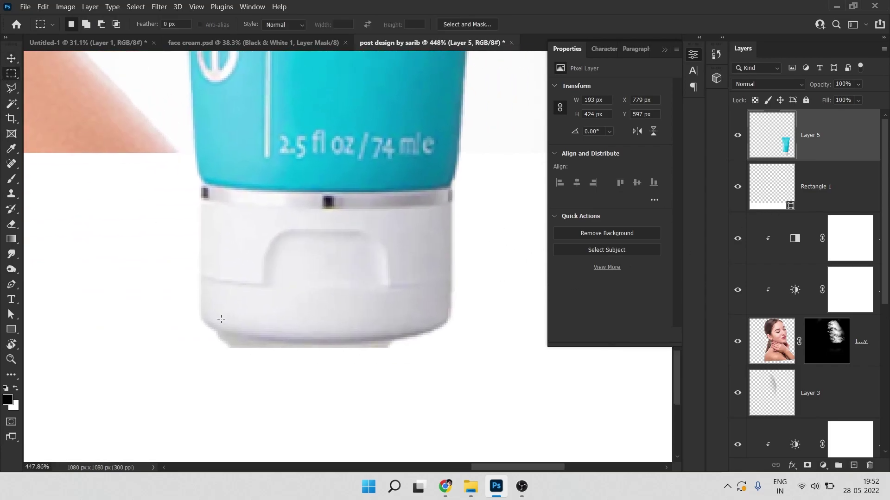
pyautogui.moveTo(197, 315); pyautogui.dragTo(464, 387)
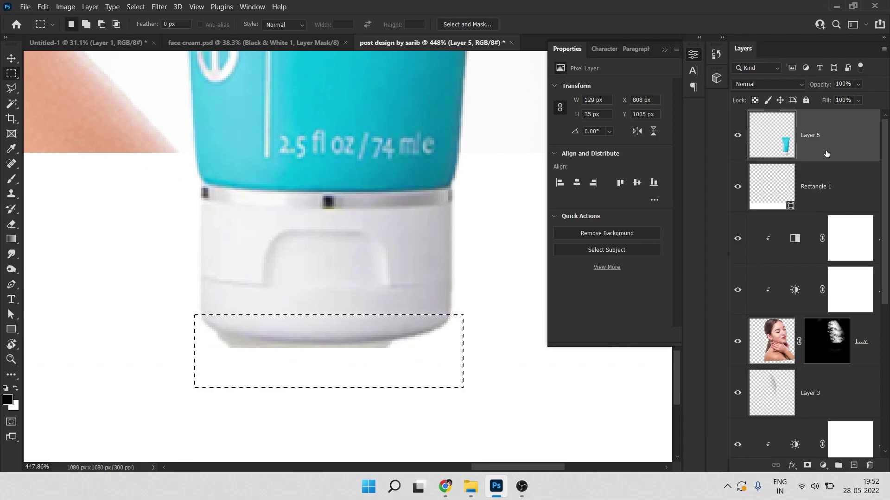
pyautogui.press('Delete')
pyautogui.hotkey('ctrl', 'd')
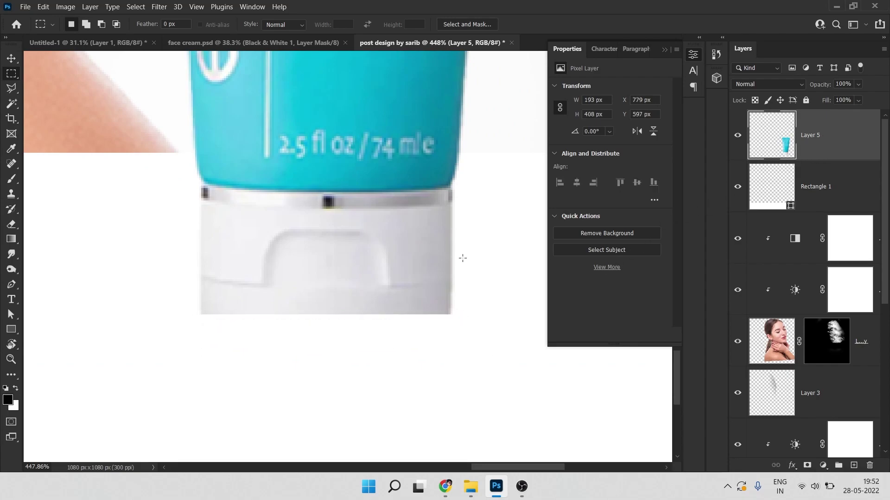
pyautogui.scroll(-5, 366, 287)
# - Move the tube layer slightly lower on the canvas
pyautogui.moveTo(362, 307); pyautogui.dragTo(362, 318)
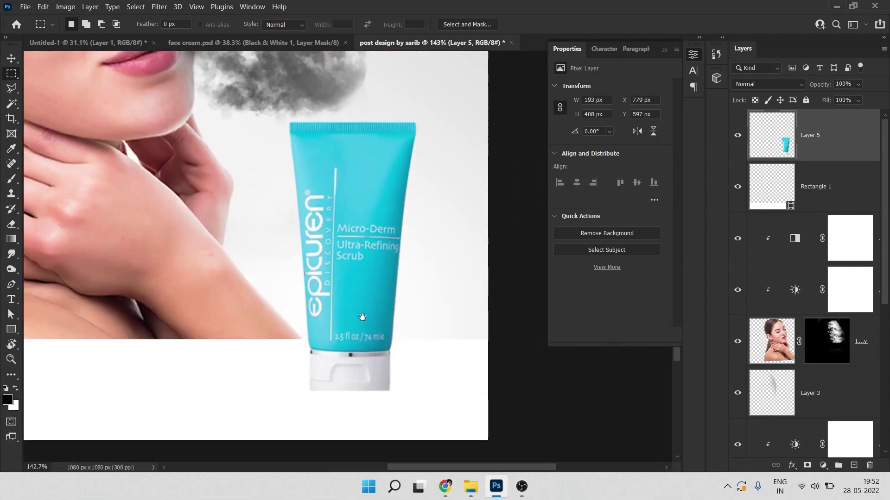
pyautogui.press('v')
pyautogui.moveTo(358, 271); pyautogui.dragTo(358, 287)
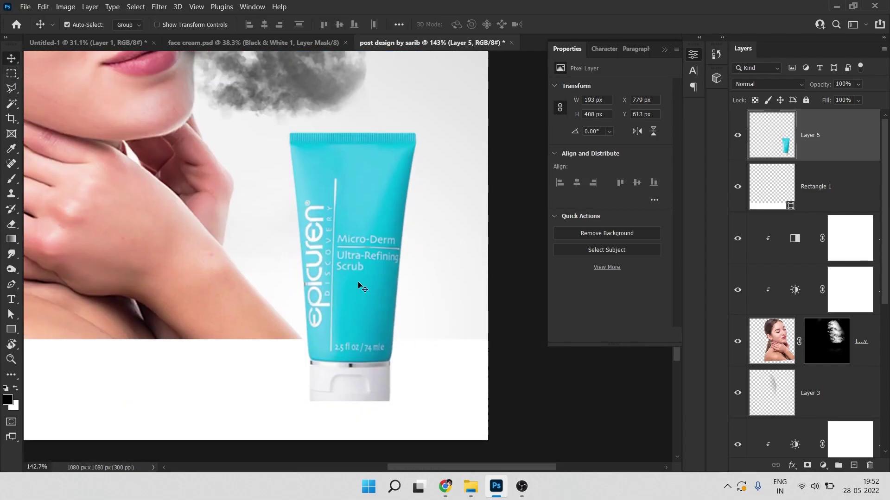
# - Duplicate the tube layer and flip the copy vertically beneath the original
pyautogui.hotkey('ctrl', 'j')
pyautogui.hotkey('ctrl', 't')
pyautogui.rightClick(351, 309)
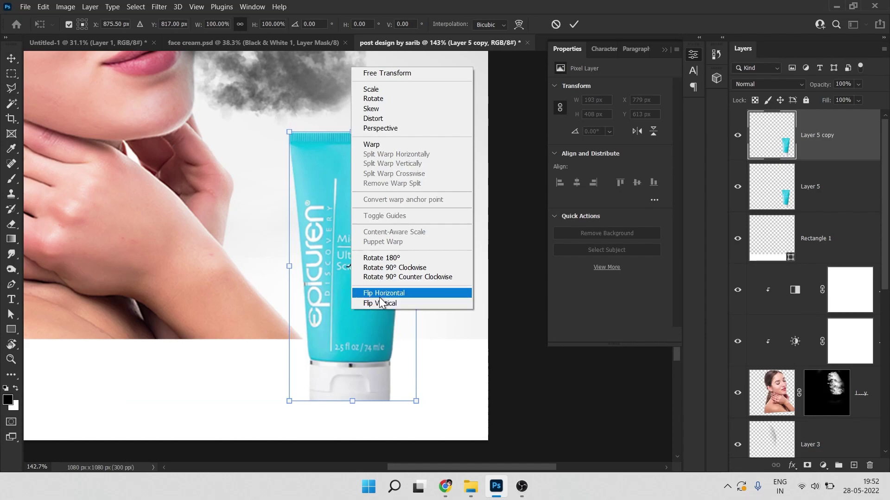
pyautogui.click(380, 294)
pyautogui.moveTo(379, 295); pyautogui.dragTo(379, 139)
pyautogui.scroll(3, 348, 243)
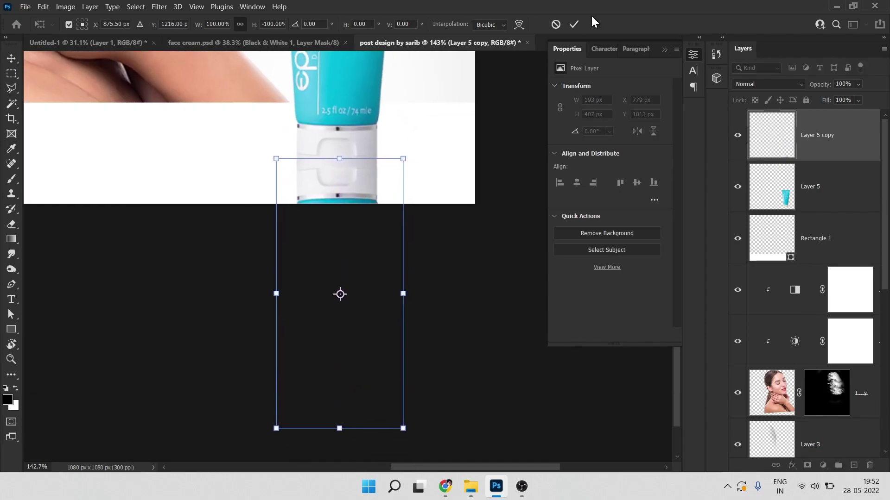
pyautogui.click(572, 26)
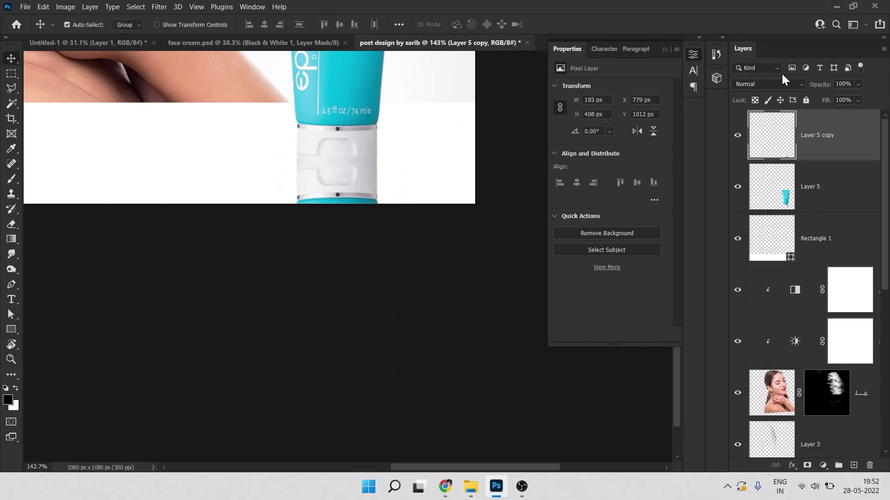
# - Set the flipped copy's opacity to 30% and select both tube layers
pyautogui.click(844, 84)
pyautogui.write('20')
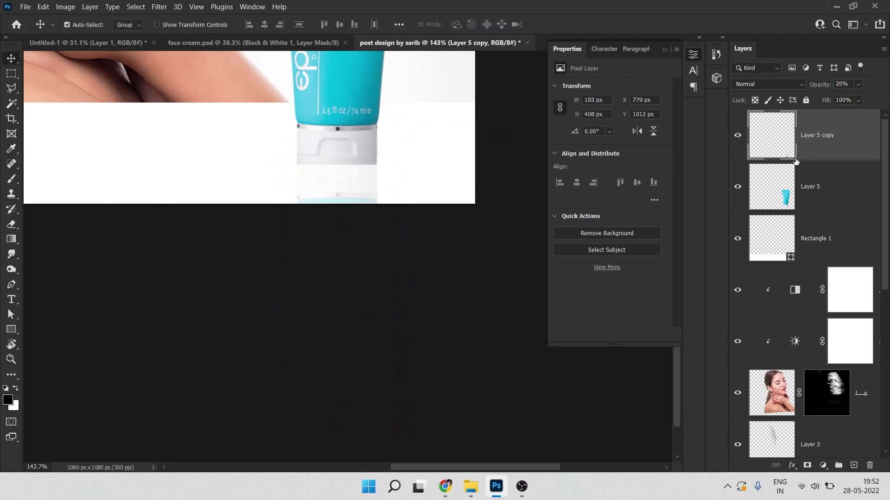
pyautogui.write('30')
pyautogui.press('Return')
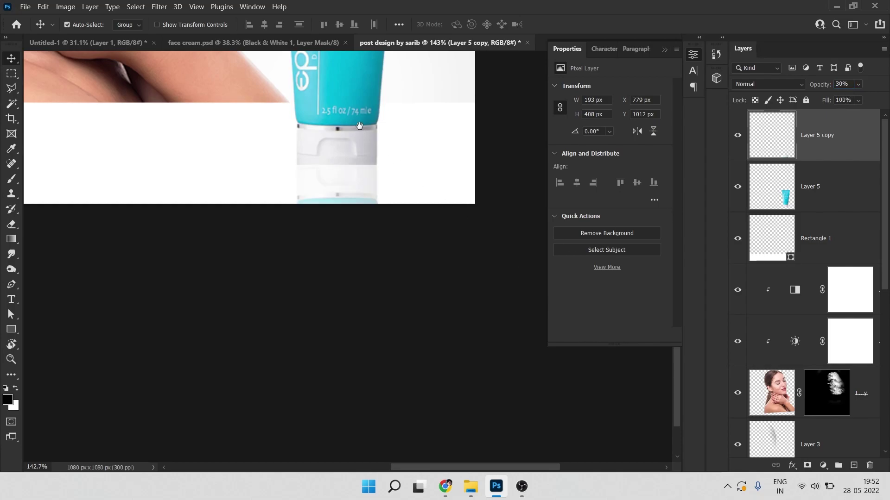
pyautogui.moveTo(360, 126); pyautogui.dragTo(373, 287)
pyautogui.hotkey('shift', 'alt', '[')
pyautogui.moveTo(368, 217); pyautogui.dragTo(368, 241)
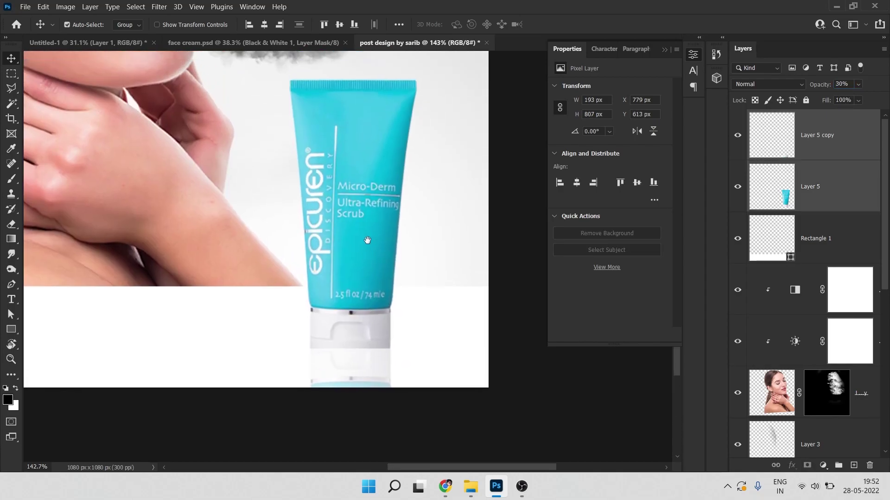
# - Paint a soft black dot on a new layer below the tube
pyautogui.click(542, 377)
pyautogui.press('b')
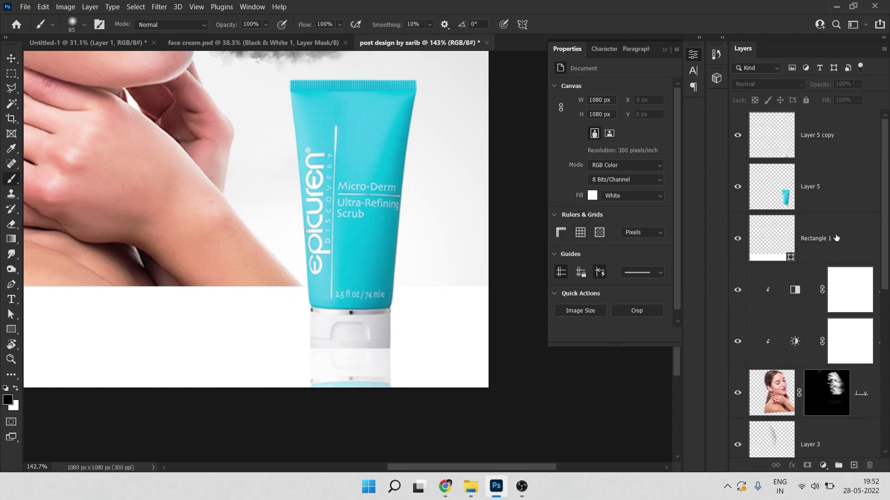
pyautogui.click(836, 238)
pyautogui.click(853, 465)
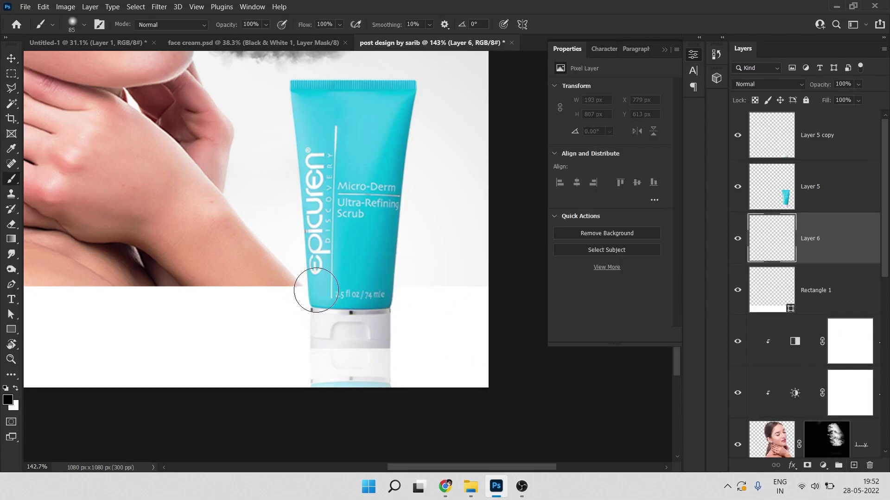
pyautogui.click(203, 315)
pyautogui.press('v')
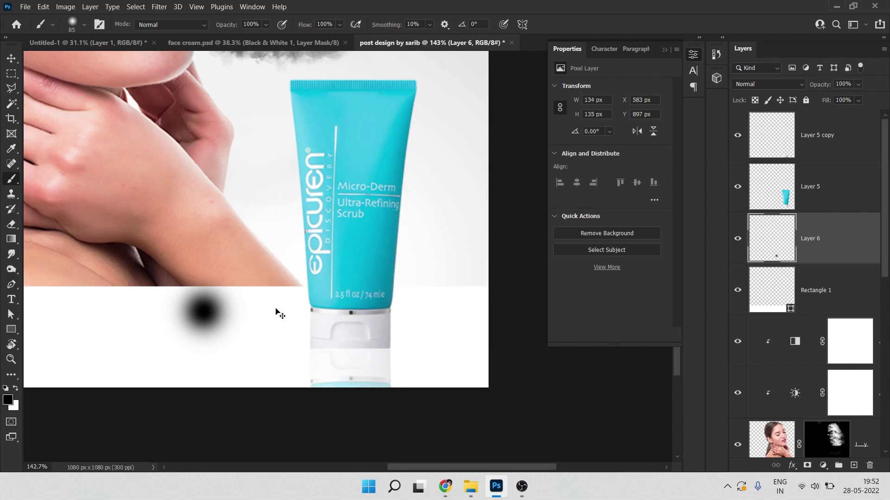
pyautogui.hotkey('ctrl', 'z')
pyautogui.rightClick(275, 263)
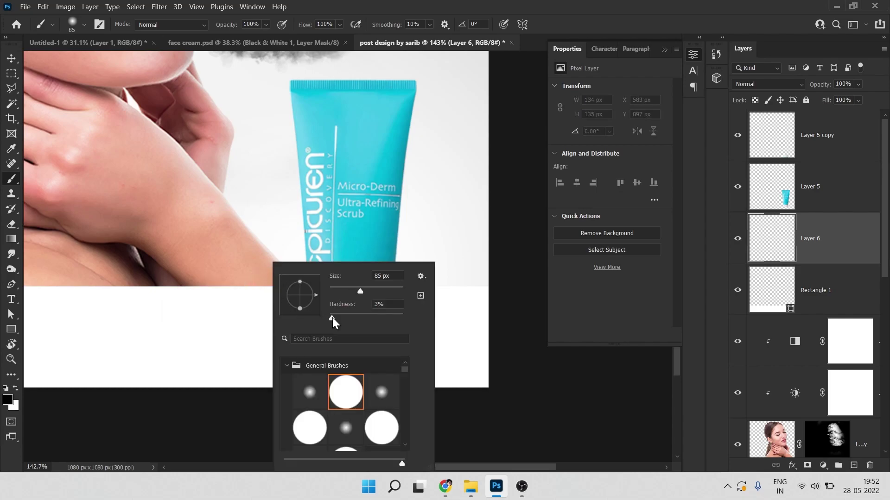
pyautogui.click(310, 393)
pyautogui.click(214, 321)
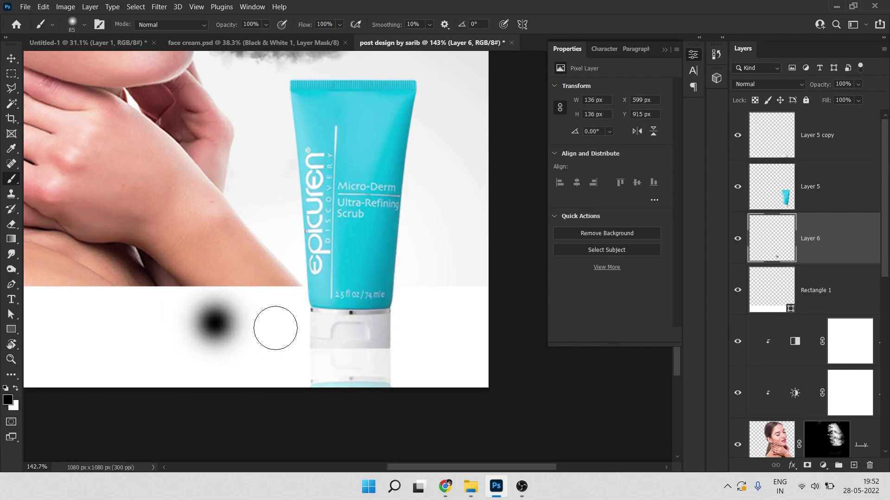
# - Squash the dot into a thin ellipse about 419 px wide under the tube's base
pyautogui.hotkey('ctrl', 't')
pyautogui.moveTo(265, 322); pyautogui.dragTo(459, 321)
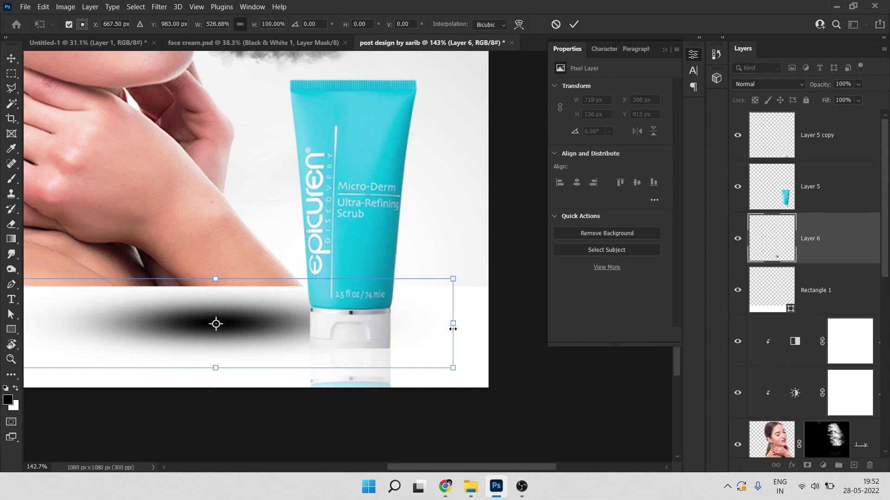
pyautogui.moveTo(320, 323)
pyautogui.mouseDown()
pyautogui.moveTo(418, 342)
pyautogui.moveTo(429, 331)
pyautogui.mouseUp()
pyautogui.moveTo(319, 285)
pyautogui.mouseDown()
pyautogui.moveTo(318, 327)
pyautogui.moveTo(335, 348)
pyautogui.mouseUp()
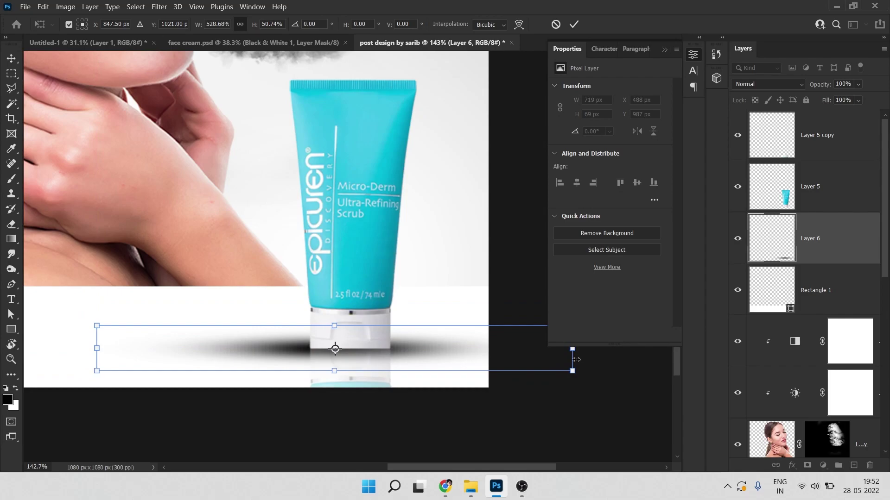
pyautogui.moveTo(572, 371); pyautogui.dragTo(473, 358)
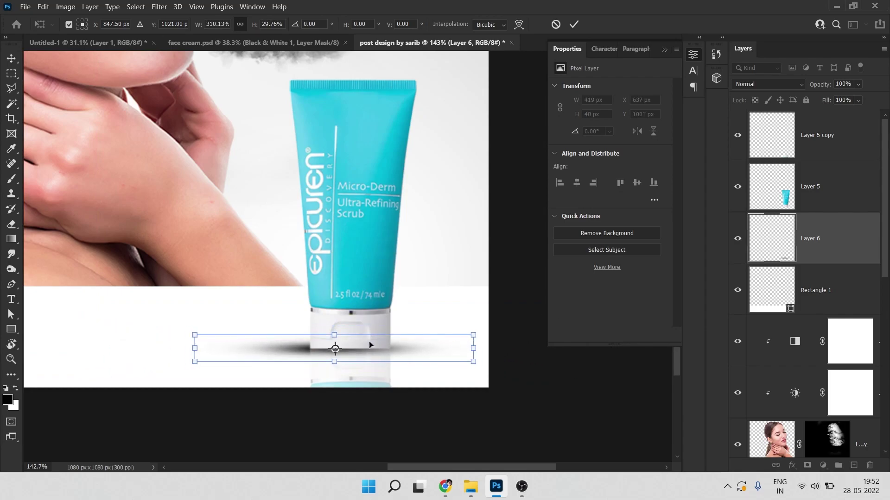
pyautogui.moveTo(356, 346); pyautogui.dragTo(376, 358)
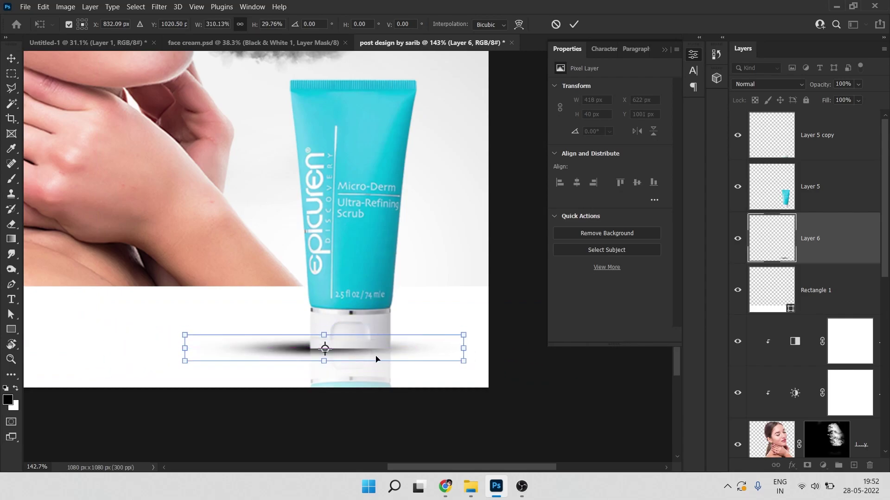
pyautogui.press('Return')
pyautogui.scroll(-3, 377, 356)
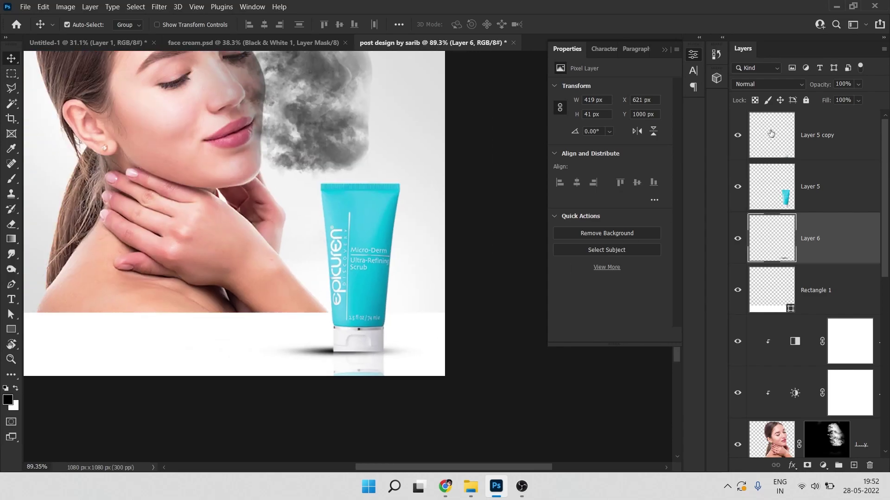
# - Set the shadow layer to 30% opacity and nudge it right under the tube
pyautogui.click(846, 84)
pyautogui.write('50')
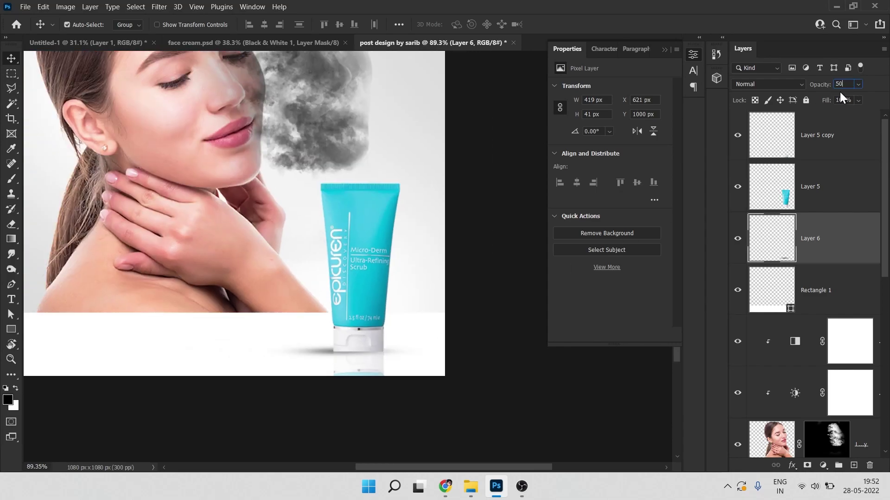
pyautogui.scroll(-2, 452, 299)
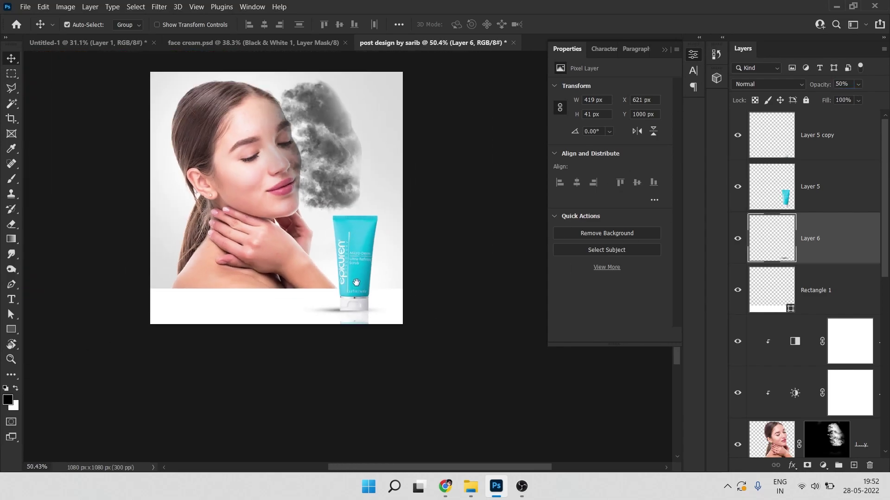
pyautogui.scroll(-1, 451, 299)
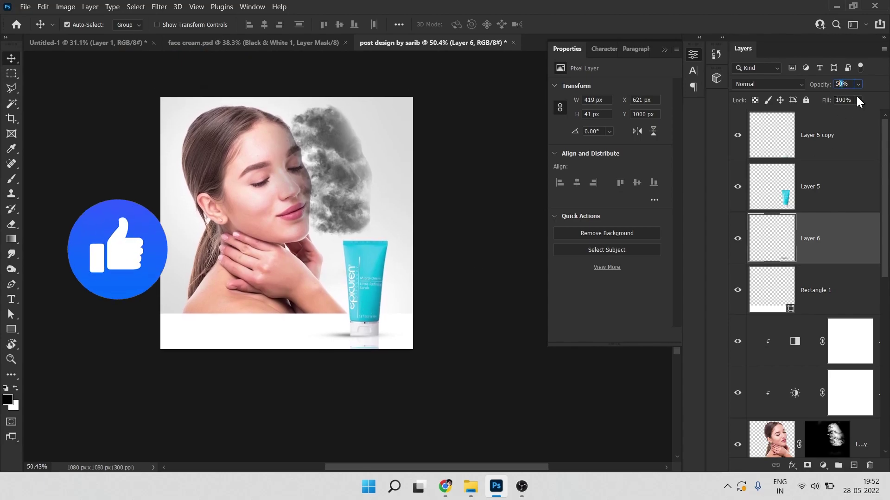
pyautogui.write('30')
pyautogui.press('Return')
pyautogui.scroll(3, 376, 331)
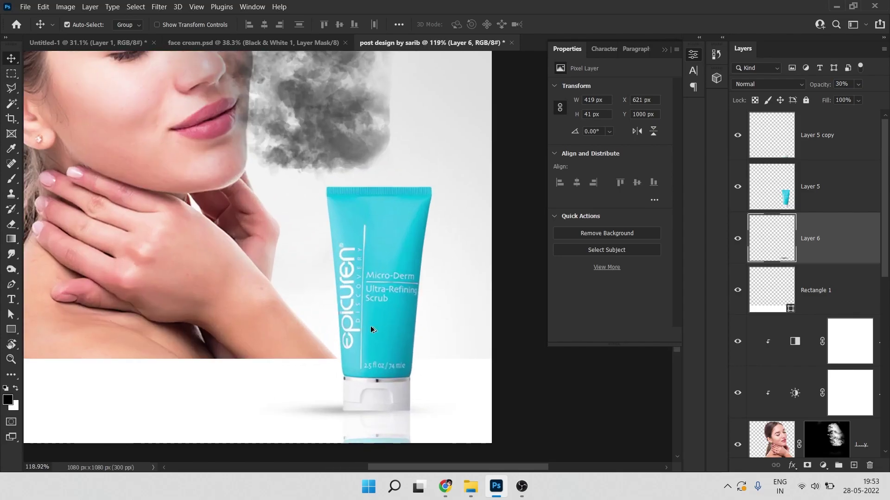
pyautogui.moveTo(405, 409); pyautogui.dragTo(452, 389)
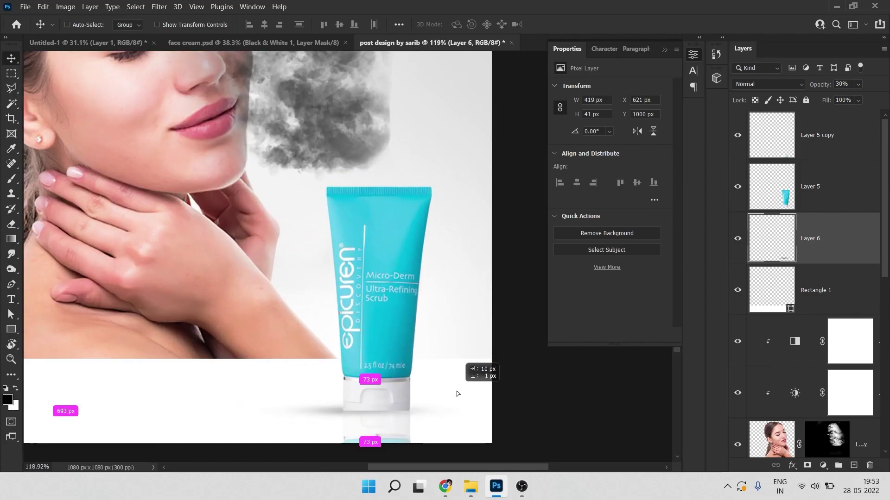
pyautogui.scroll(-1, 403, 387)
pyautogui.scroll(-2, 402, 386)
# - Select the tube's reflection layer and set its opacity to 50%
pyautogui.moveTo(392, 344); pyautogui.dragTo(410, 348)
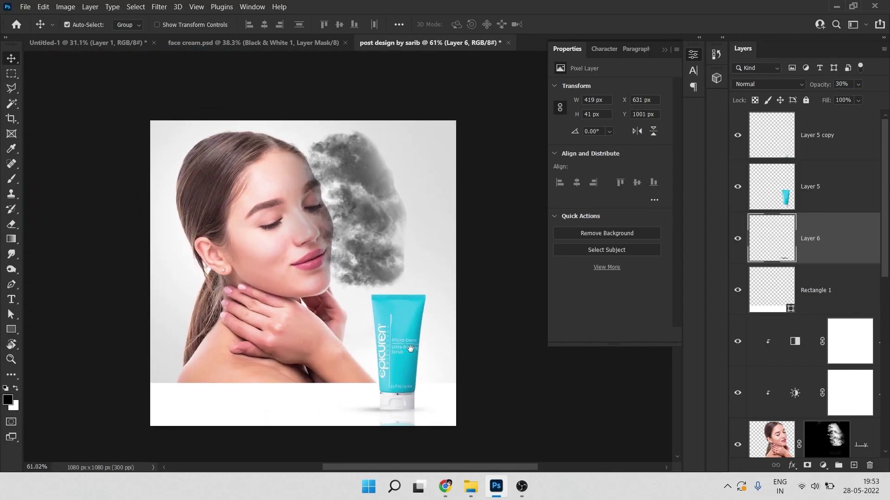
pyautogui.click(819, 186)
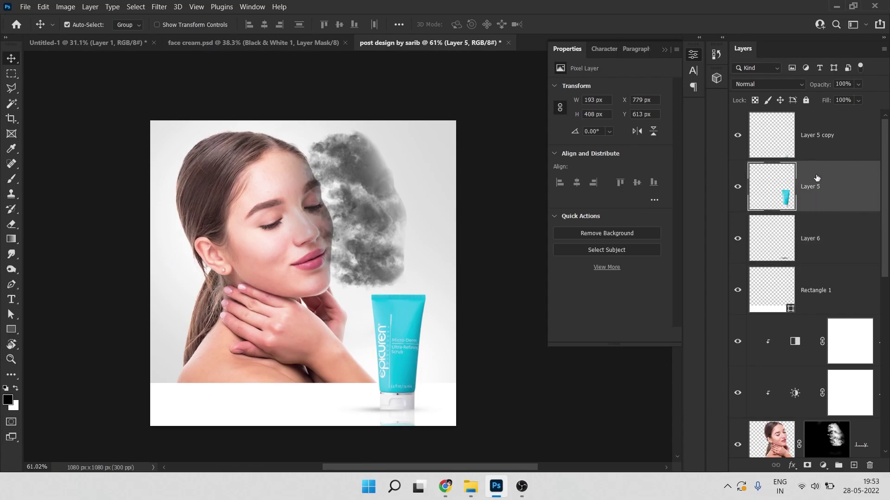
pyautogui.click(831, 134)
pyautogui.press('3')
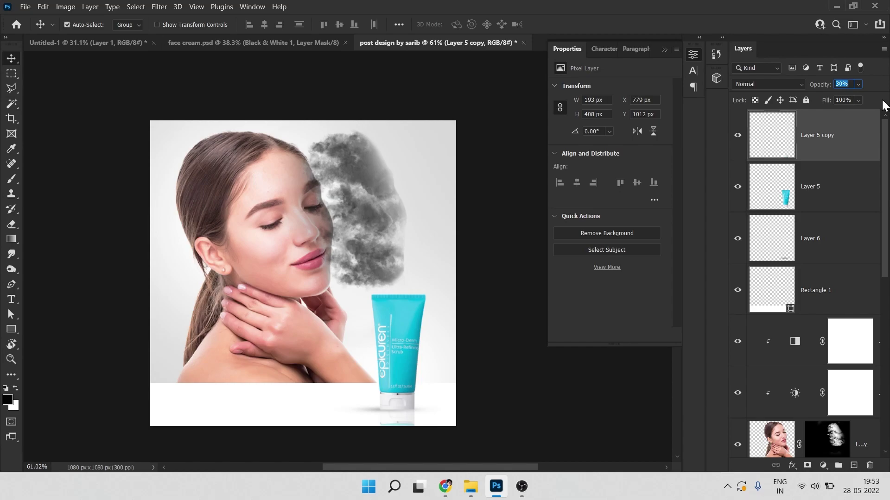
pyautogui.write('50')
# - Clip a Brightness/Contrast adjustment to the tube layer with Brightness 18 and Contrast 34
pyautogui.moveTo(405, 330); pyautogui.dragTo(415, 321)
pyautogui.click(500, 269)
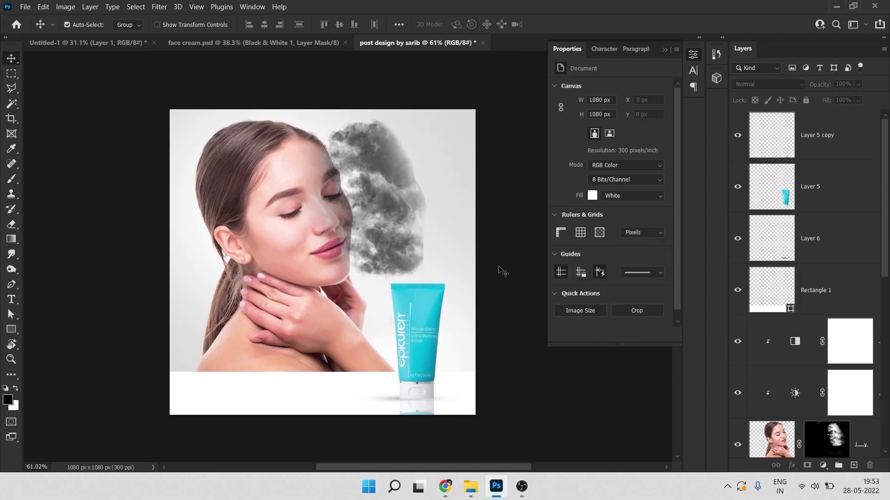
pyautogui.click(410, 305)
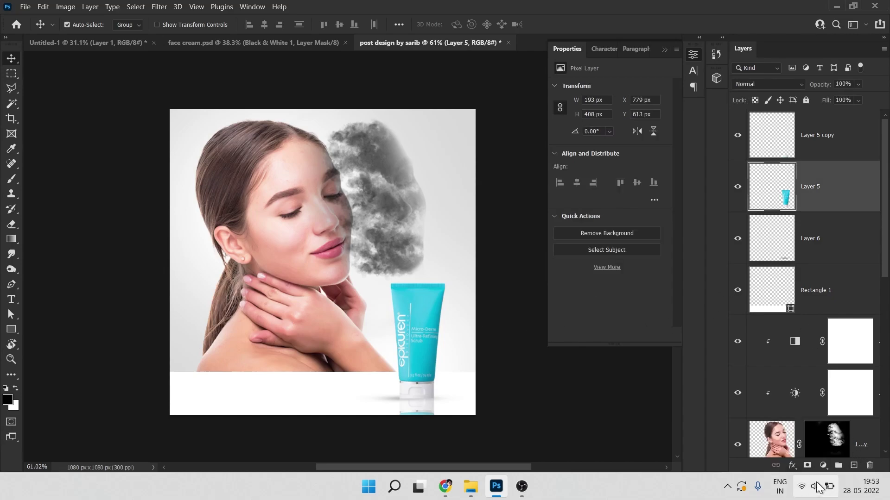
pyautogui.click(825, 467)
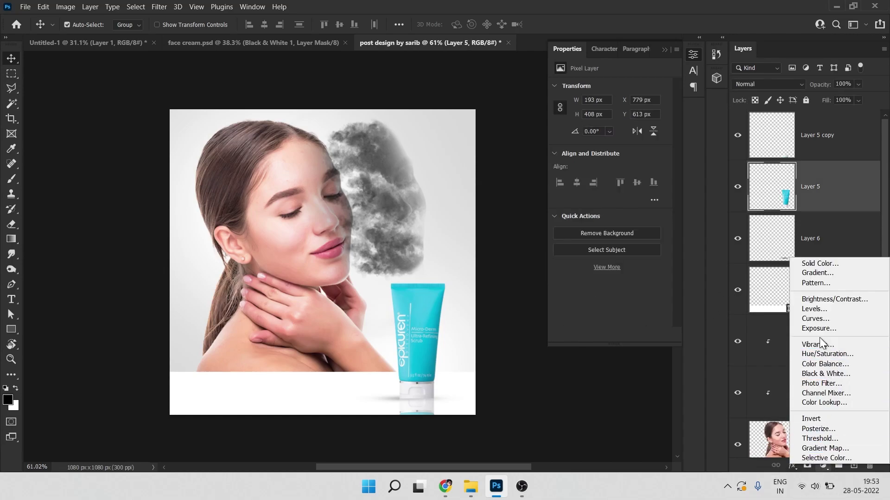
pyautogui.click(822, 298)
pyautogui.click(593, 335)
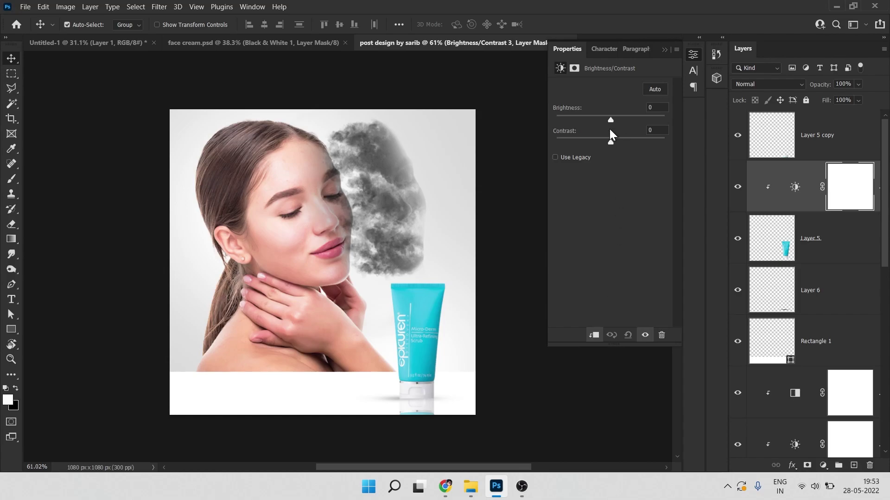
pyautogui.moveTo(611, 120); pyautogui.dragTo(628, 143)
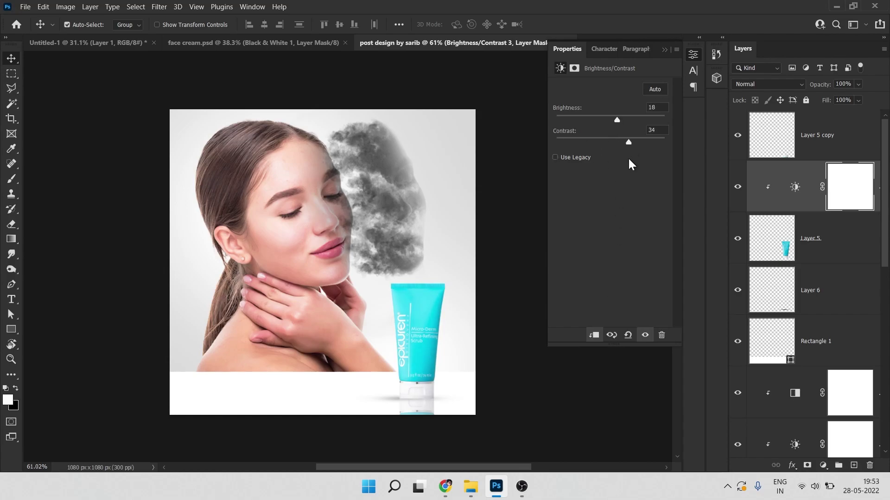
pyautogui.click(664, 48)
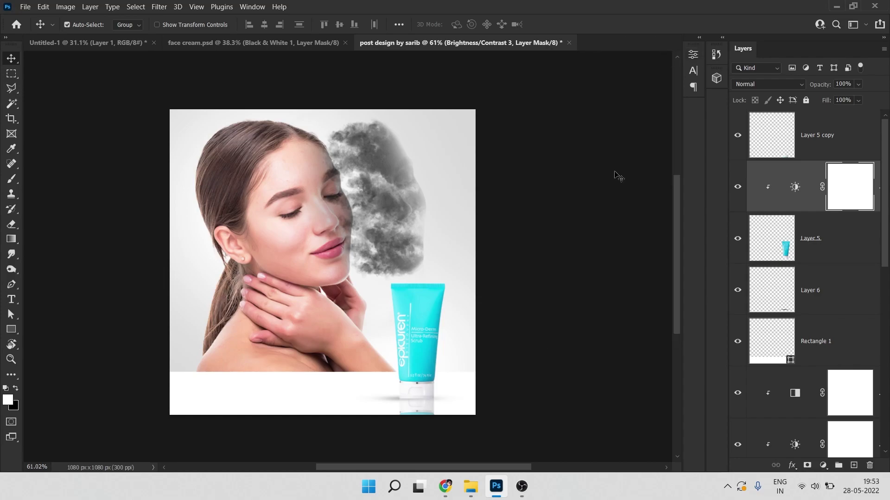
pyautogui.click(558, 224)
pyautogui.scroll(1, 558, 224)
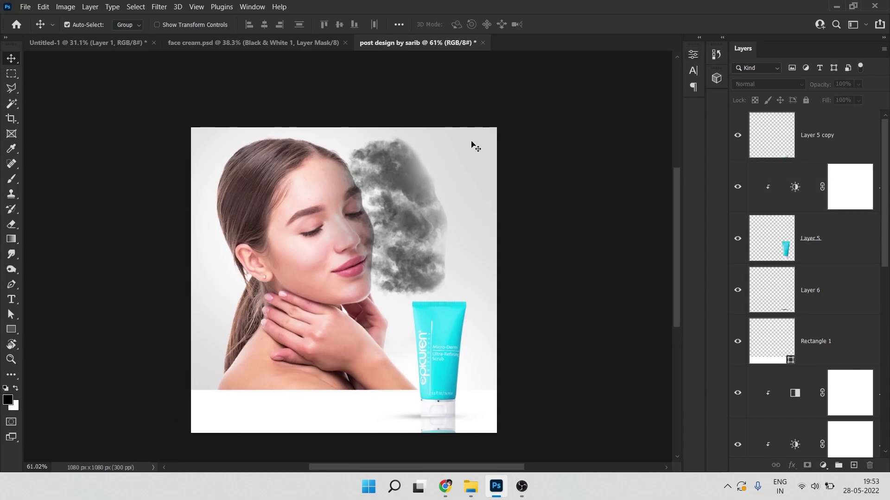
# - Shift the model and smoke layer to the left
pyautogui.moveTo(140, 82); pyautogui.dragTo(473, 217)
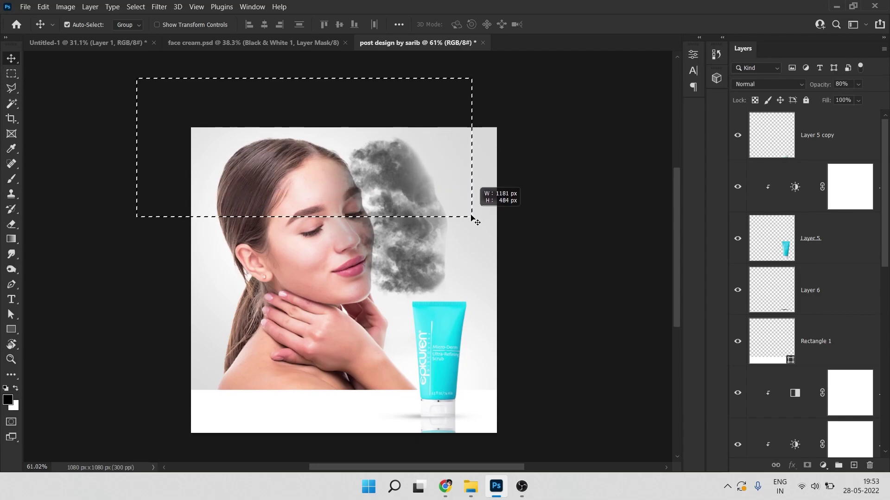
pyautogui.scroll(-5, 799, 278)
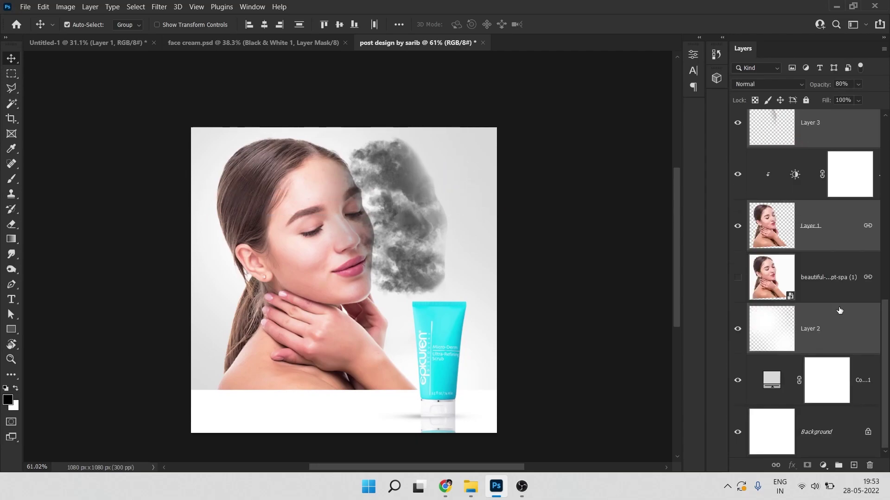
pyautogui.moveTo(535, 264); pyautogui.dragTo(535, 239)
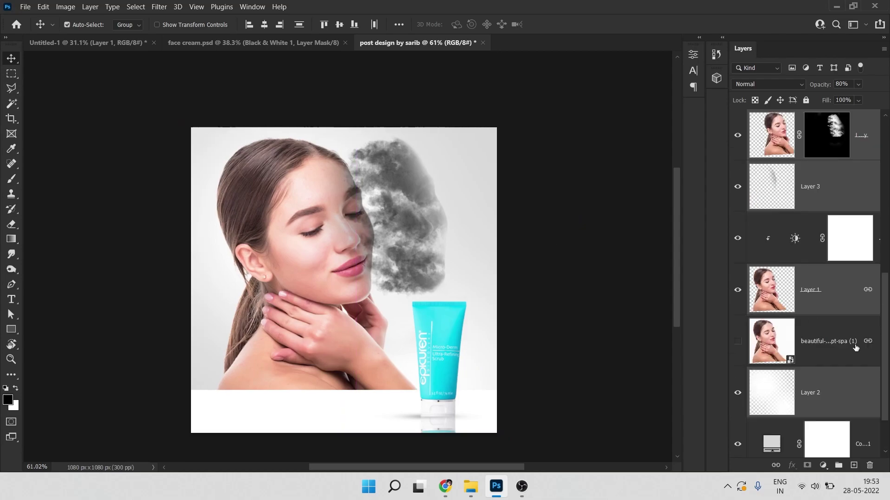
pyautogui.moveTo(576, 243); pyautogui.dragTo(539, 229)
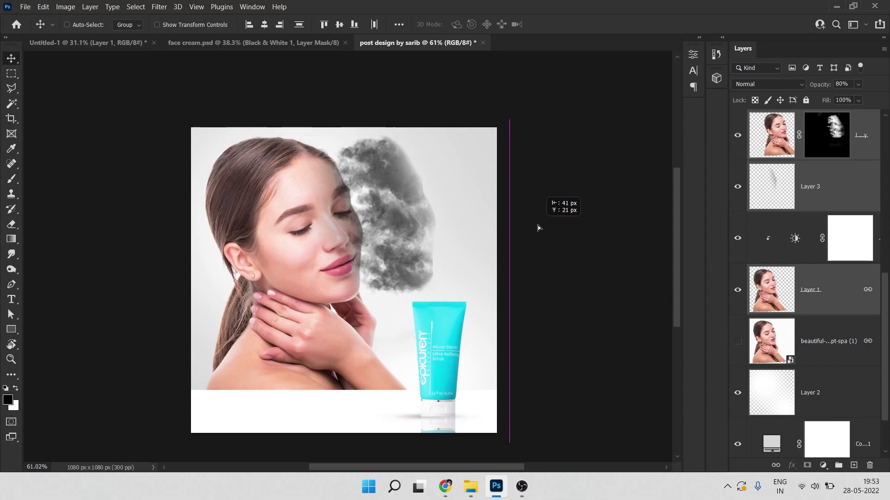
# - Drag the ESCO BUTY logo from face cream.psd into the post's top-right corner
pyautogui.keyDown('ctrl'); pyautogui.click(577, 228); pyautogui.keyUp('ctrl')
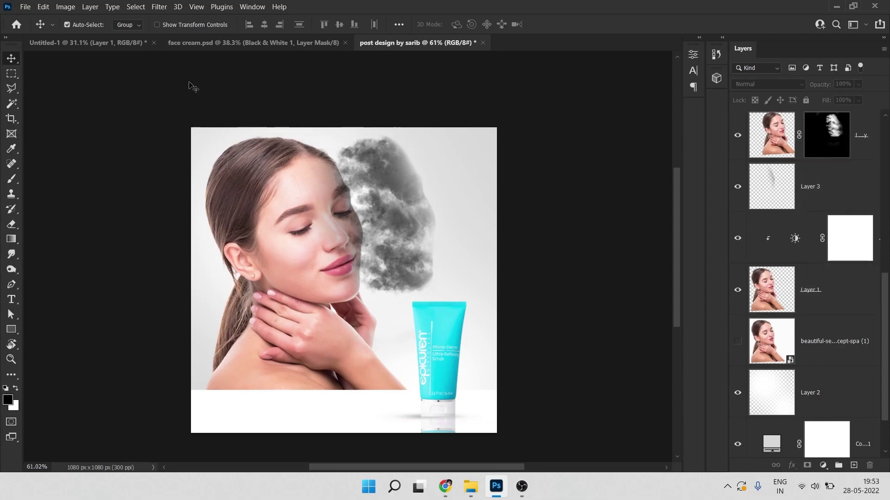
pyautogui.click(254, 42)
pyautogui.moveTo(460, 179)
pyautogui.mouseDown()
pyautogui.moveTo(430, 168)
pyautogui.moveTo(368, 67)
pyautogui.moveTo(502, 178)
pyautogui.mouseUp()
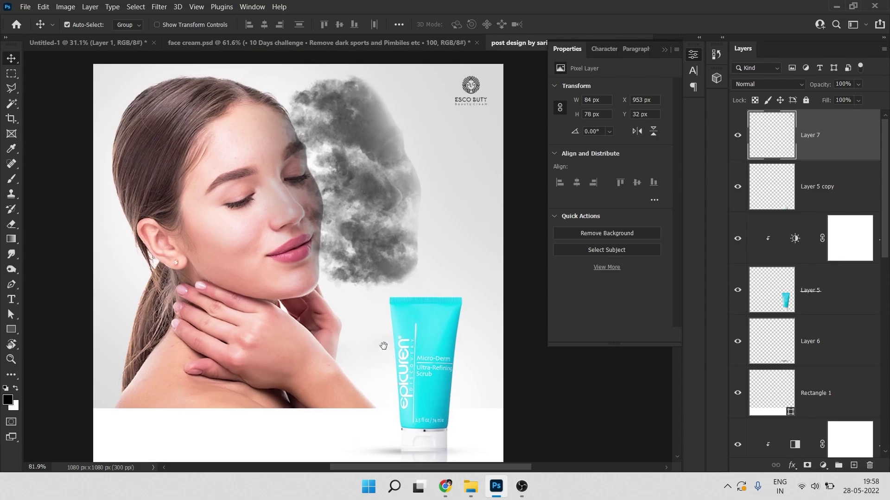
pyautogui.scroll(-3, 407, 319)
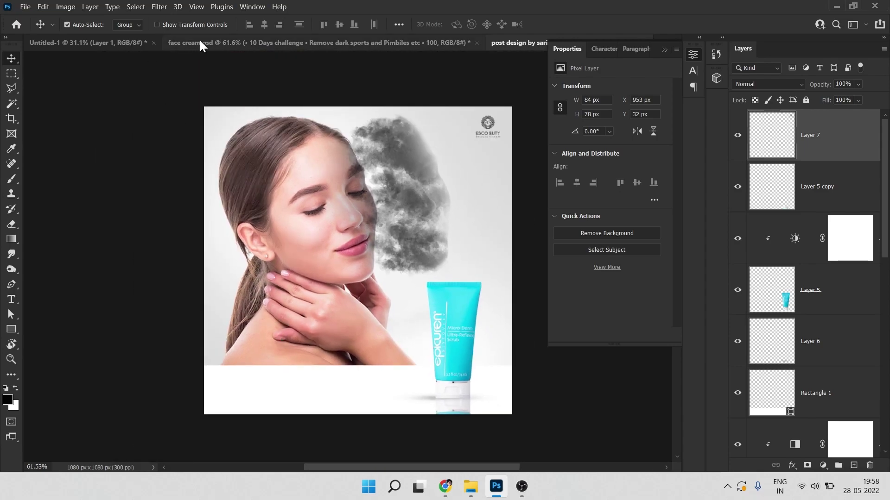
# - Bring the bullet-point text from face cream.psd into the post's bottom banner and enlarge it
pyautogui.click(202, 42)
pyautogui.moveTo(289, 388)
pyautogui.mouseDown()
pyautogui.moveTo(503, 50)
pyautogui.moveTo(367, 350)
pyautogui.mouseUp()
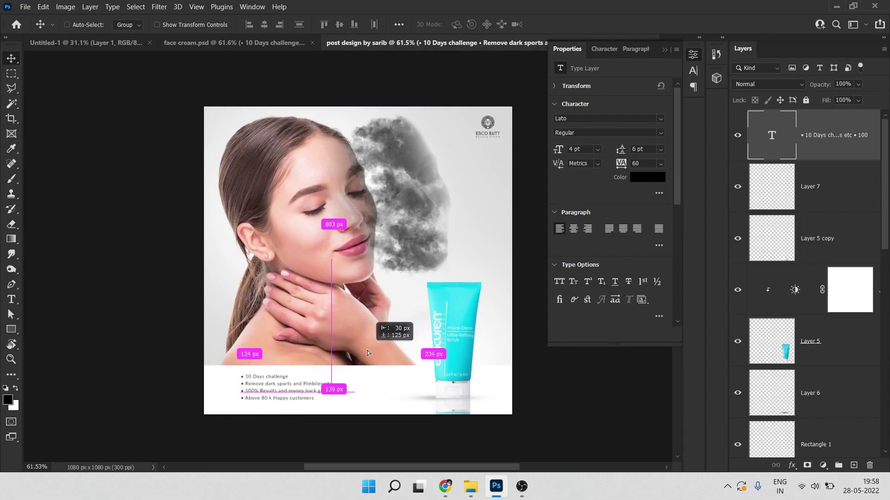
pyautogui.hotkey('ctrl', 't')
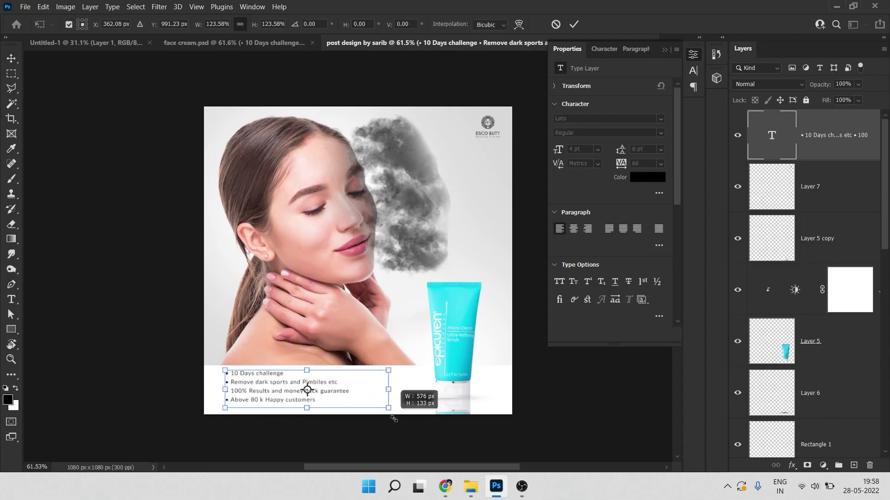
pyautogui.moveTo(374, 405); pyautogui.dragTo(393, 423)
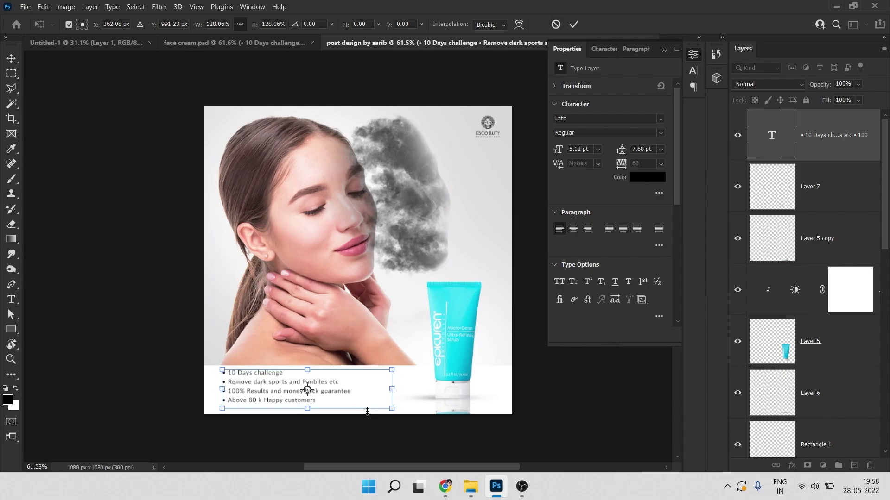
pyautogui.press('Return')
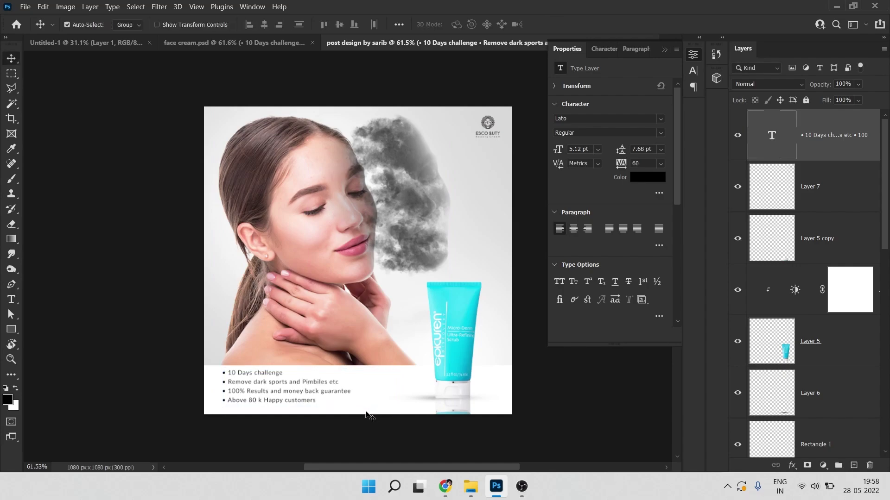
# - Nudge the bullet text block up and down with the arrow keys
pyautogui.hotkey('shift', 'Down')
pyautogui.hotkey('shift', 'Down')
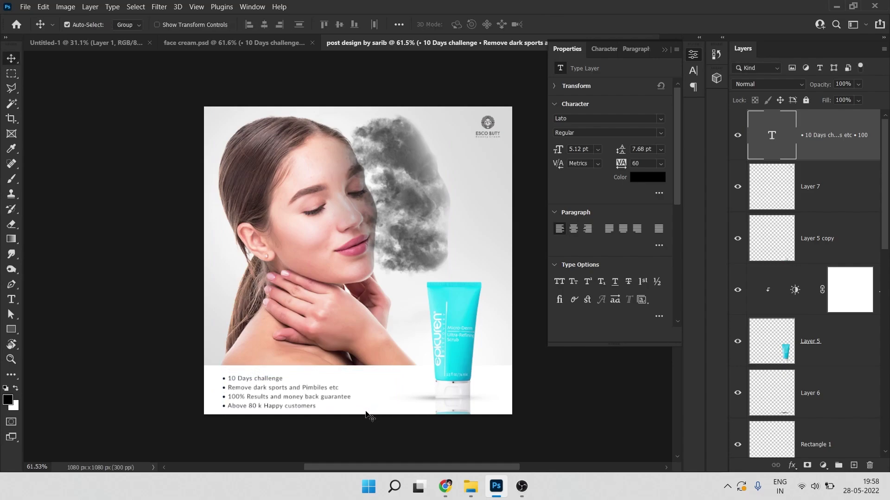
pyautogui.press('Up')
pyautogui.press('Up')
pyautogui.press('Up')
pyautogui.press('Up')
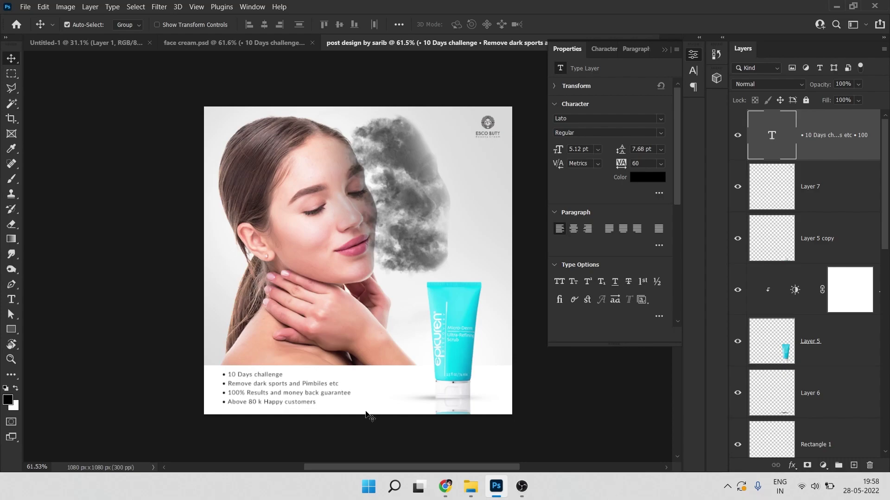
pyautogui.press('Up')
pyautogui.press('Down')
pyautogui.press('Down')
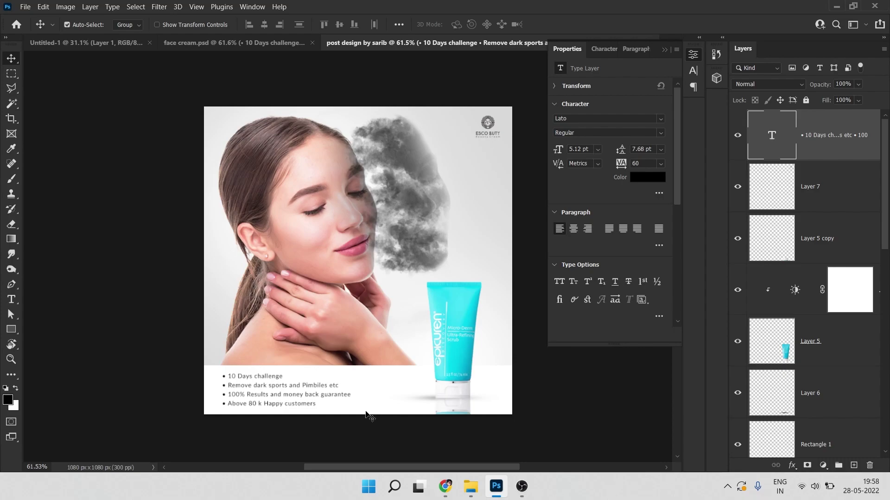
pyautogui.moveTo(385, 254); pyautogui.dragTo(341, 268)
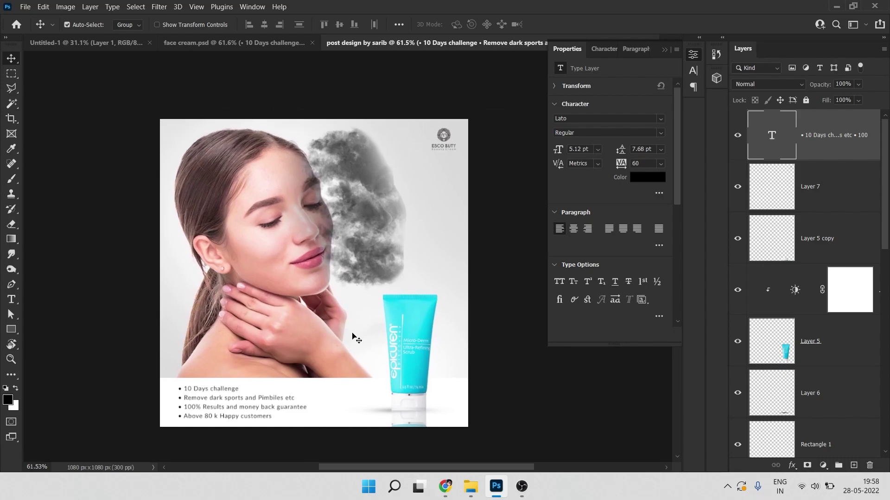
# - Duplicate the teal tube layer and scale the copy up
pyautogui.click(409, 348)
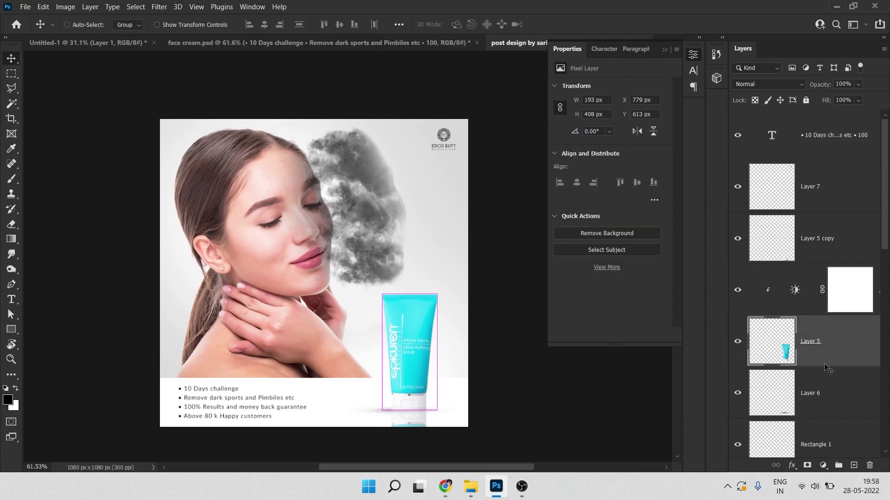
pyautogui.scroll(-3, 827, 369)
pyautogui.scroll(-1, 801, 291)
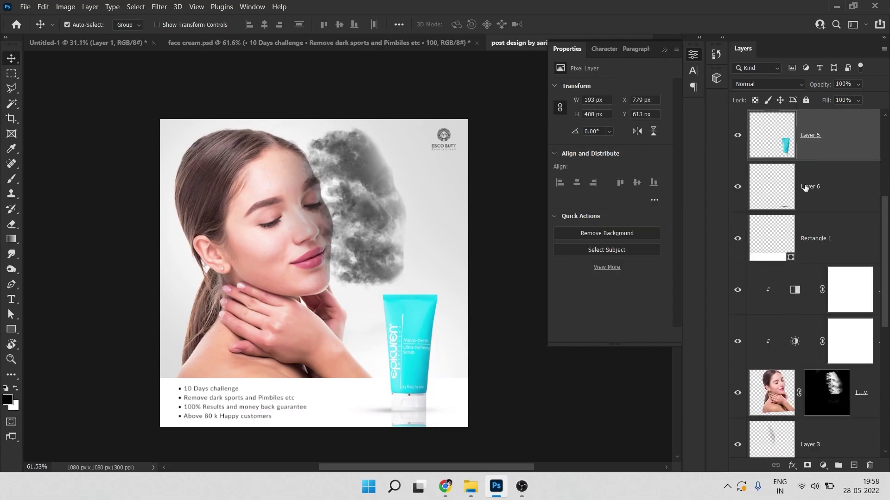
pyautogui.scroll(3, 805, 188)
pyautogui.hotkey('ctrl', 'j')
pyautogui.hotkey('ctrl', 't')
pyautogui.moveTo(438, 299); pyautogui.dragTo(467, 281)
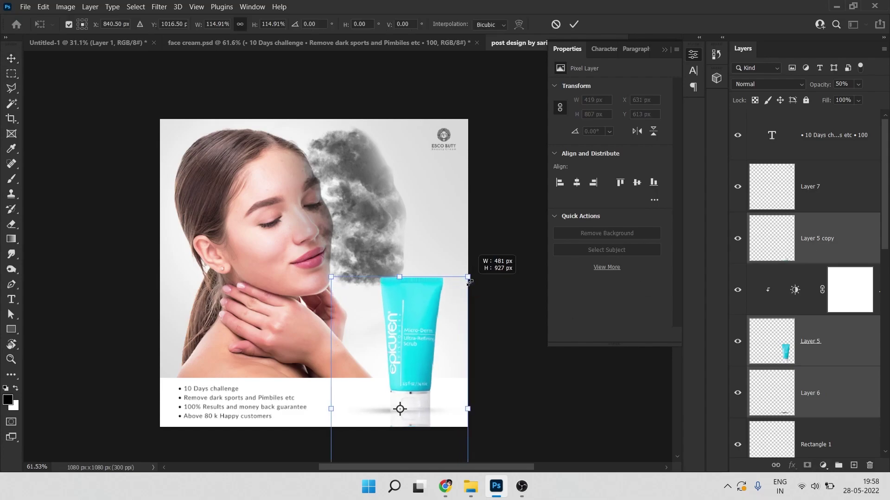
pyautogui.press('Return')
pyautogui.scroll(-3, 503, 358)
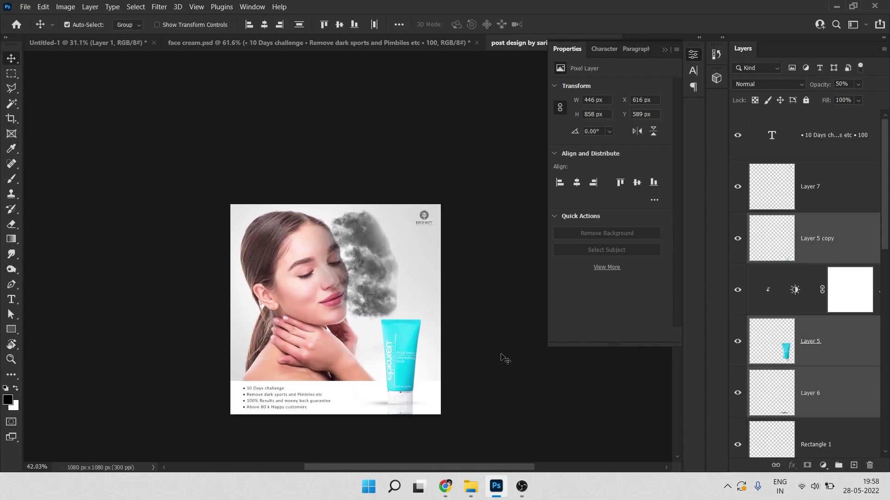
pyautogui.scroll(1, 503, 358)
pyautogui.scroll(-3, 805, 278)
# - Set up a small white brush at 10% opacity on Layer 2 for soft glow
pyautogui.click(835, 328)
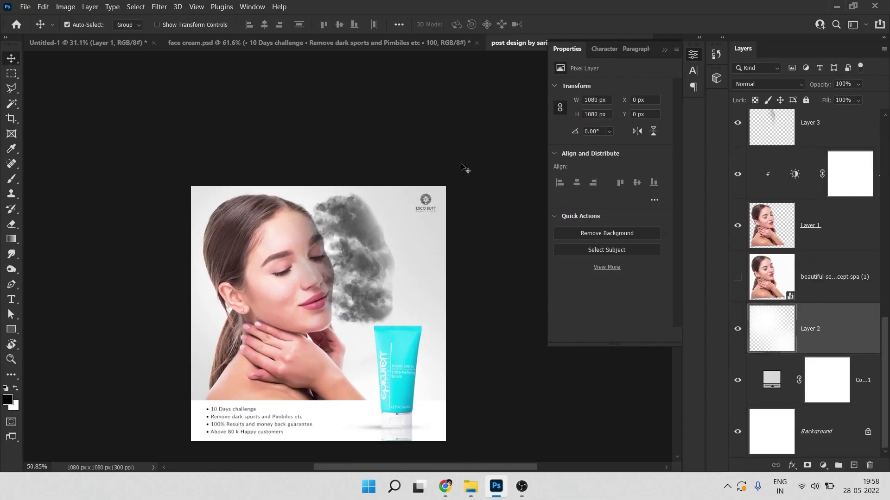
pyautogui.press('b')
pyautogui.press('x')
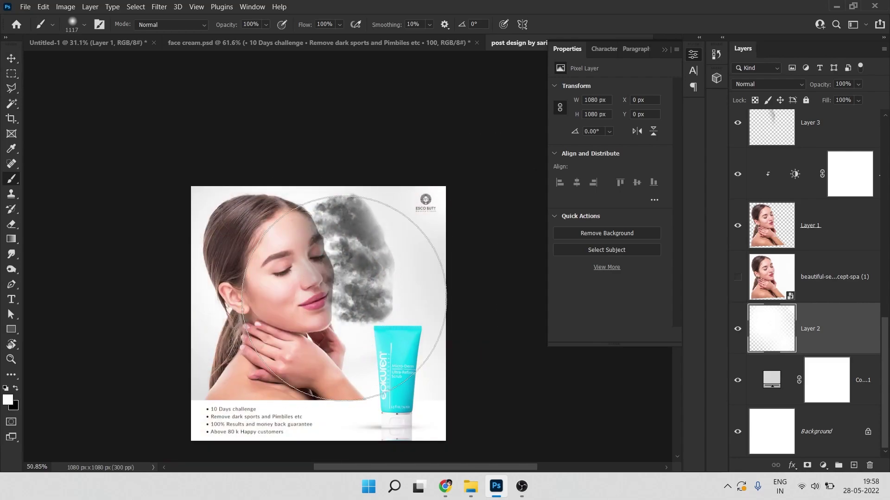
pyautogui.scroll(-2, 340, 299)
pyautogui.press('[')
pyautogui.press('[')
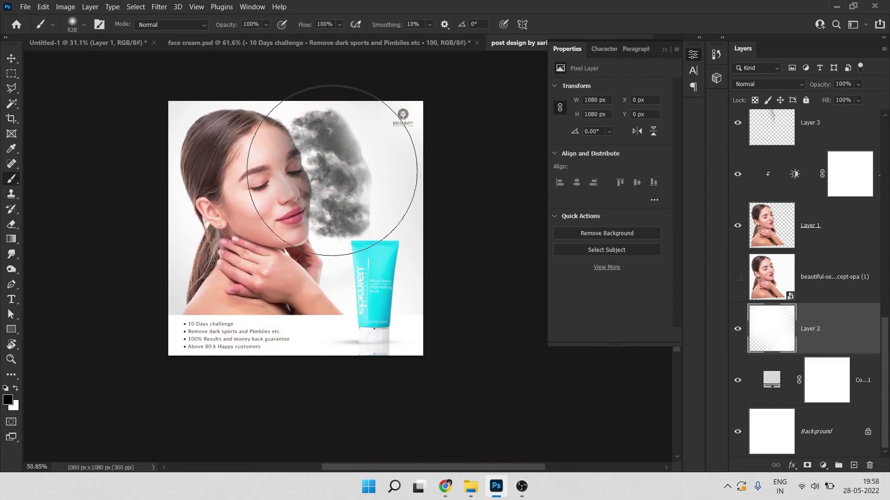
pyautogui.press('2')
pyautogui.press('[')
pyautogui.press('[')
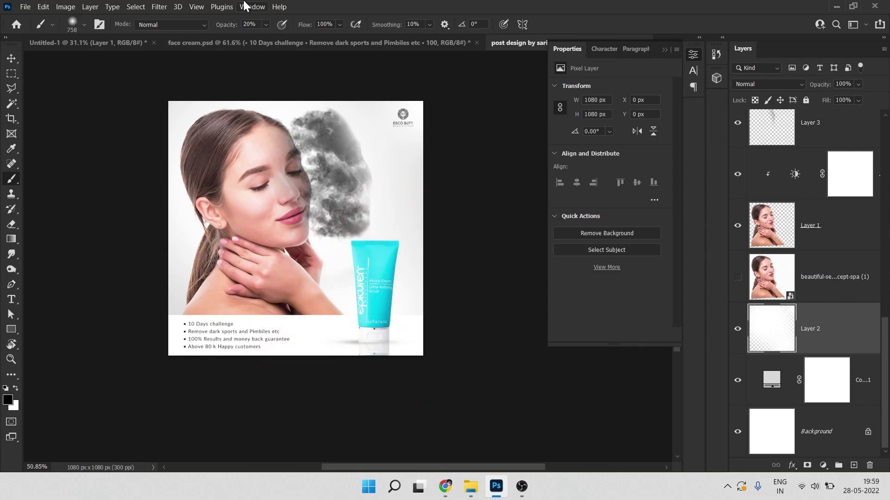
pyautogui.press('1')
pyautogui.moveTo(288, 198); pyautogui.dragTo(317, 200)
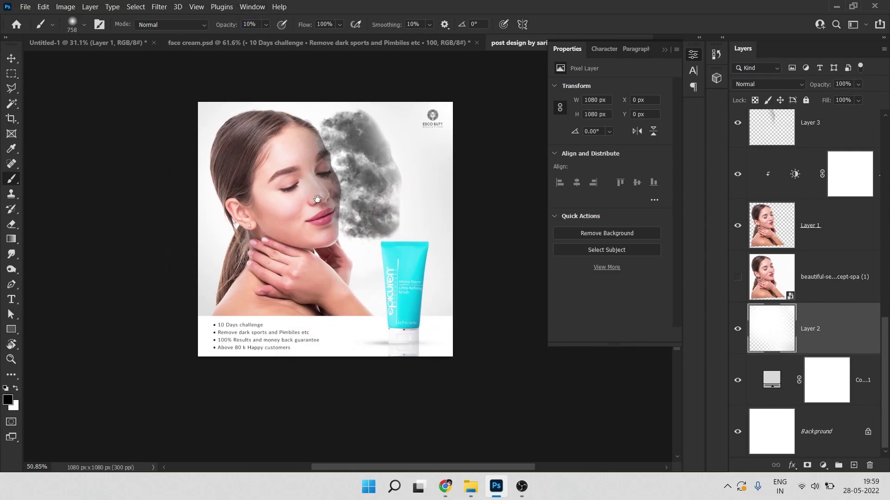
pyautogui.scroll(-1, 317, 200)
pyautogui.press('v')
# - Close the Properties panel and save a copy to the computer instead of the cloud
pyautogui.click(167, 243)
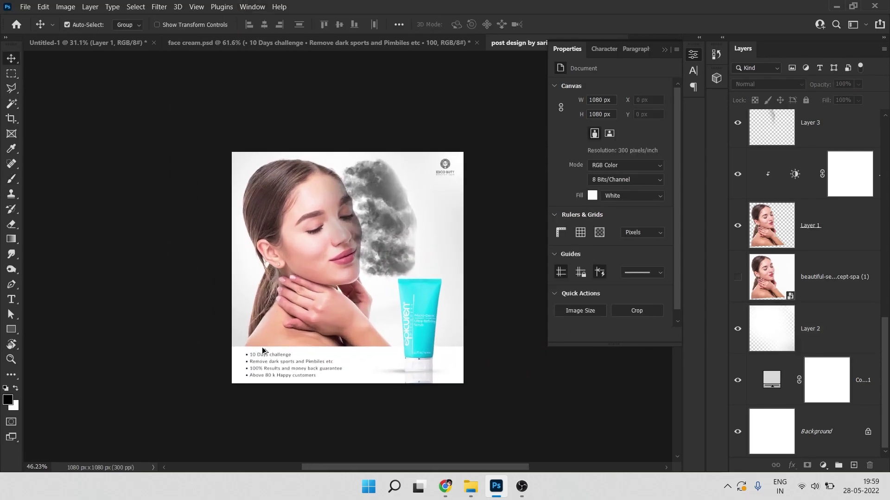
pyautogui.click(664, 49)
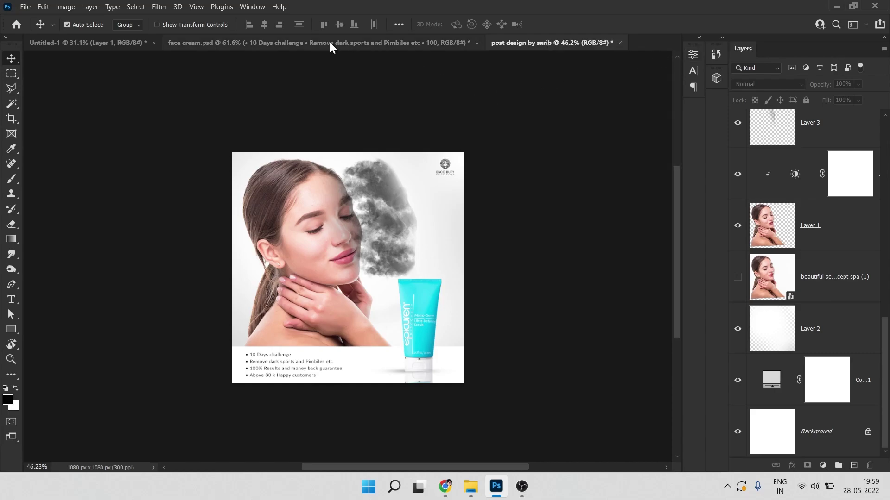
pyautogui.click(30, 7)
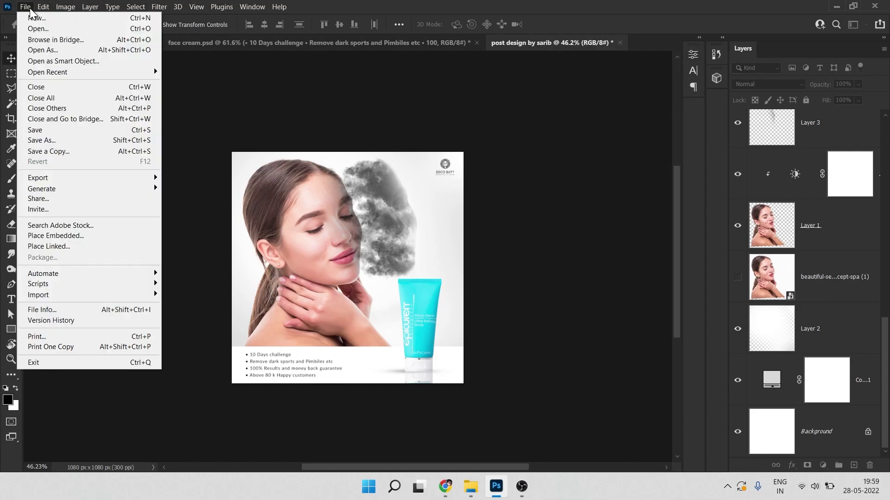
pyautogui.click(47, 152)
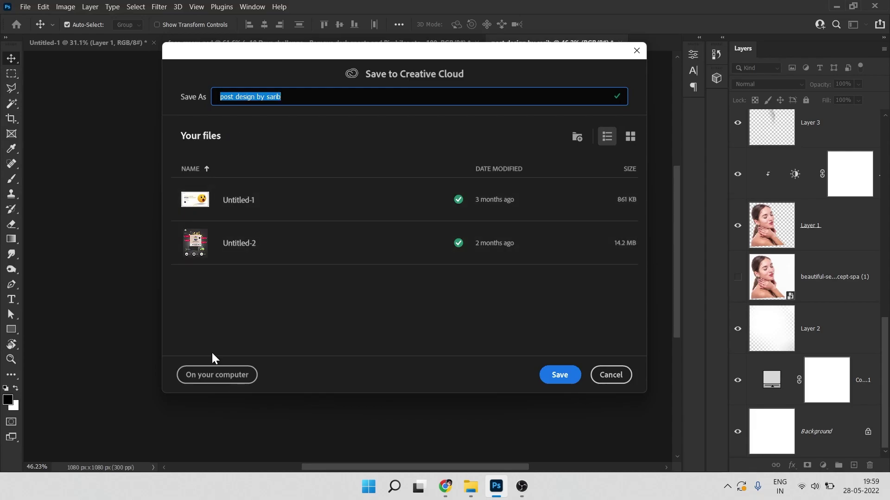
pyautogui.click(217, 373)
# - Save the copy as PNG 'post design by sarib face product' on the Desktop
pyautogui.click(376, 290)
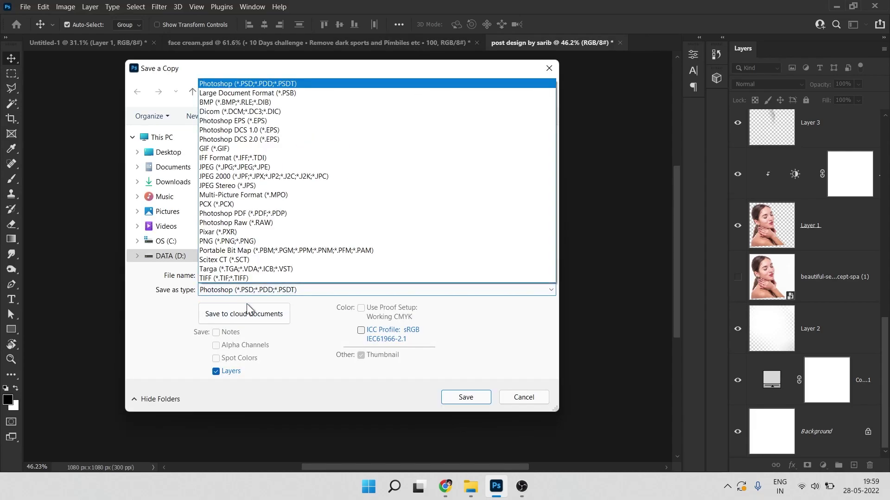
pyautogui.click(245, 241)
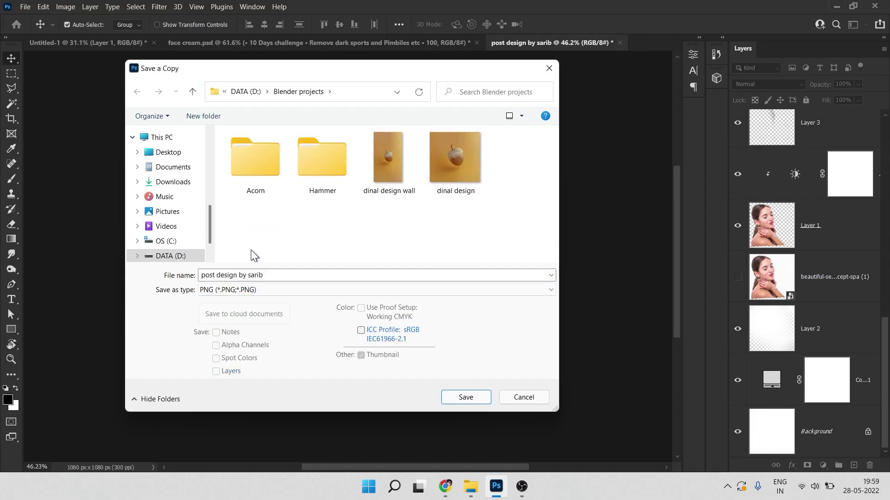
pyautogui.click(167, 152)
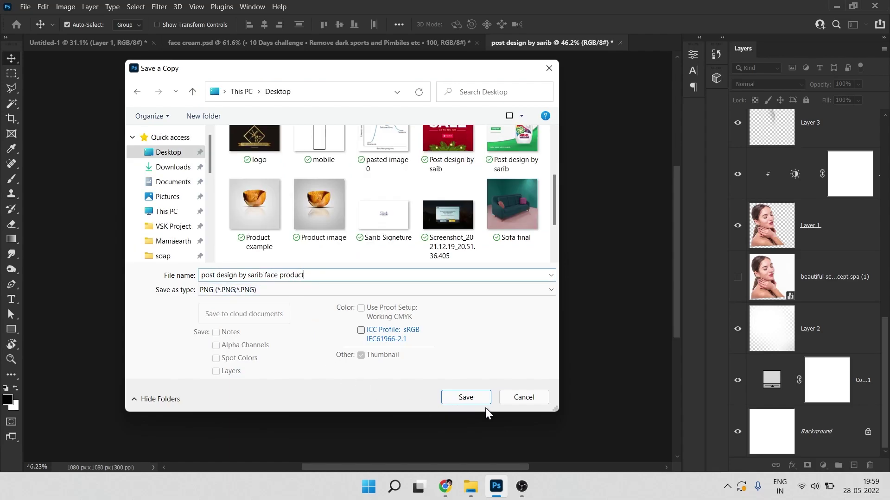
pyautogui.click(466, 396)
pyautogui.click(509, 143)
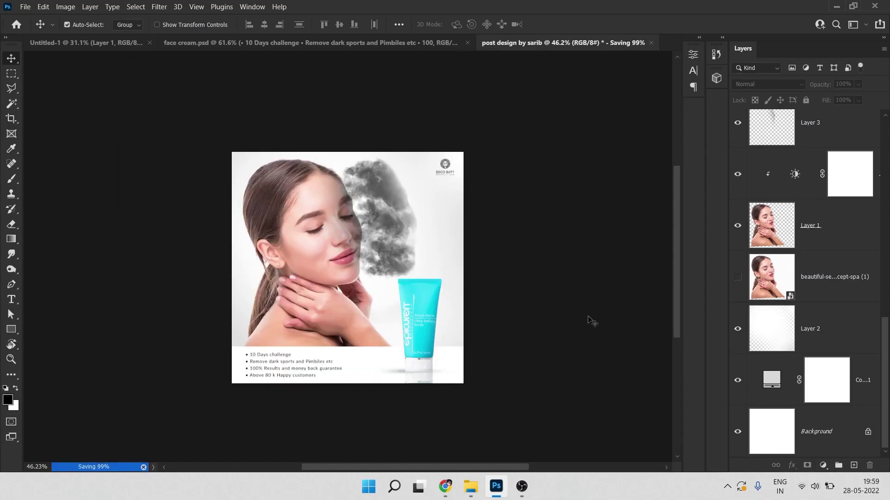
pyautogui.click(495, 487)
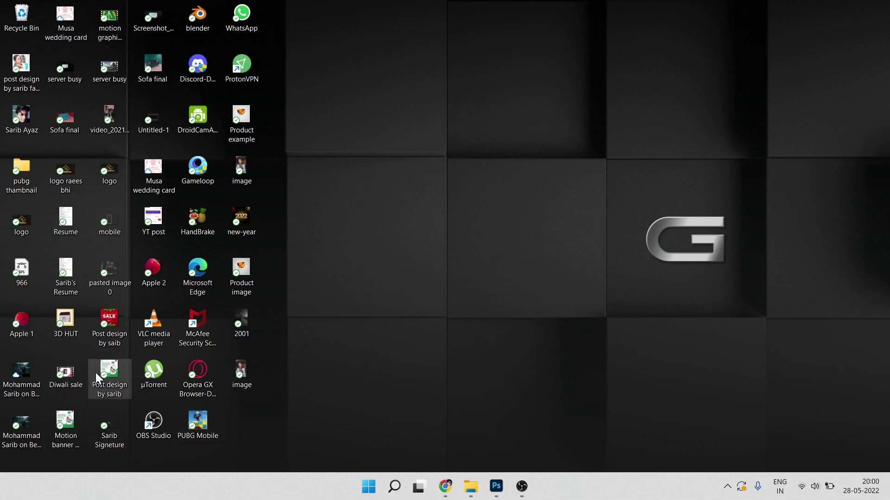
# - Open the exported 'post design by sarib face product' PNG from the desktop in Photos
pyautogui.click(21, 73)
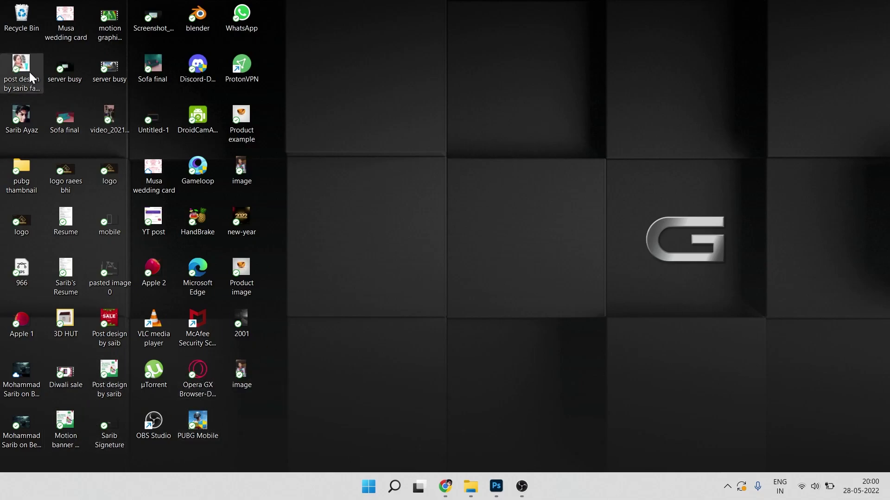
pyautogui.press('Return')
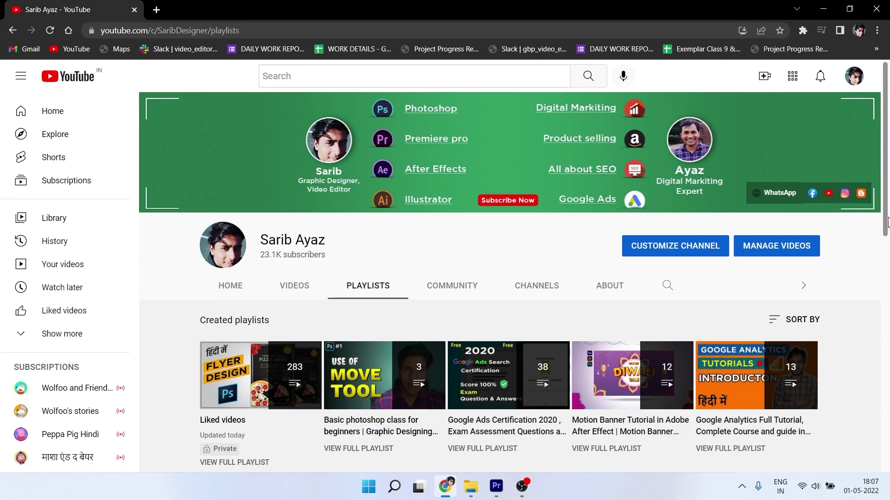
pyautogui.scroll(-4, 859, 245)
pyautogui.scroll(-4, 858, 245)
pyautogui.scroll(-3, 858, 244)
pyautogui.scroll(-2, 626, 313)
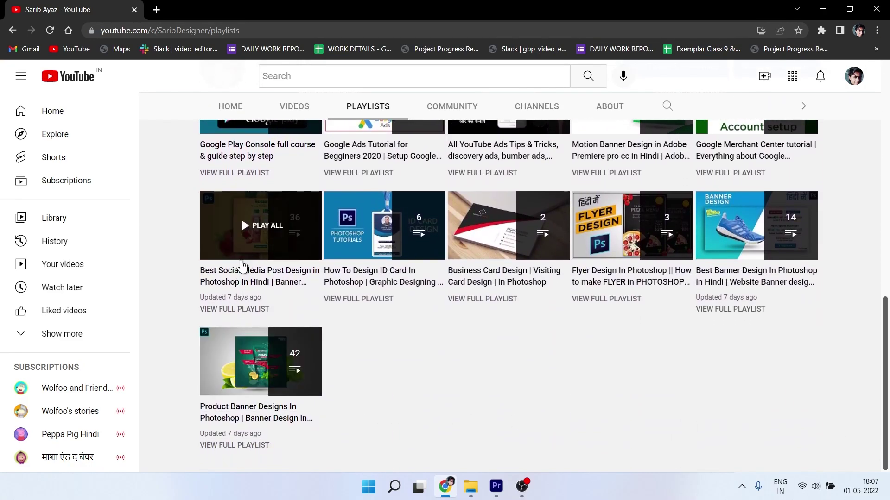
pyautogui.click(269, 378)
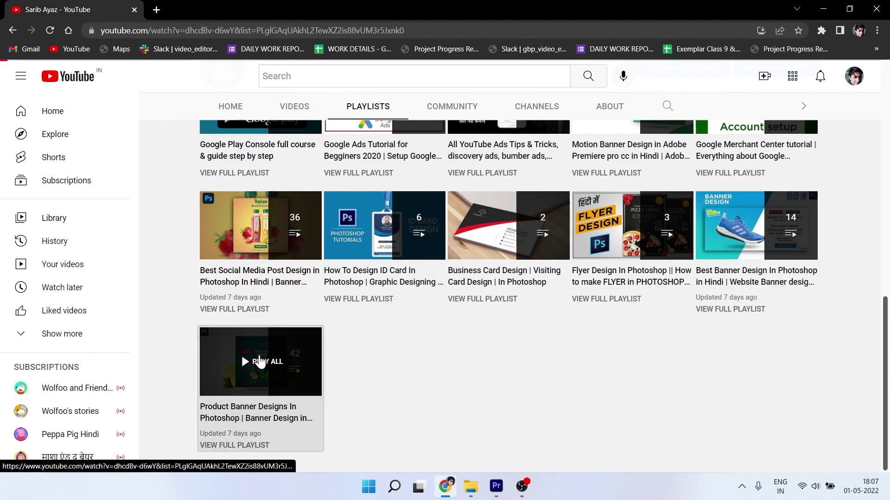